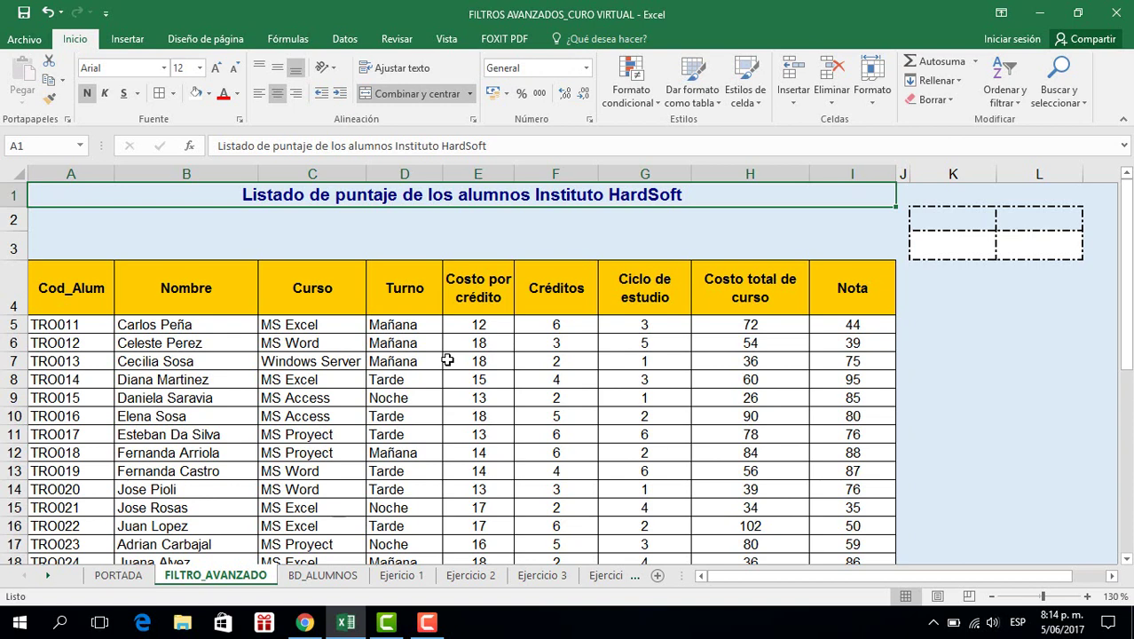
Examine the student score list, the sort and filter commands, and the empty criteria block K2:L3
click(215, 350)
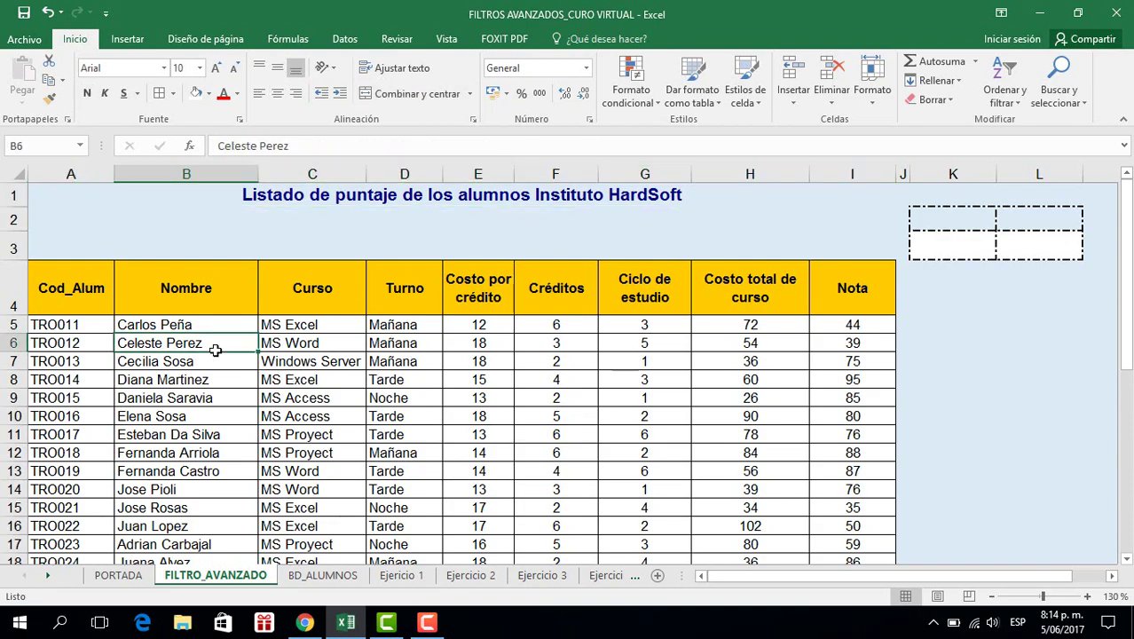
scroll(215, 353, down, 1)
scroll(215, 352, down, 3)
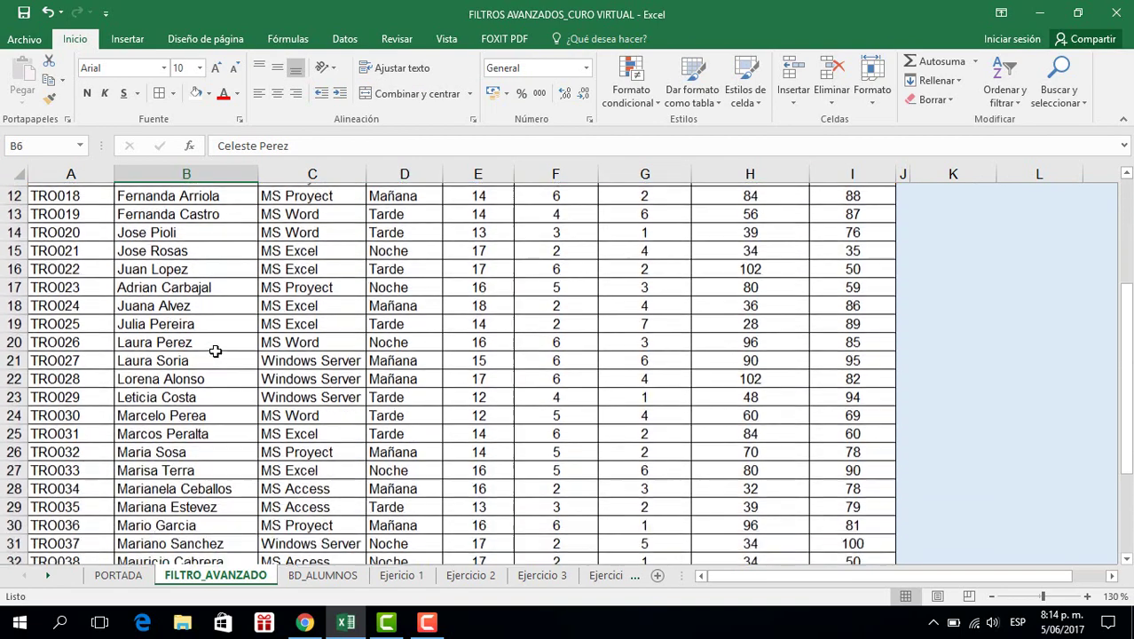
scroll(217, 353, up, 4)
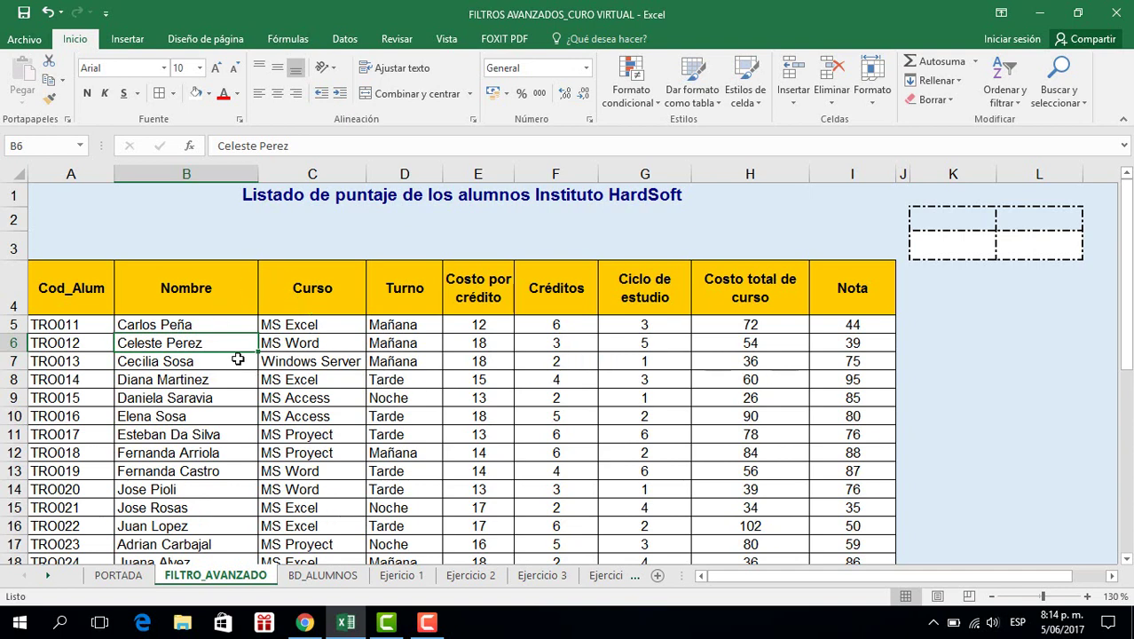
click(345, 39)
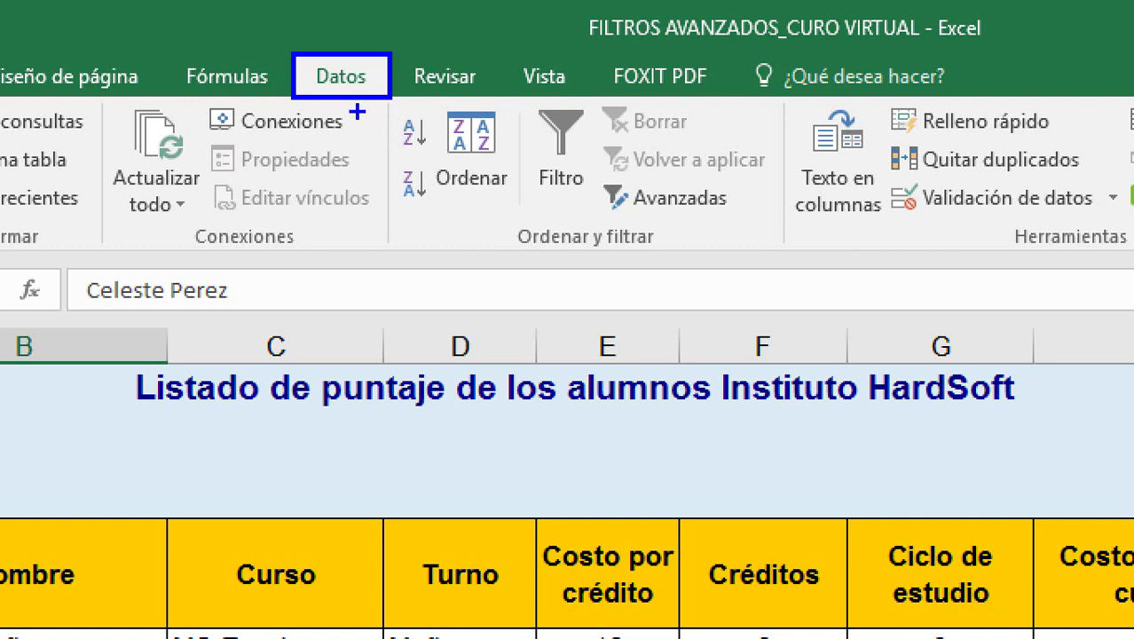
drag(362, 110, 359, 185)
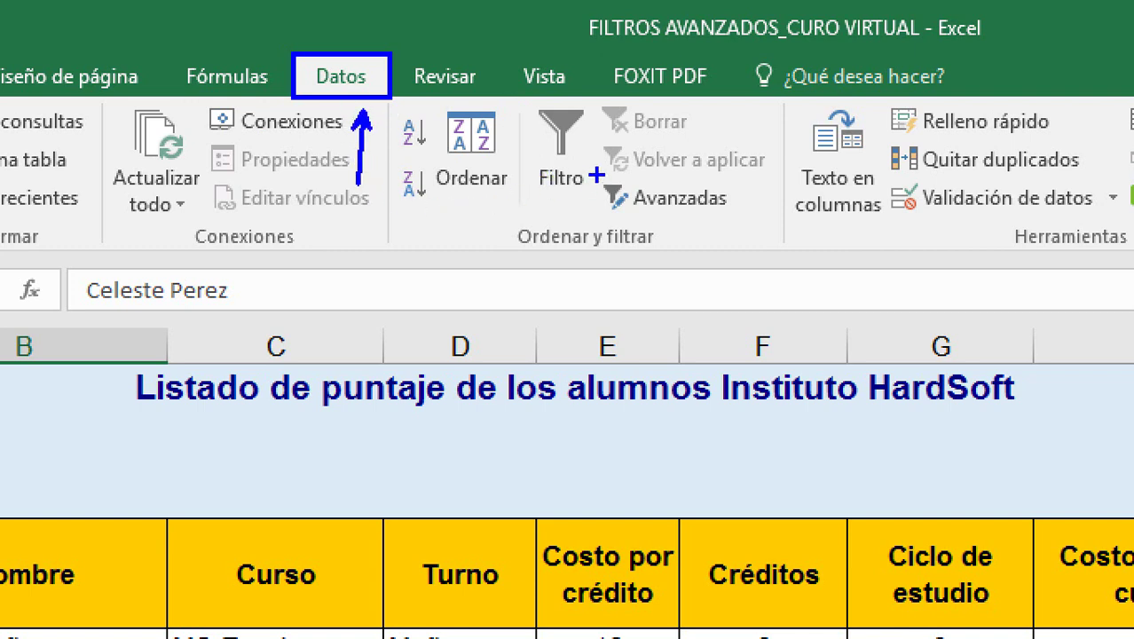
drag(596, 175, 749, 221)
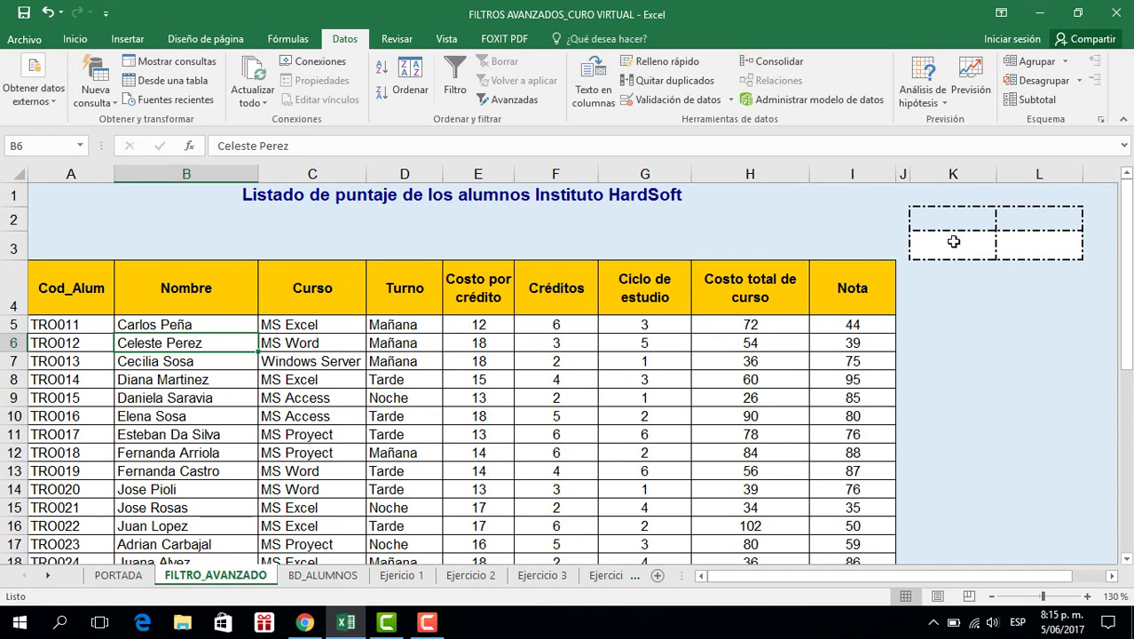
drag(967, 222, 1028, 246)
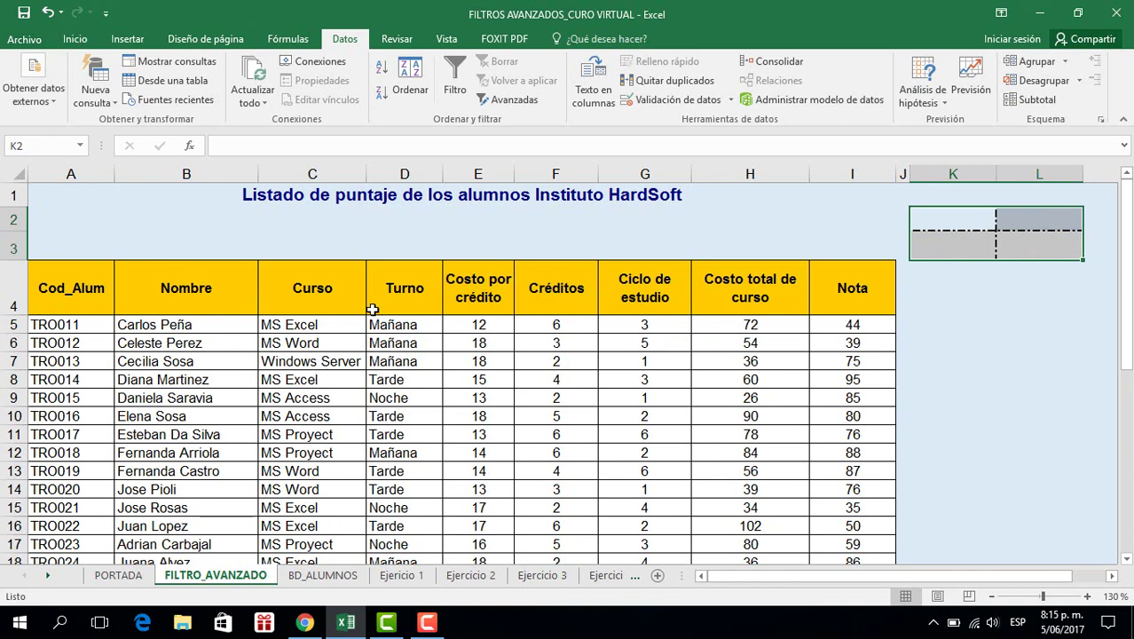
Copy the Nombre and Turno headers from row 4 into K2:L2 as criteria headings
click(219, 297)
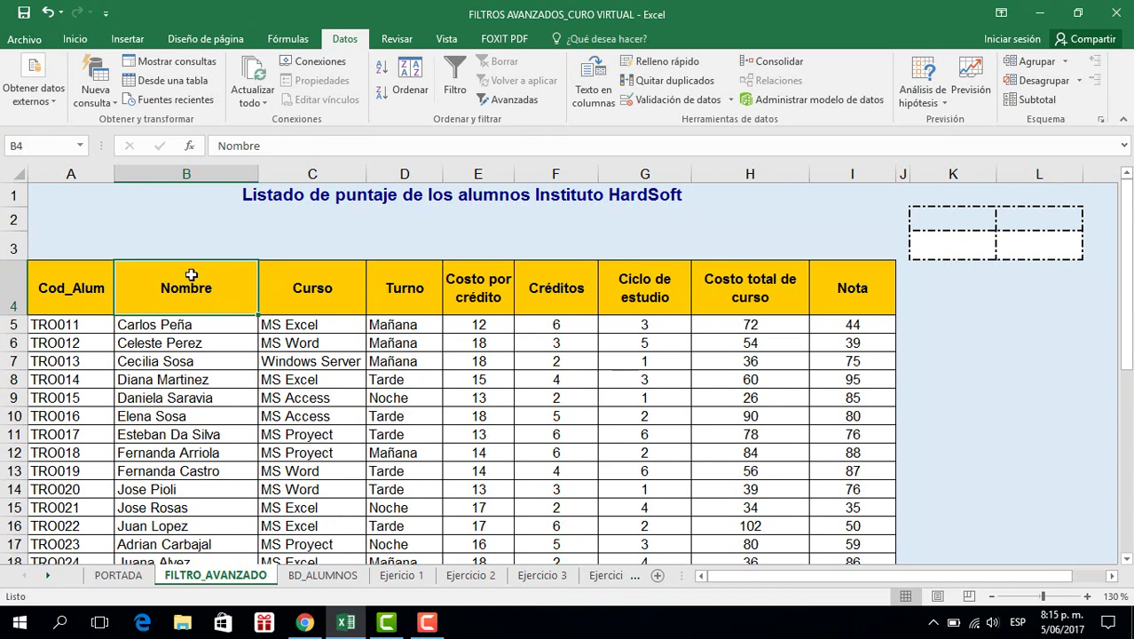
ctrl+click(400, 291)
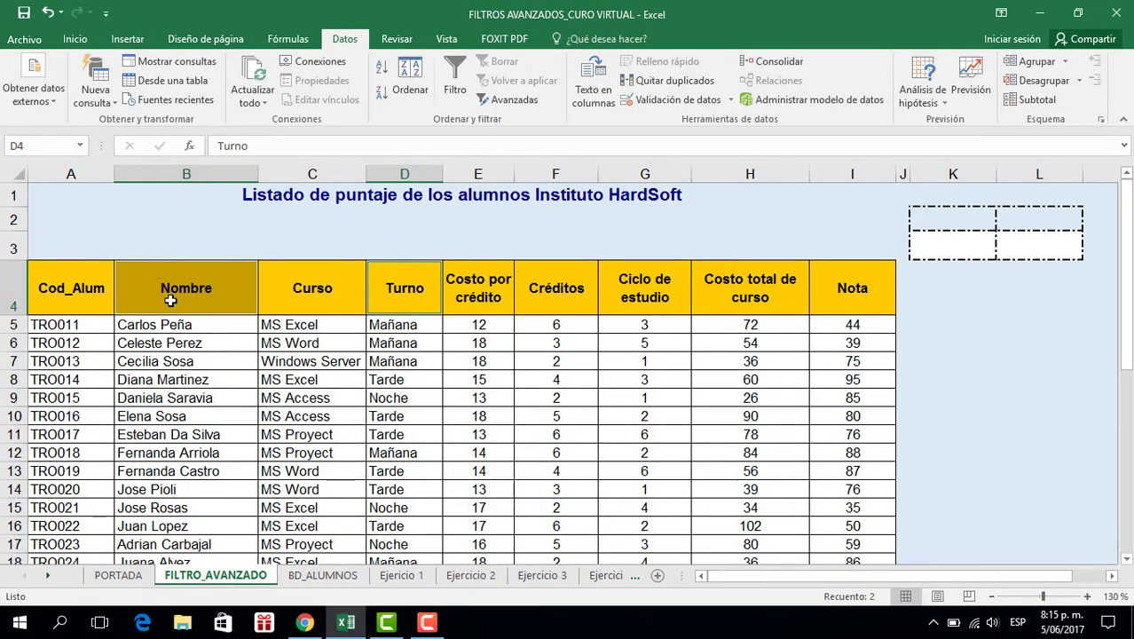
key(ctrl+c)
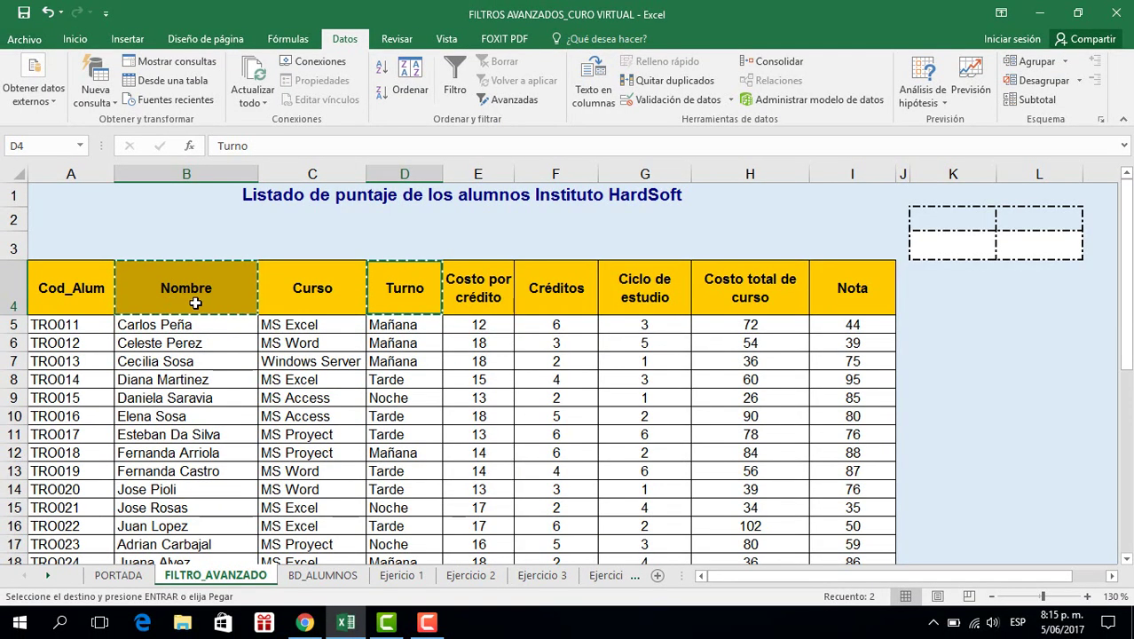
click(963, 223)
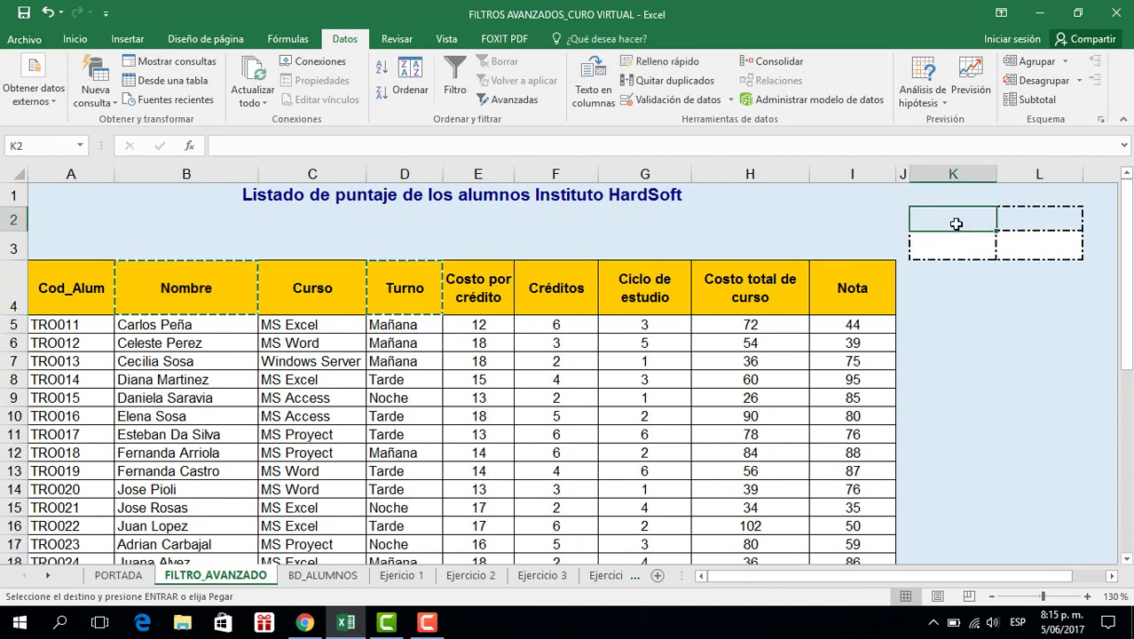
key(ctrl+v)
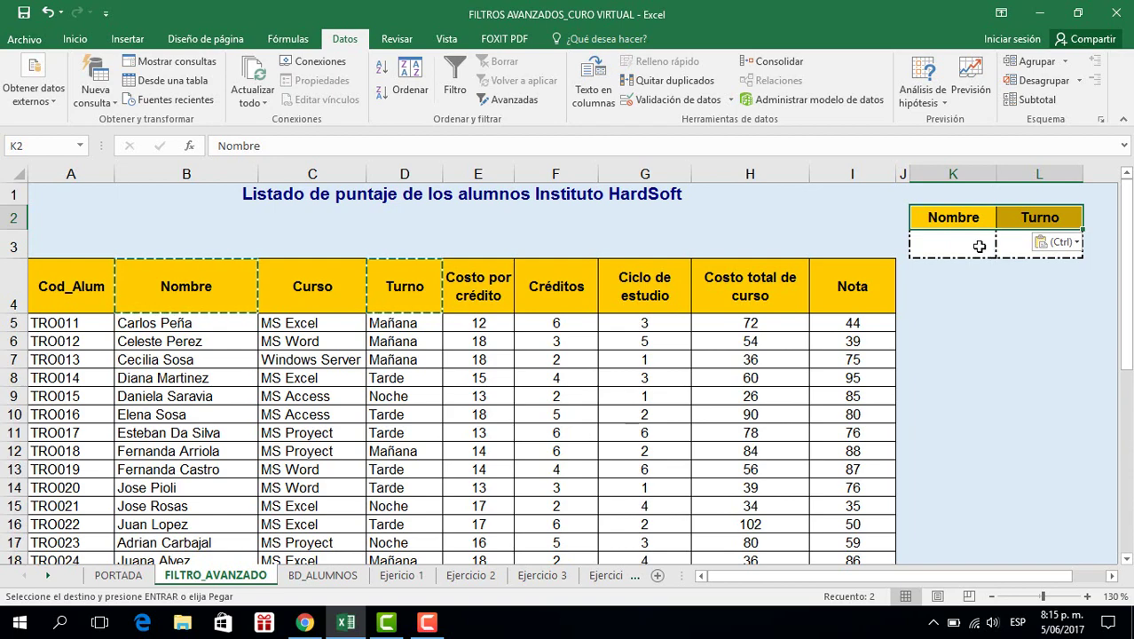
click(974, 247)
click(1047, 380)
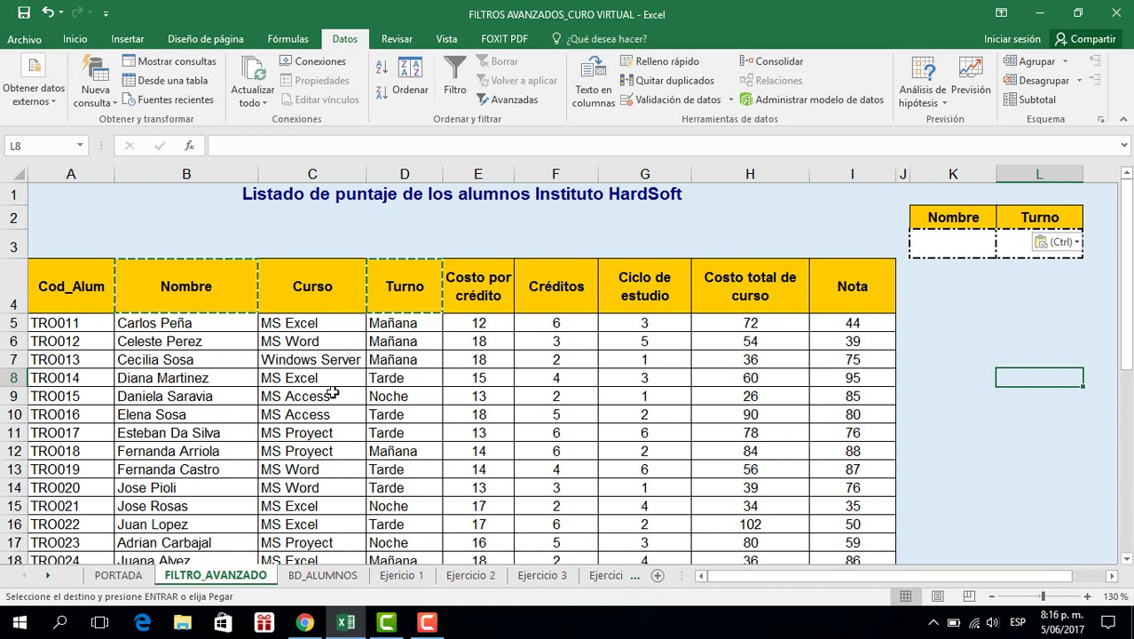
key(Escape)
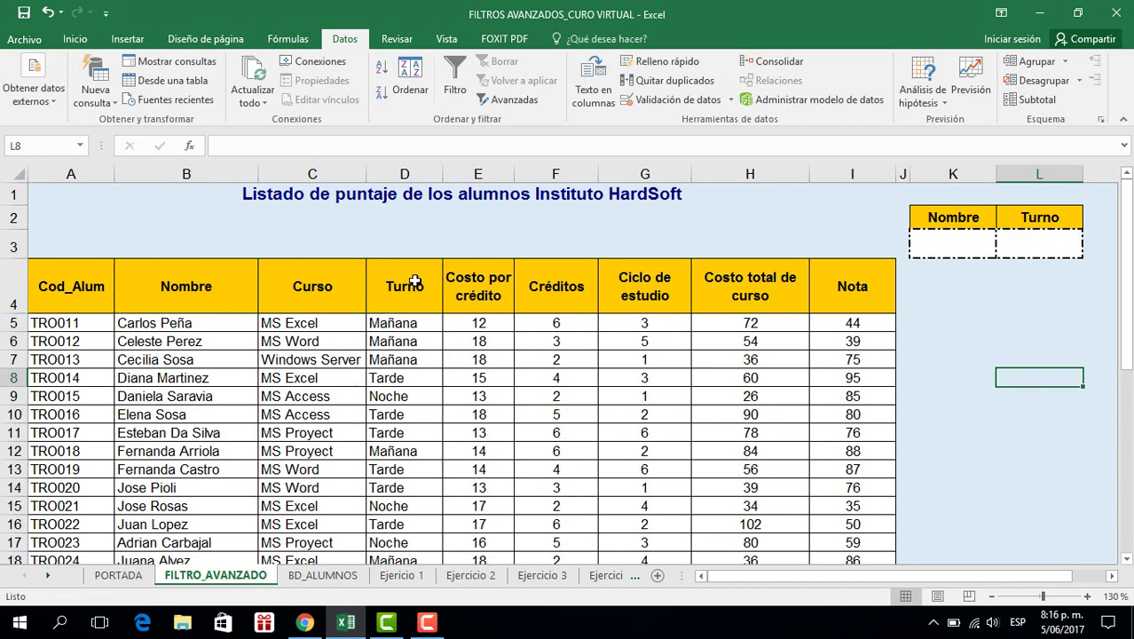
Enter D as the Nombre criterion in cell K3
click(947, 249)
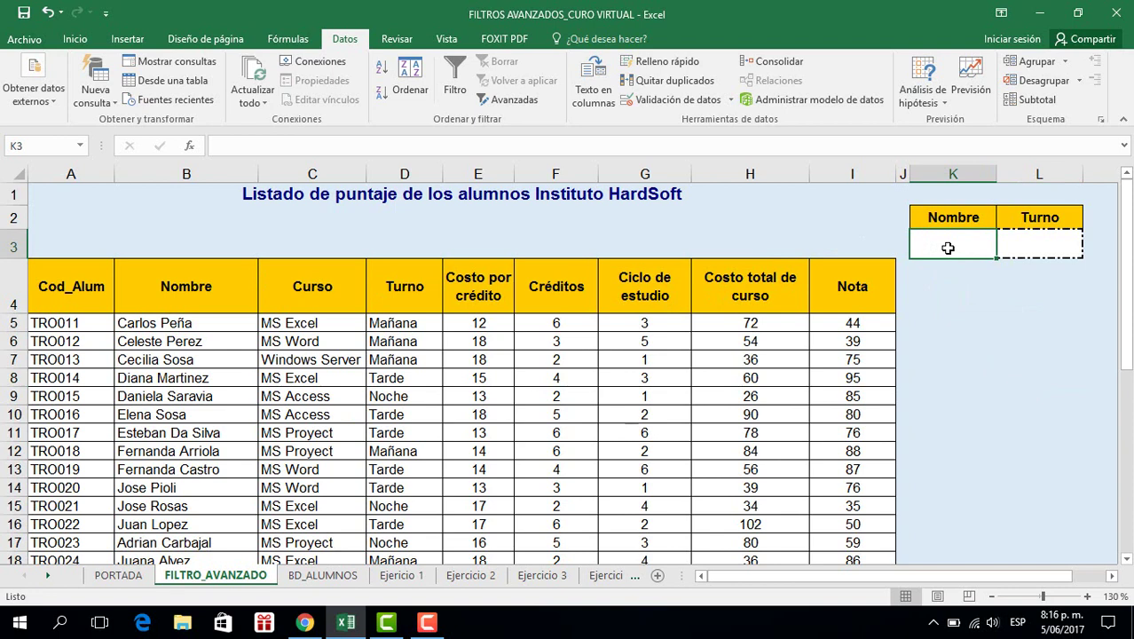
text(D)
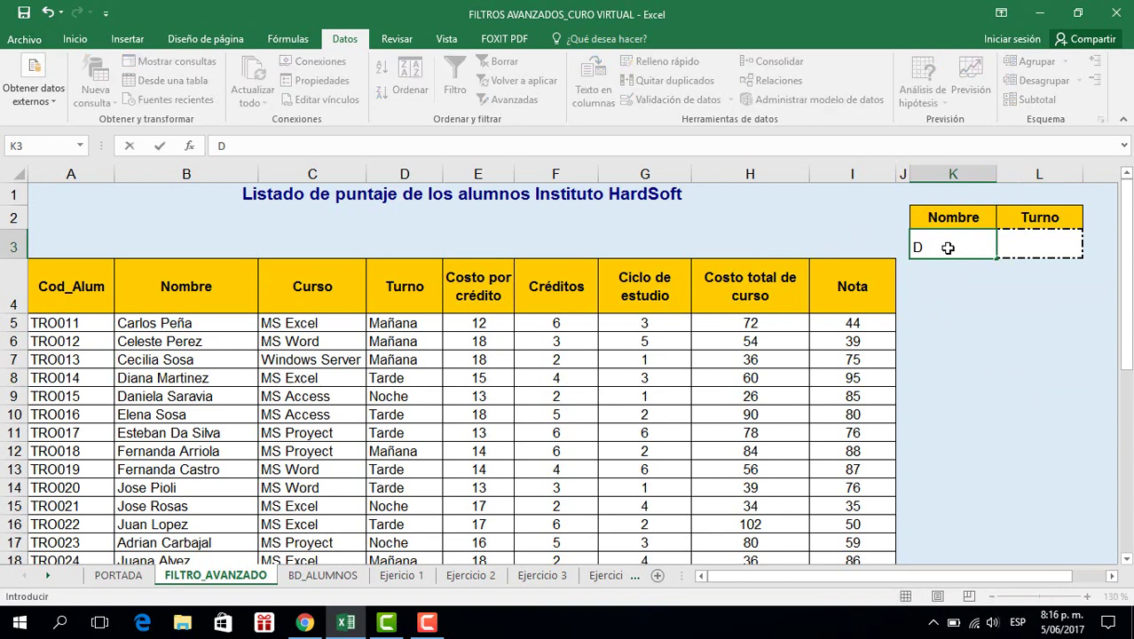
click(922, 305)
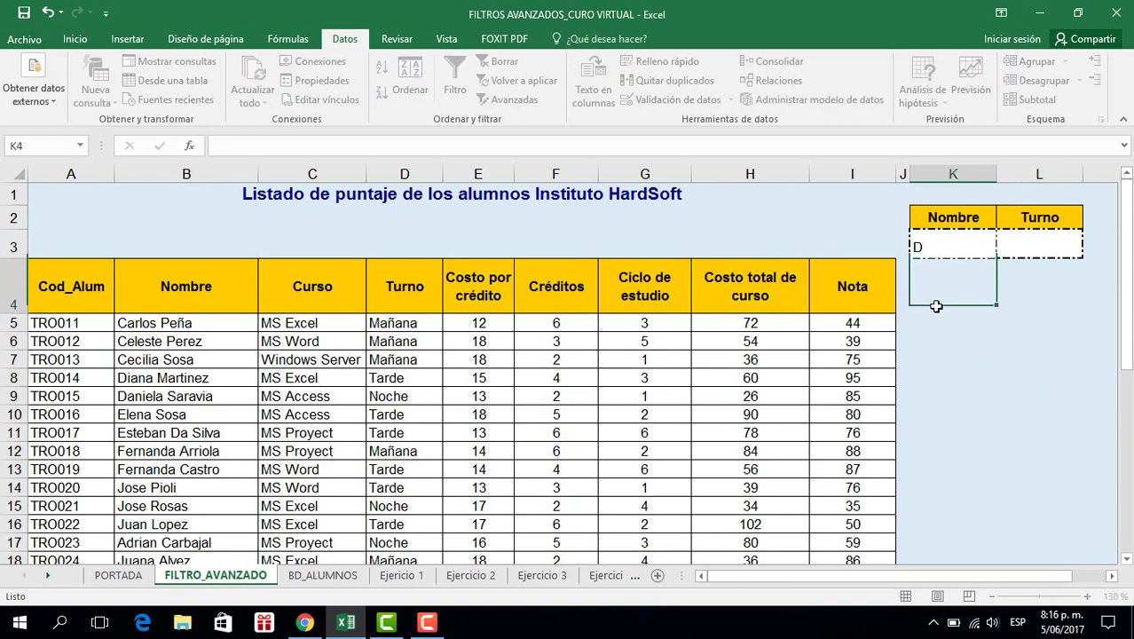
click(952, 248)
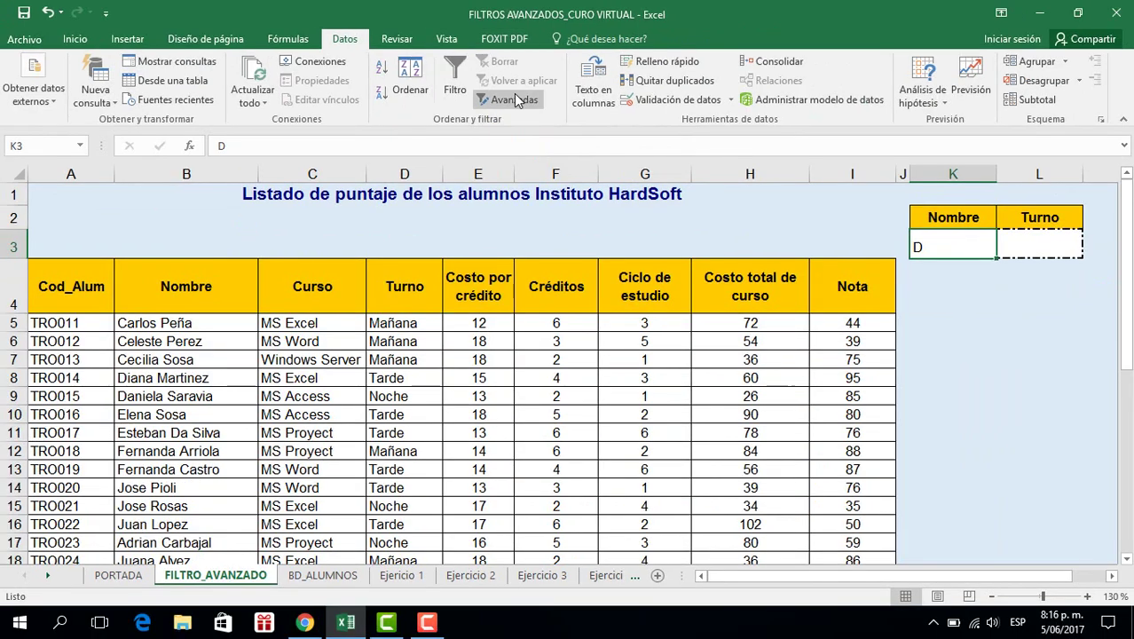
Start an advanced filter in place and set its list range to A4:I39, covering the whole student table
click(513, 100)
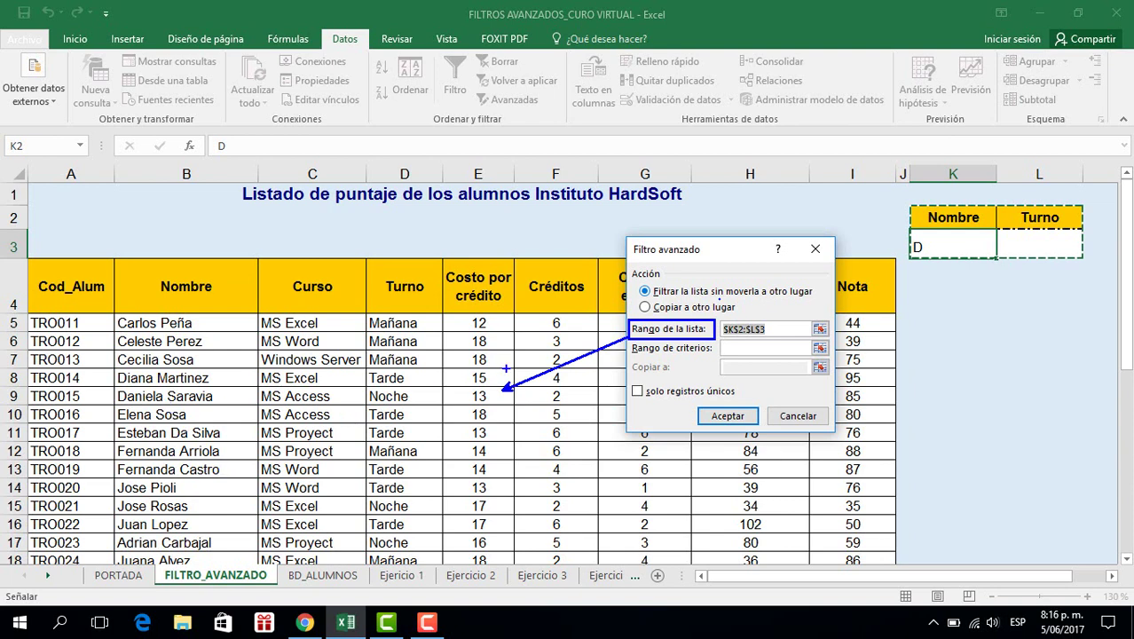
click(78, 296)
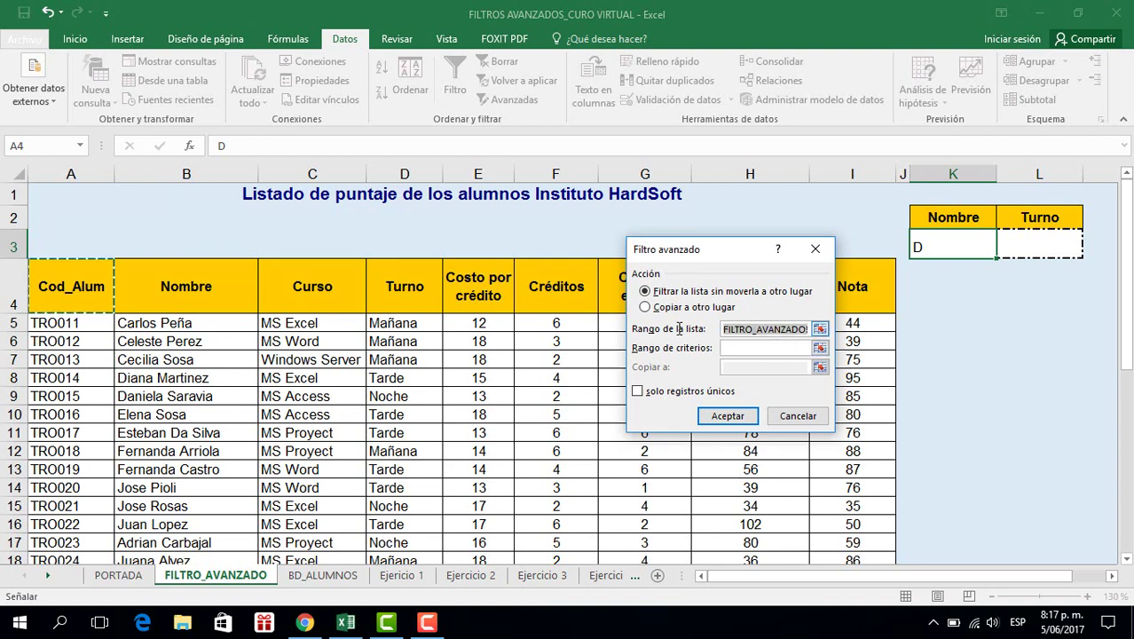
key(Delete)
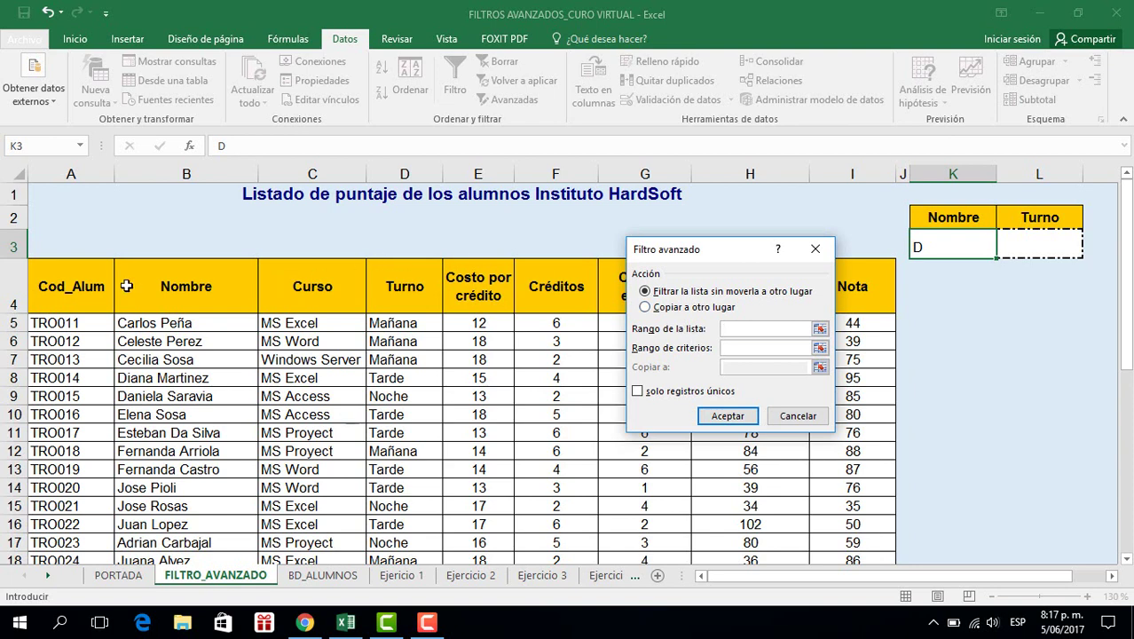
click(87, 288)
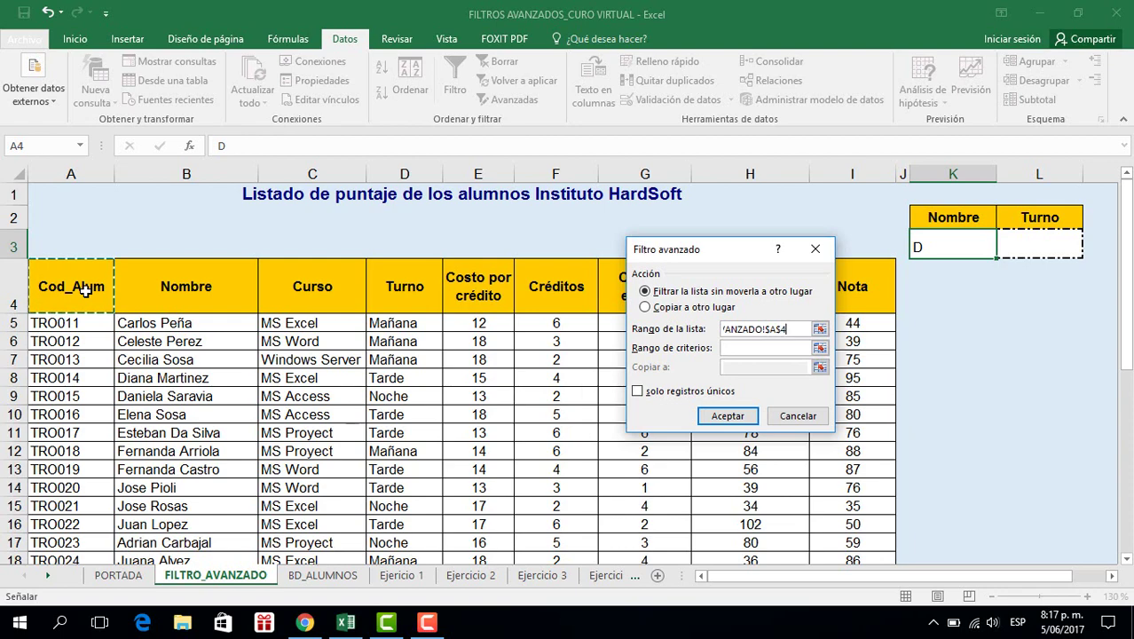
text(:$A$39)
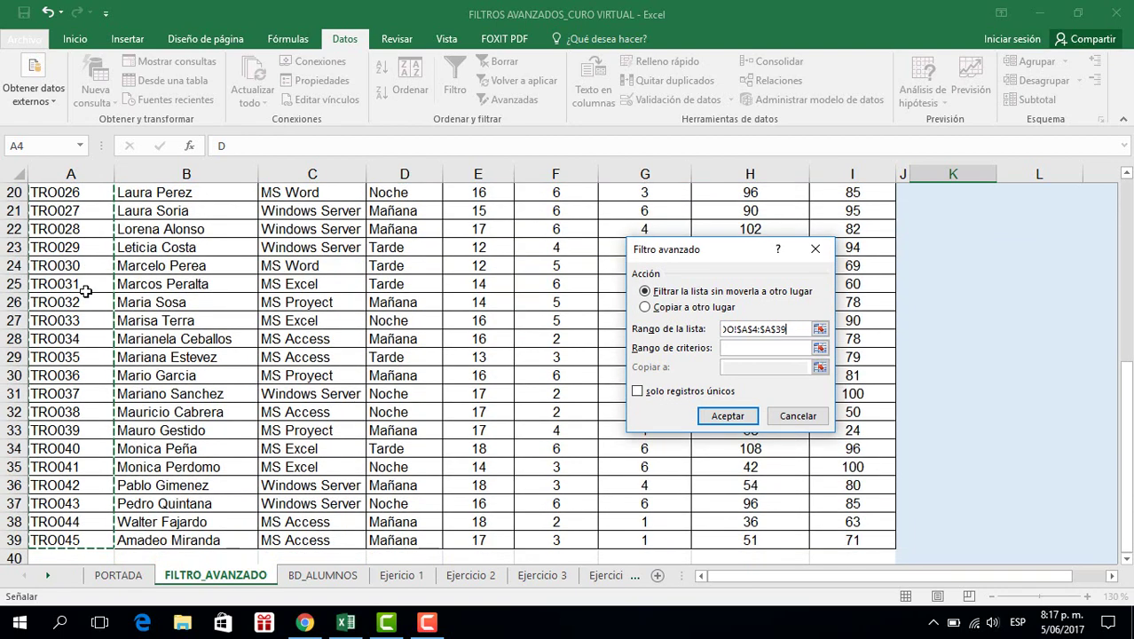
key(BackSpace)
key(BackSpace)
key(BackSpace)
key(BackSpace)
text(I$39)
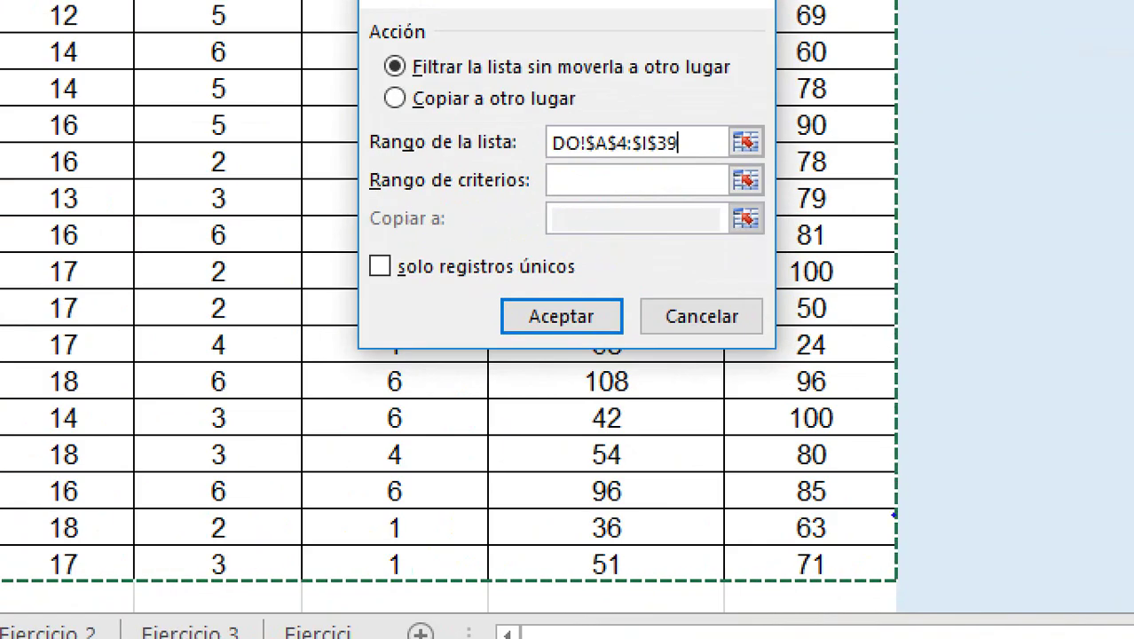
drag(864, 578, 900, 566)
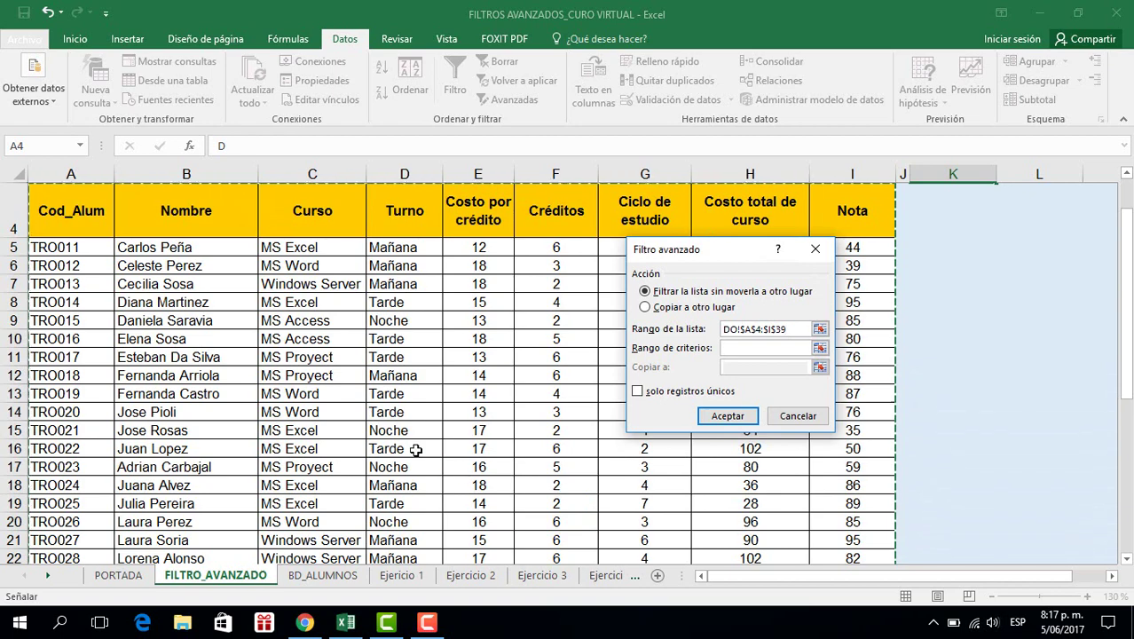
Set the advanced filter's criteria range to K2:L3 and apply the filter
click(747, 350)
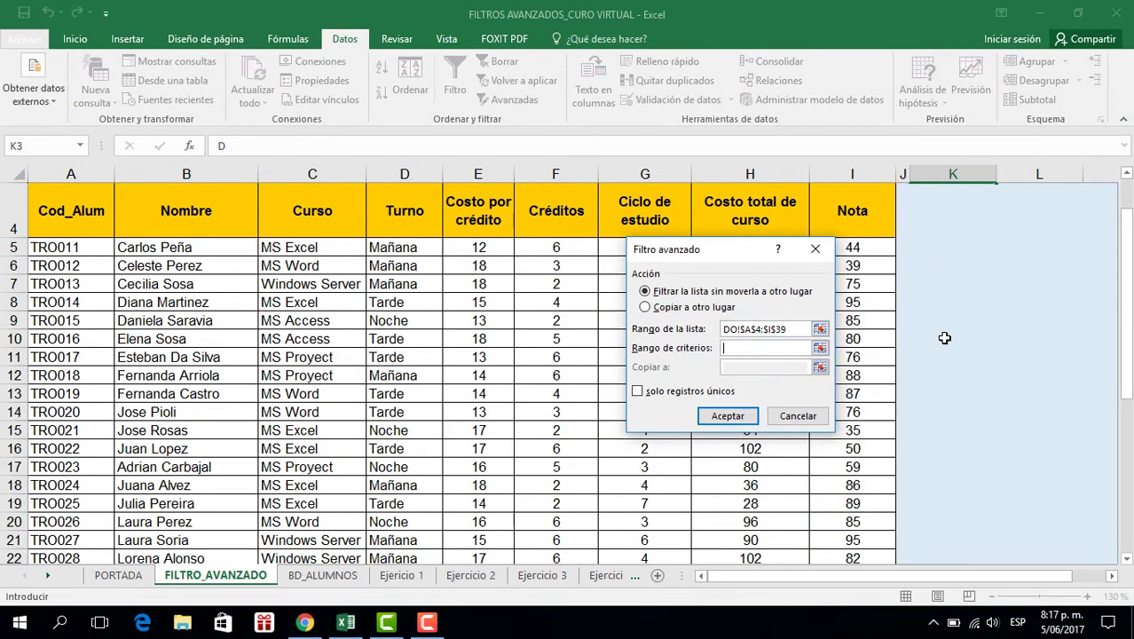
scroll(985, 330, up, 1)
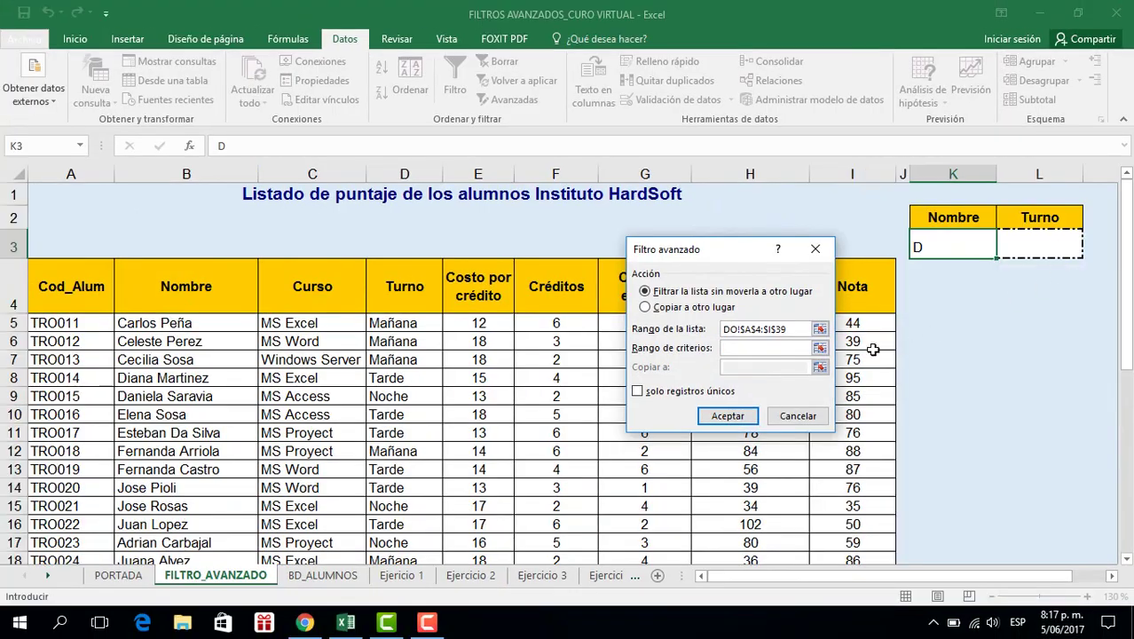
drag(779, 189, 836, 204)
drag(976, 224, 1037, 249)
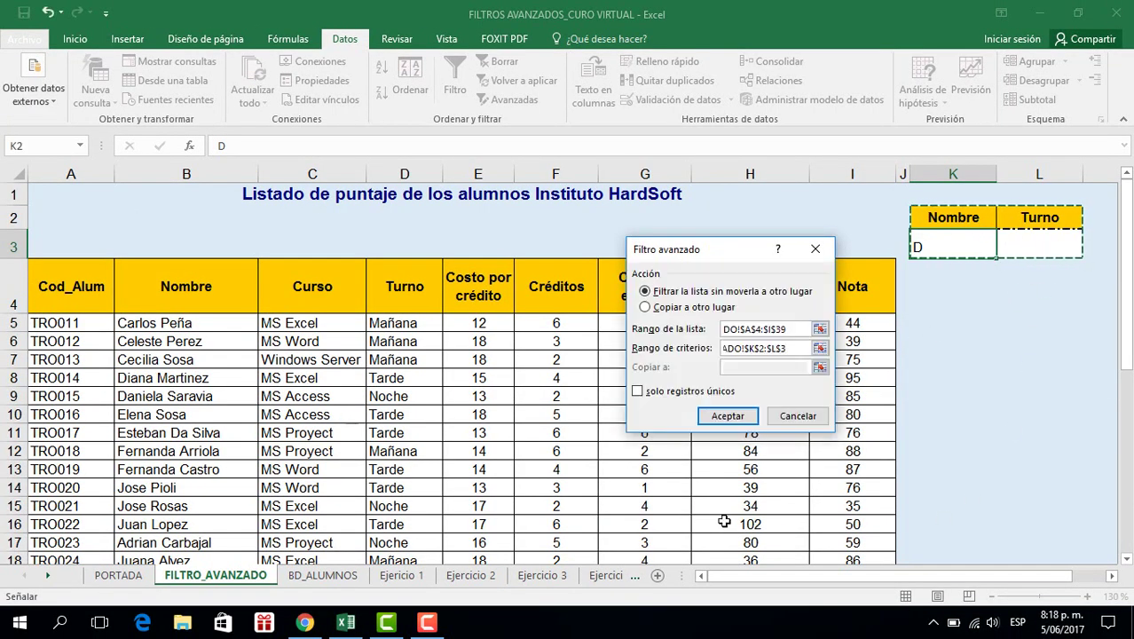
click(728, 416)
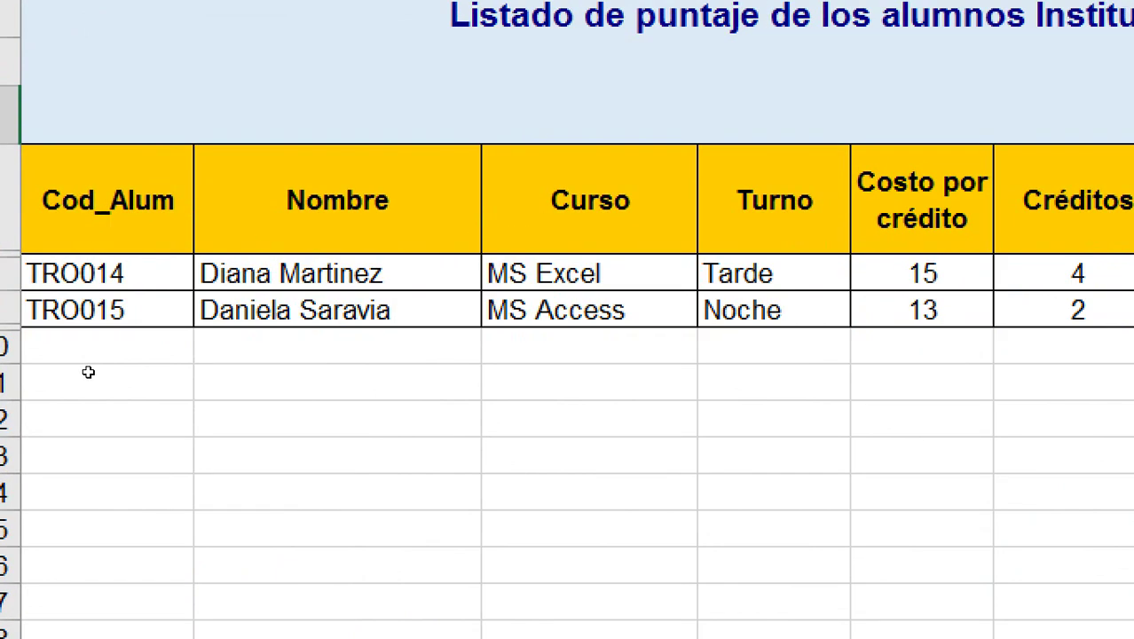
Reveal hidden rows 6 and 7 above the filtered records by resizing their row boundary
drag(197, 266, 382, 313)
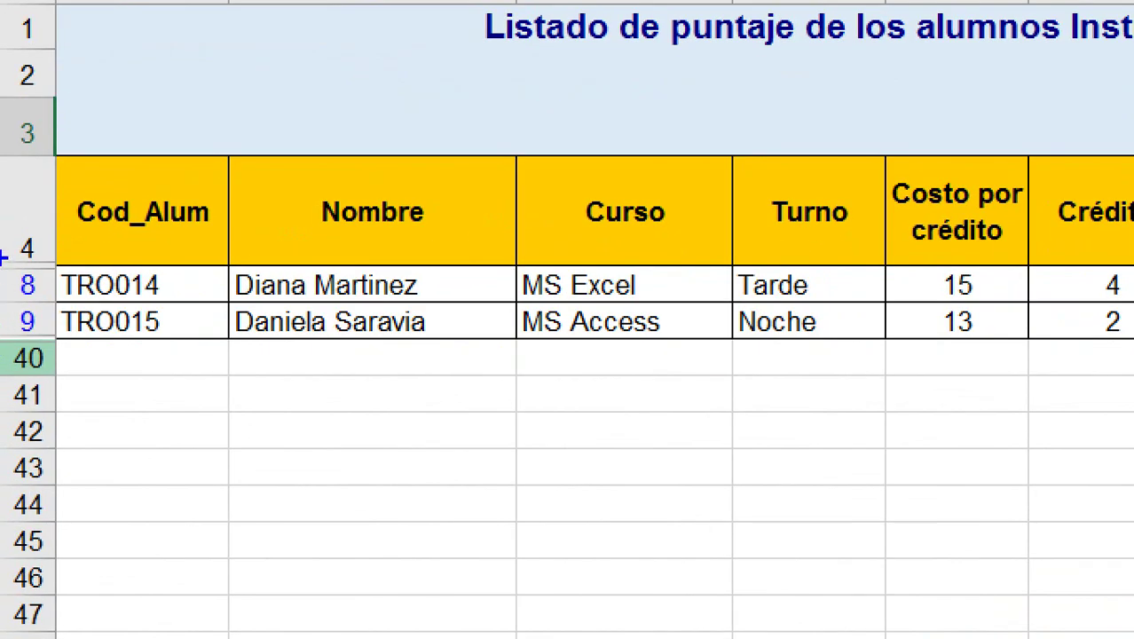
drag(3, 257, 72, 362)
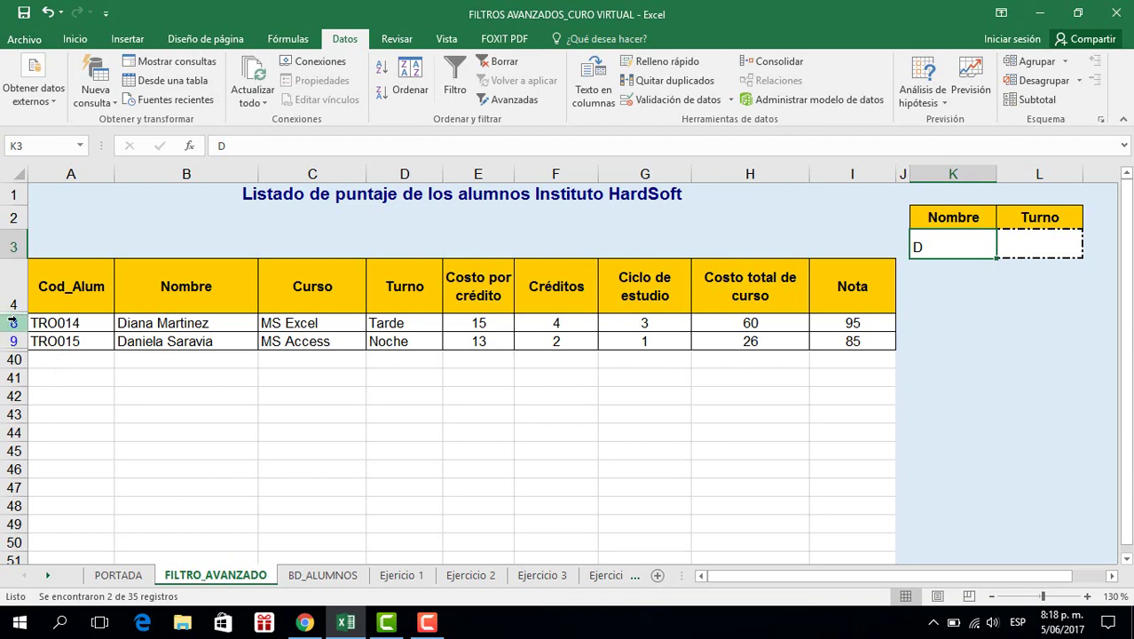
drag(18, 313, 16, 338)
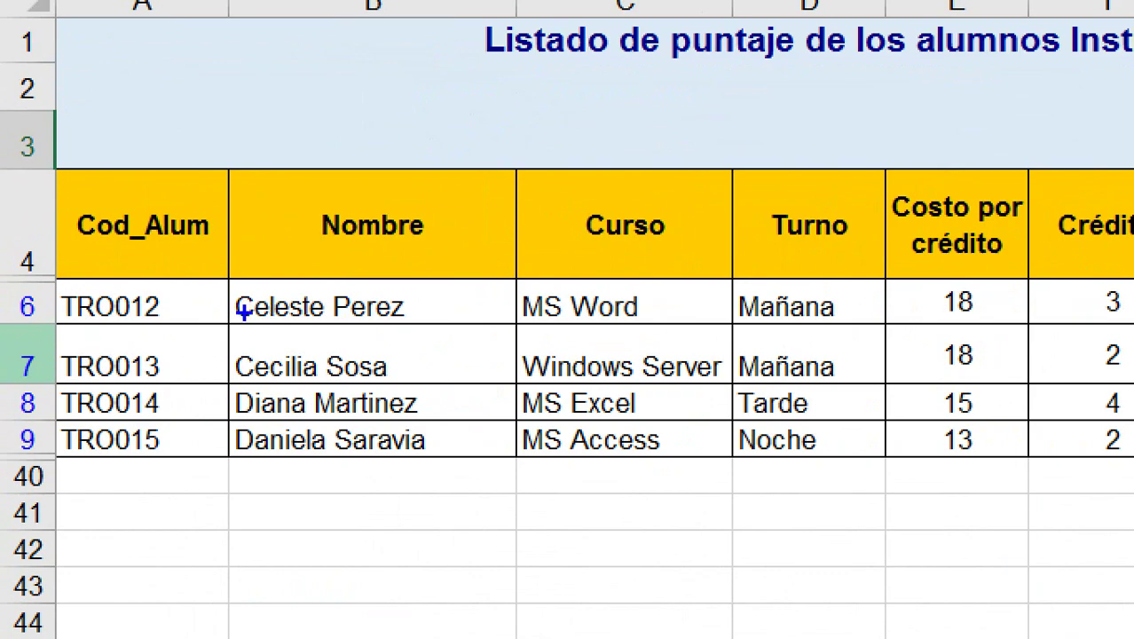
mouse_move(243, 310)
mouse_down()
mouse_move(186, 347)
mouse_move(195, 384)
mouse_up()
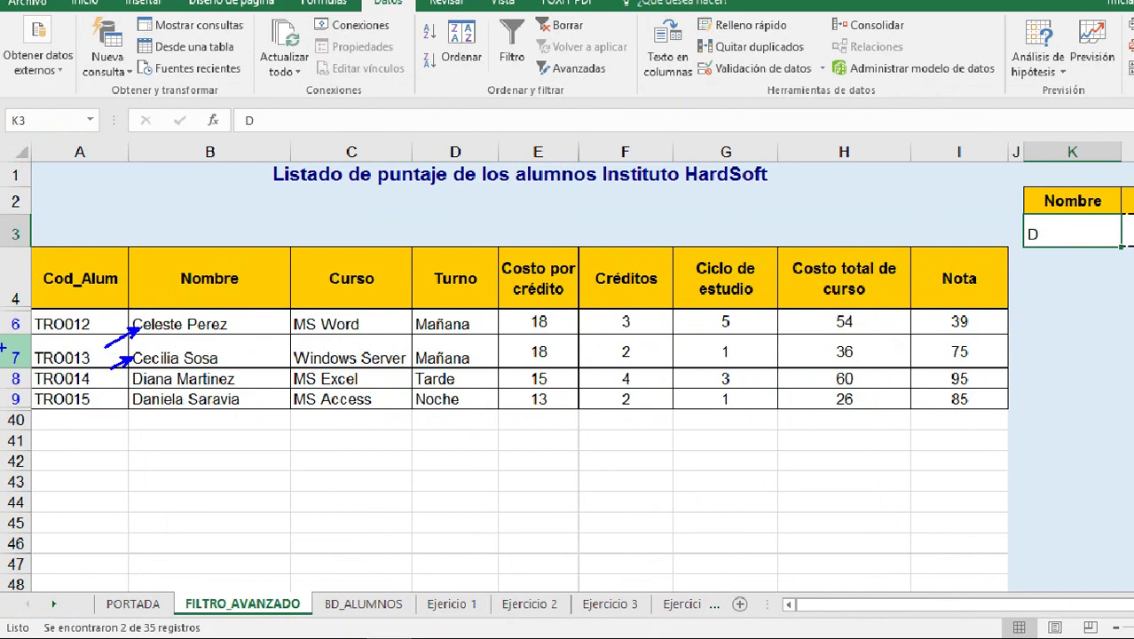
drag(1011, 208, 1056, 251)
mouse_move(125, 368)
mouse_down()
mouse_move(133, 403)
mouse_move(152, 417)
mouse_up()
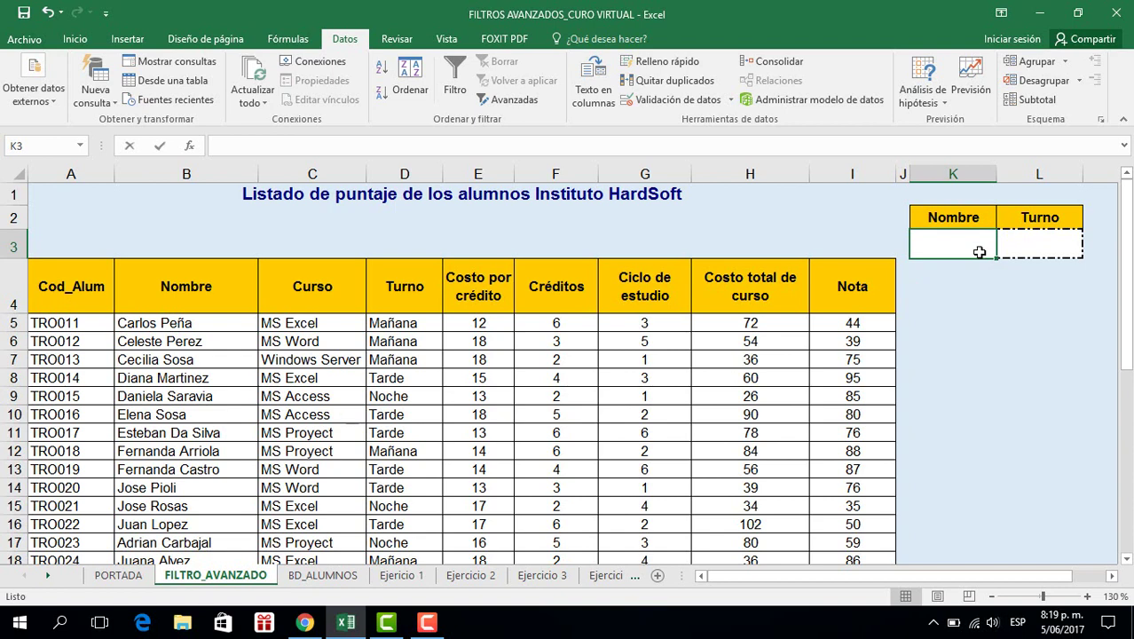
Enter J as the Nombre criterion in cell K3 and TARDE as the Turno criterion in cell L3
text(J)
click(1033, 246)
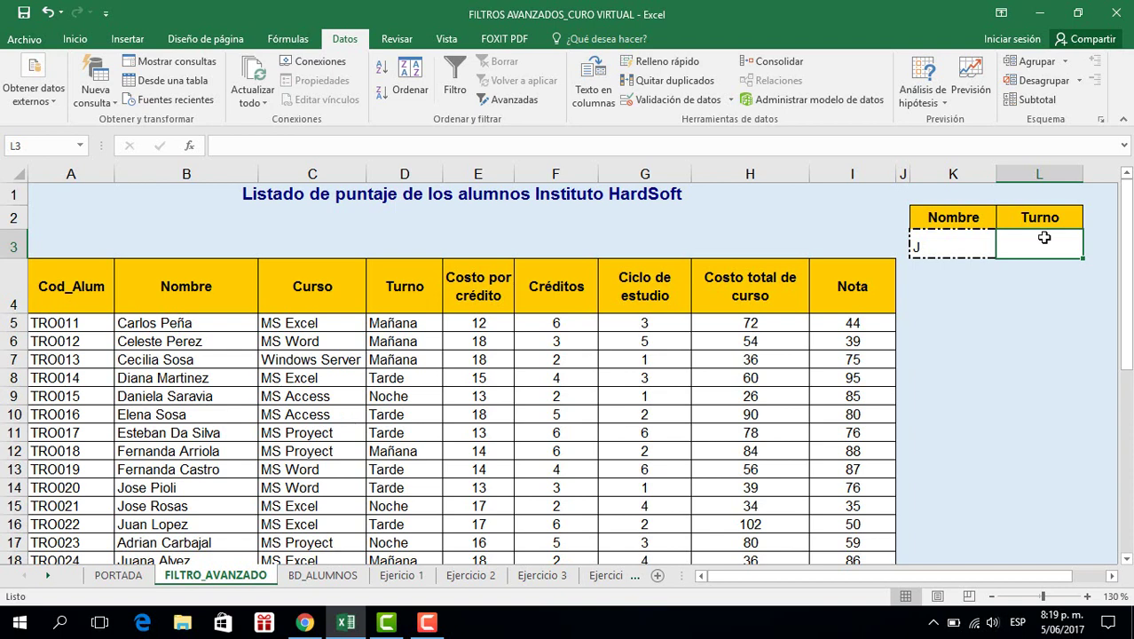
text(TARDE)
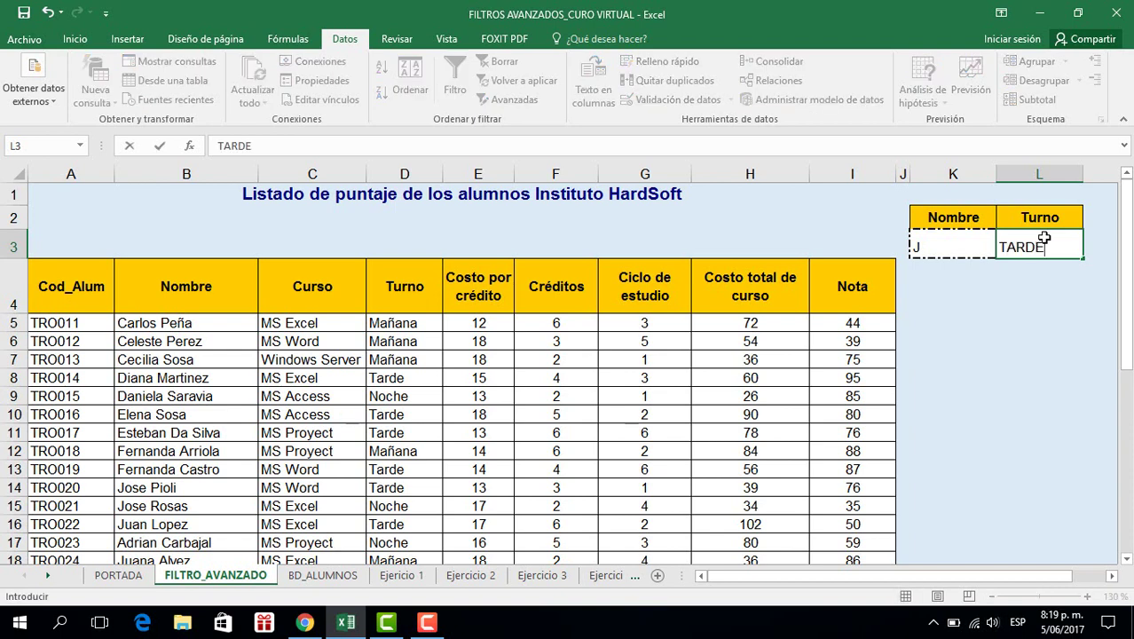
key(Return)
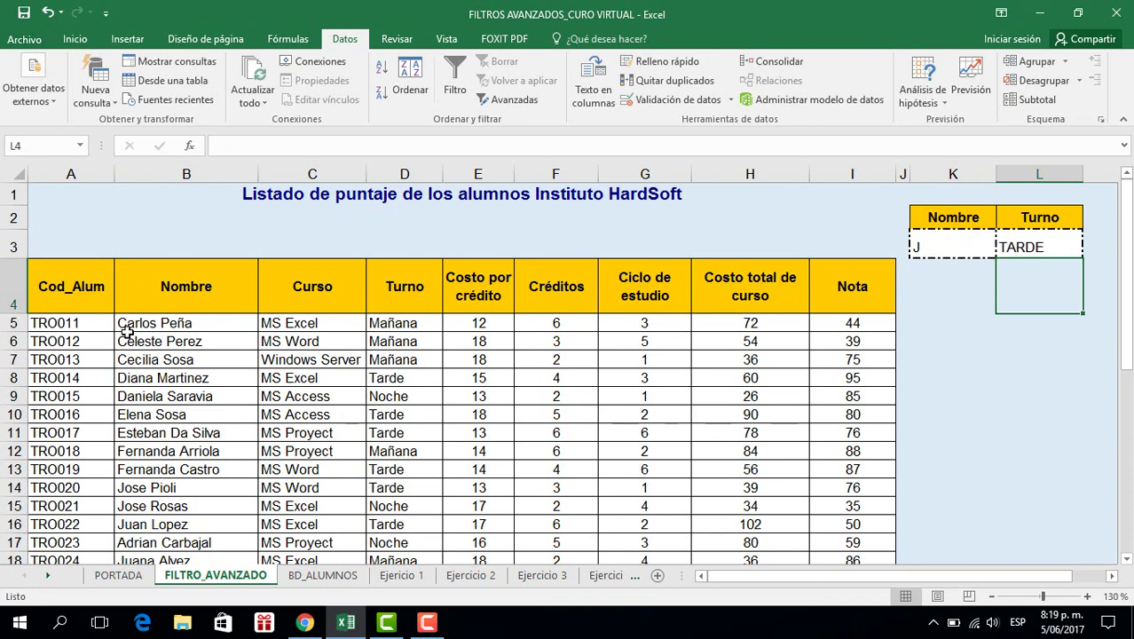
Select the whole student table and examine its extent from the header row down to the last record
click(78, 284)
click(324, 415)
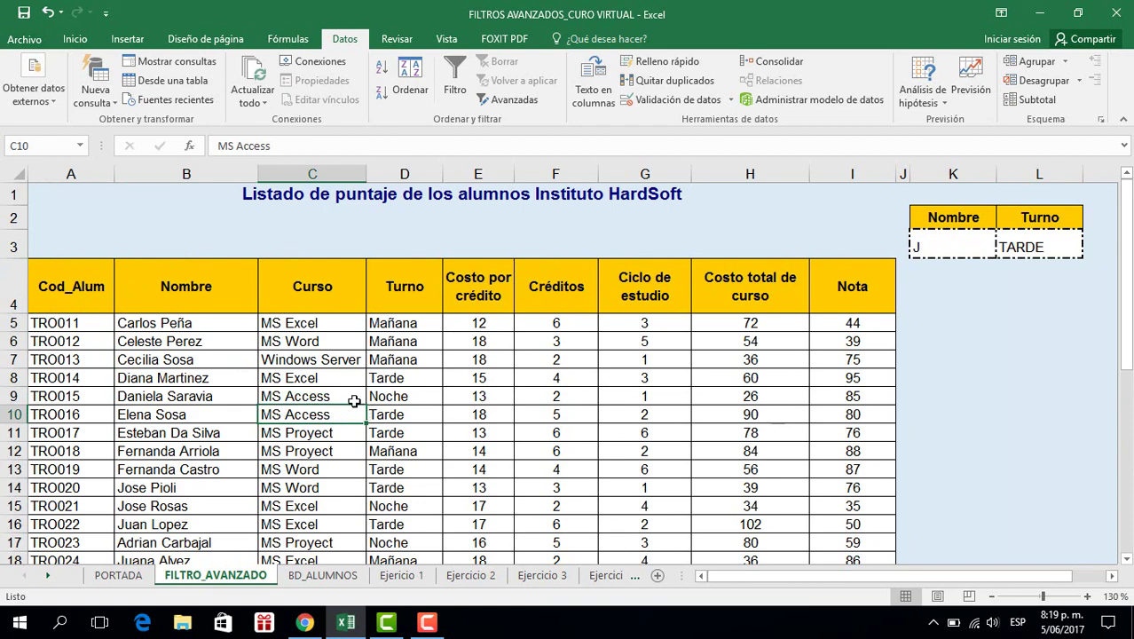
key(ctrl+a)
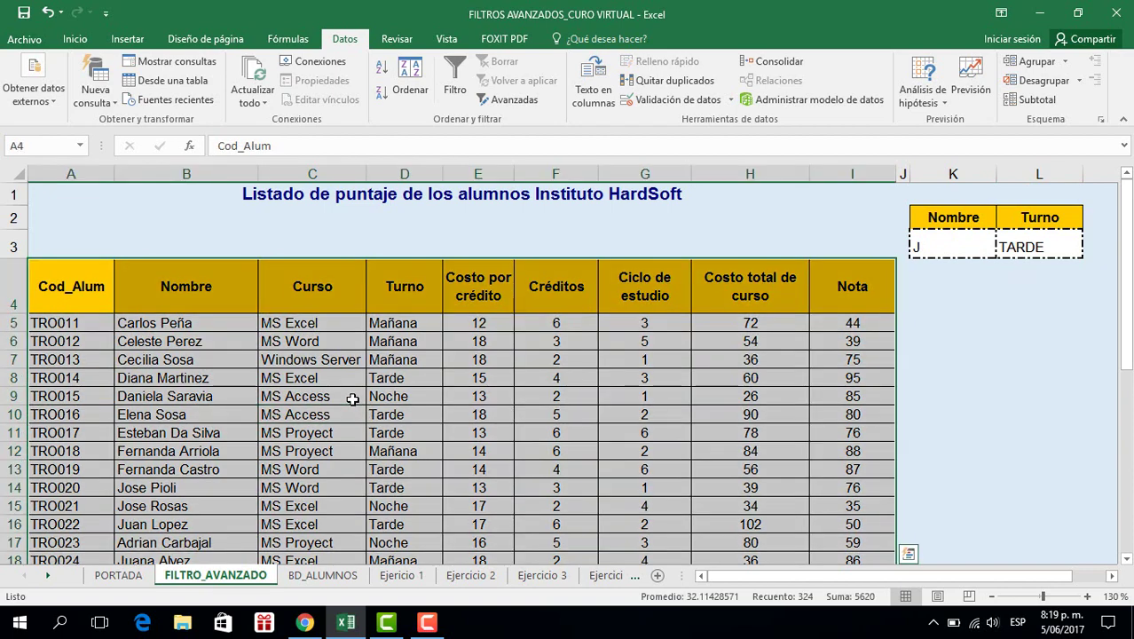
scroll(350, 404, down, 10)
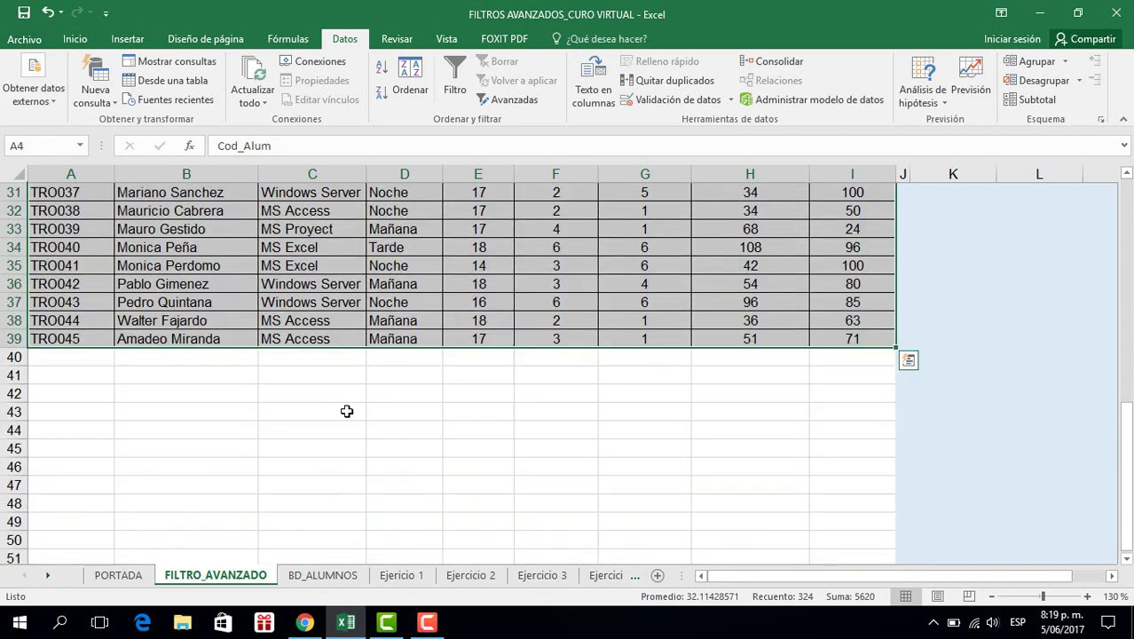
scroll(347, 411, up, 10)
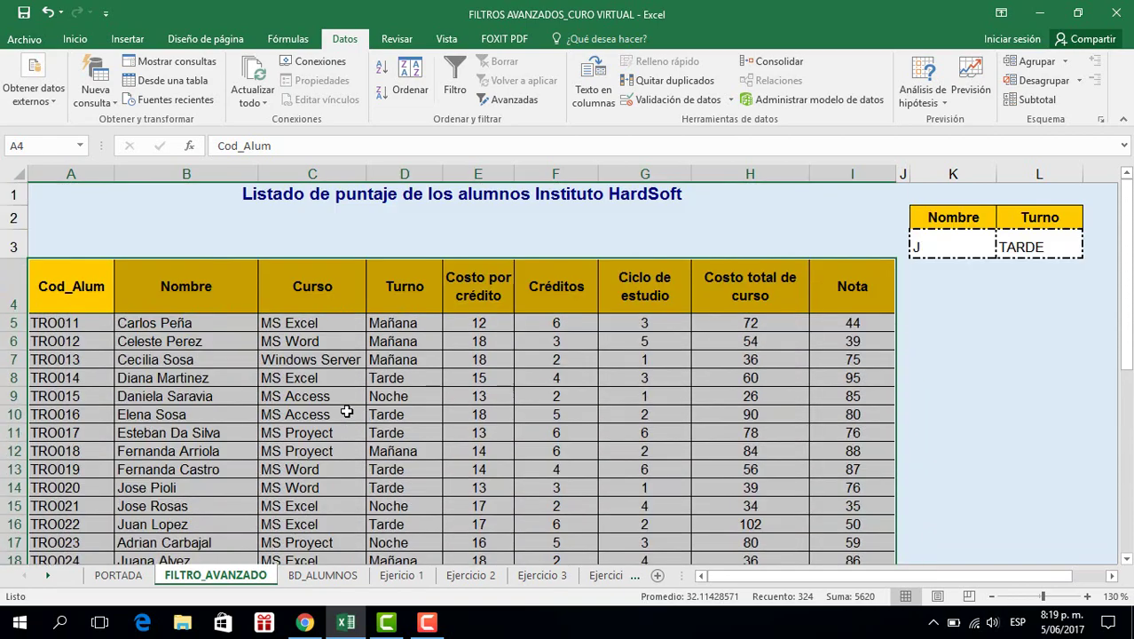
click(382, 341)
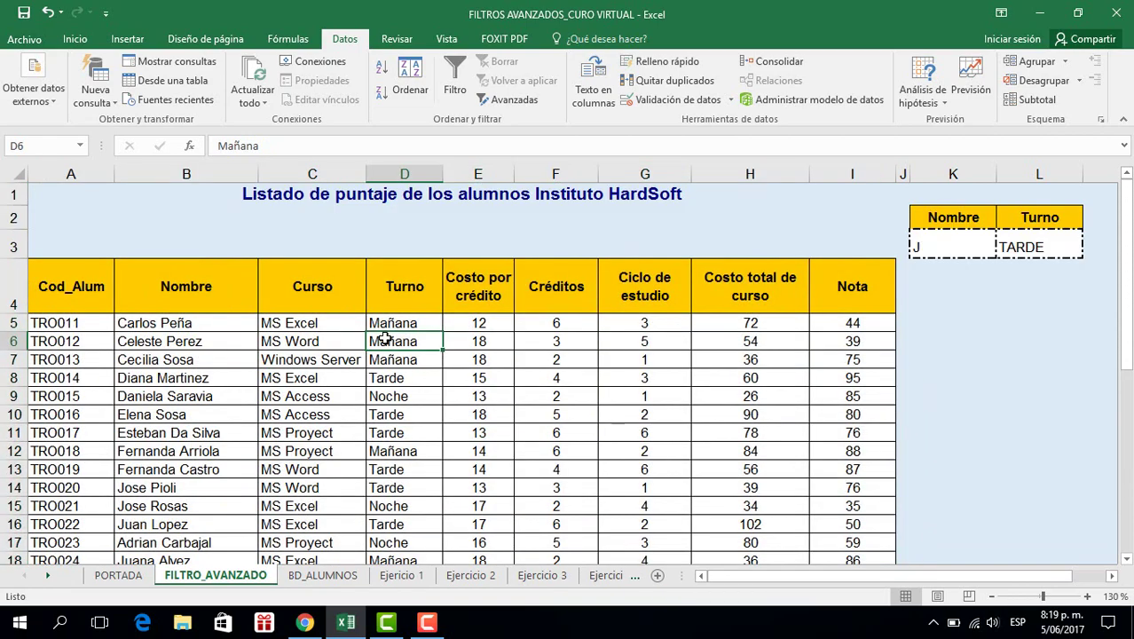
key(ctrl+a)
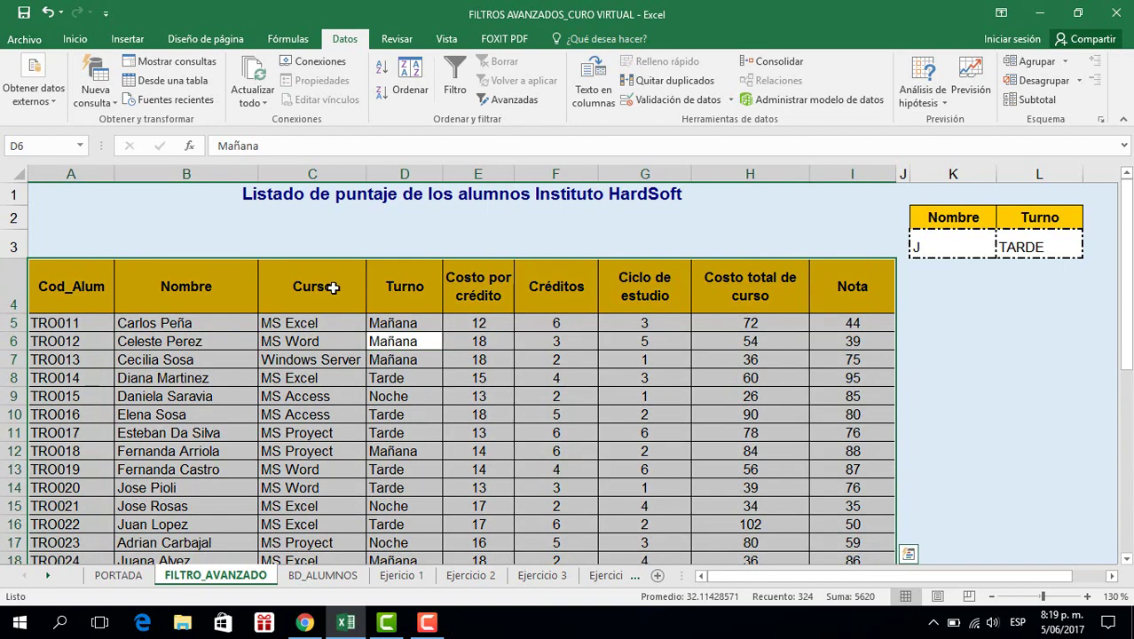
scroll(551, 453, down, 7)
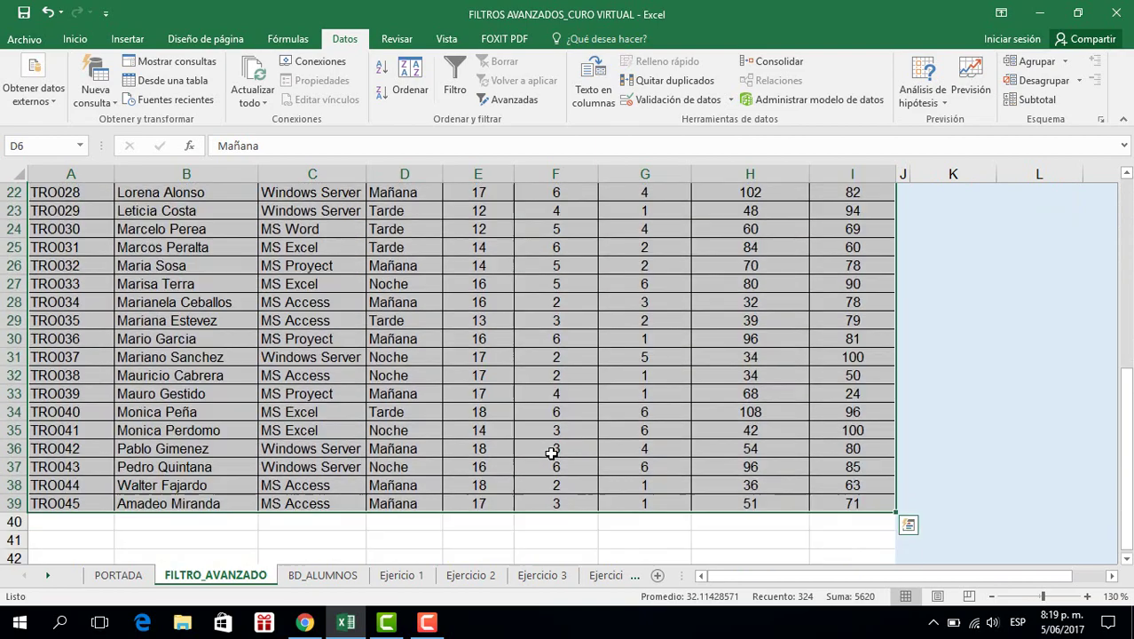
scroll(551, 452, up, 7)
scroll(551, 453, down, 5)
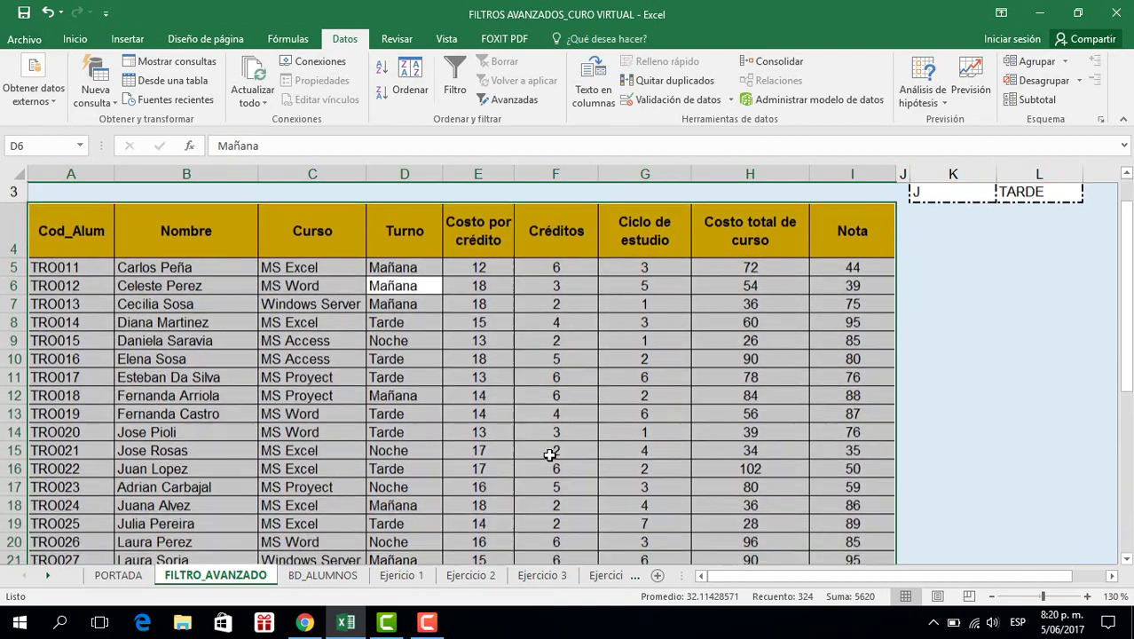
scroll(551, 455, up, 5)
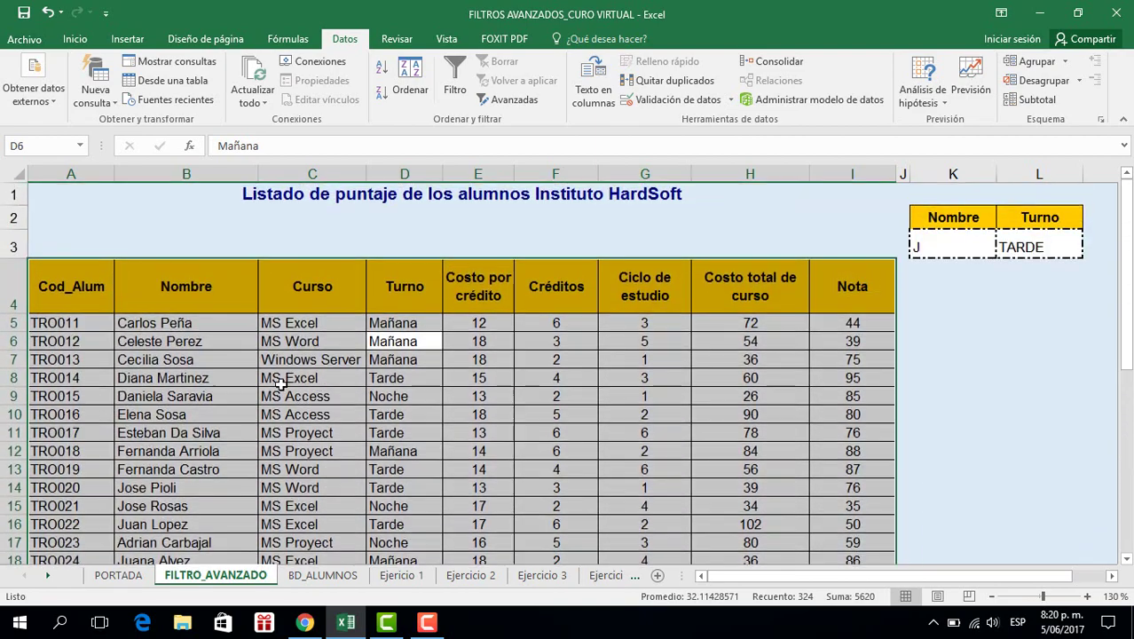
click(276, 445)
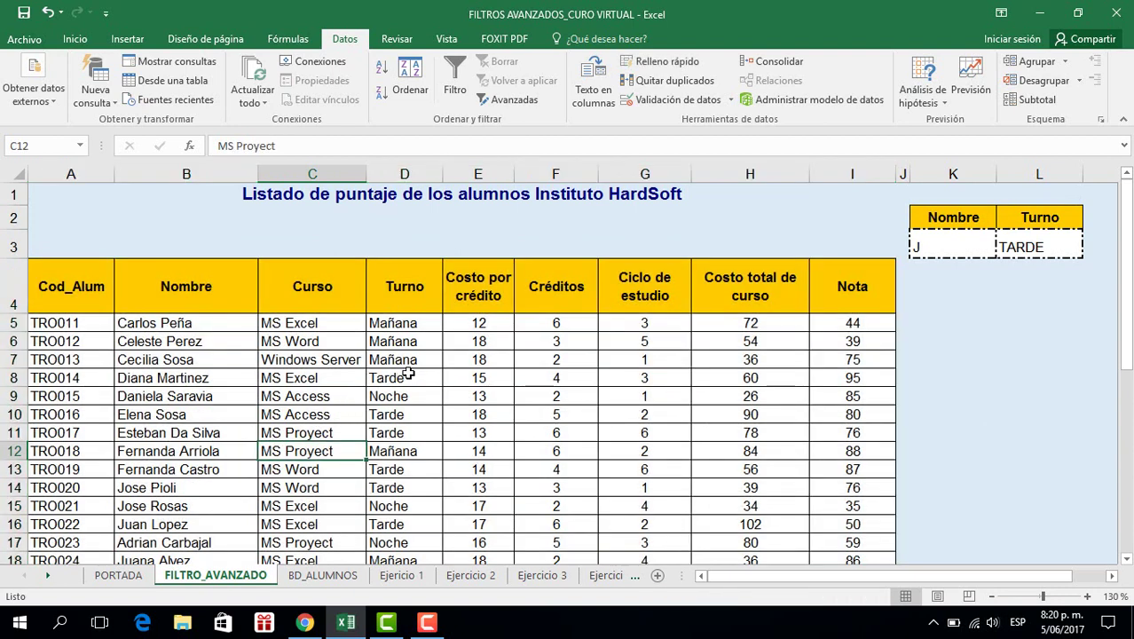
click(325, 364)
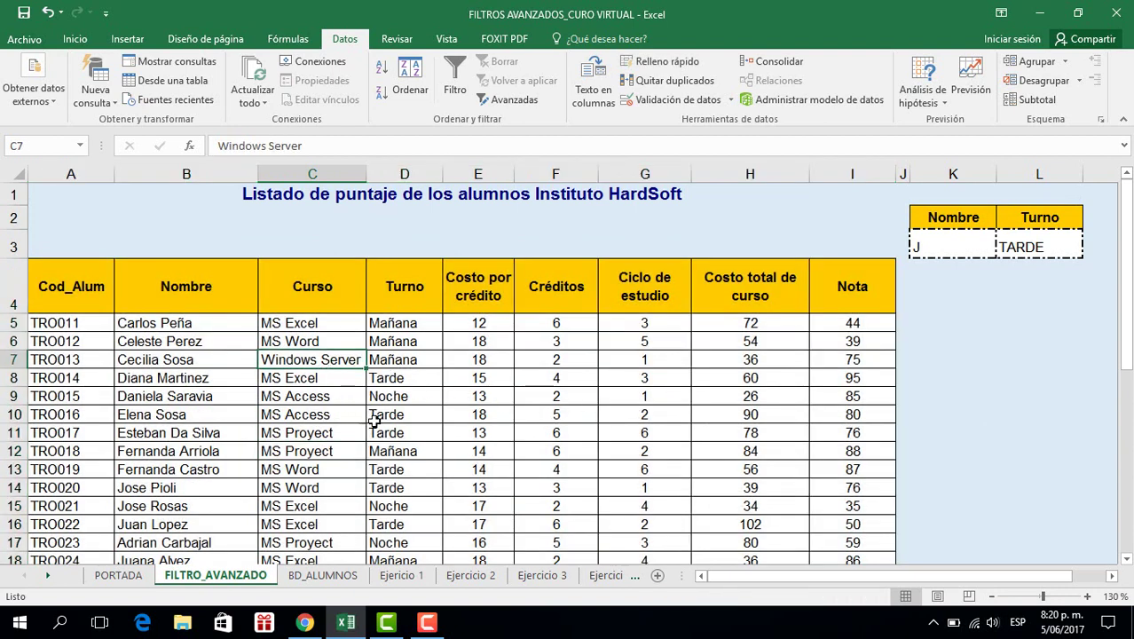
click(303, 395)
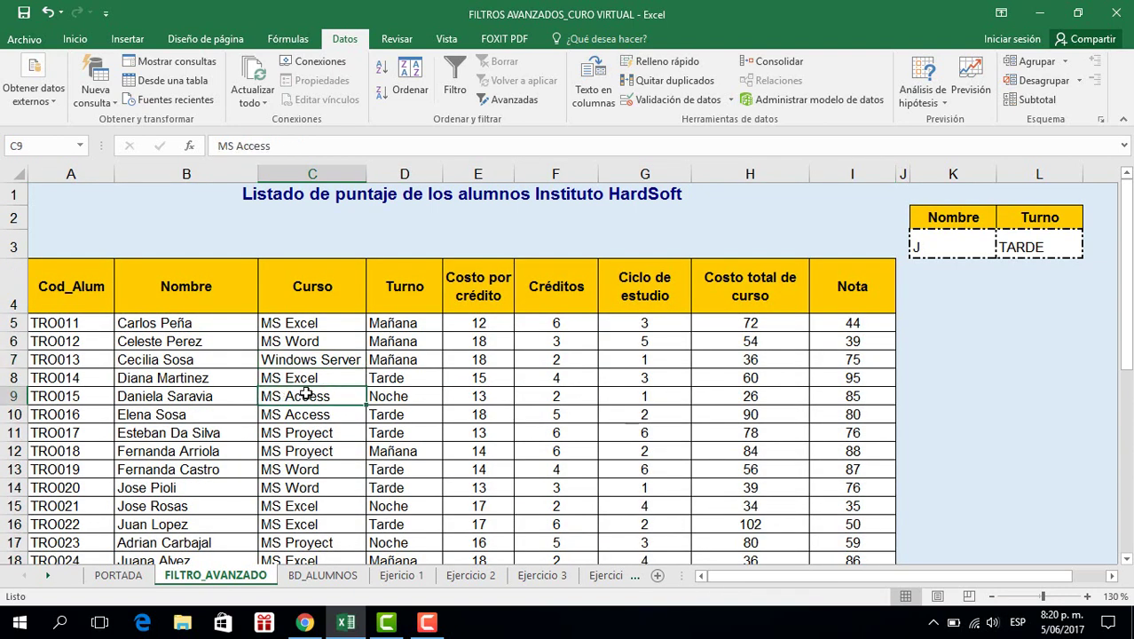
key(ctrl+a)
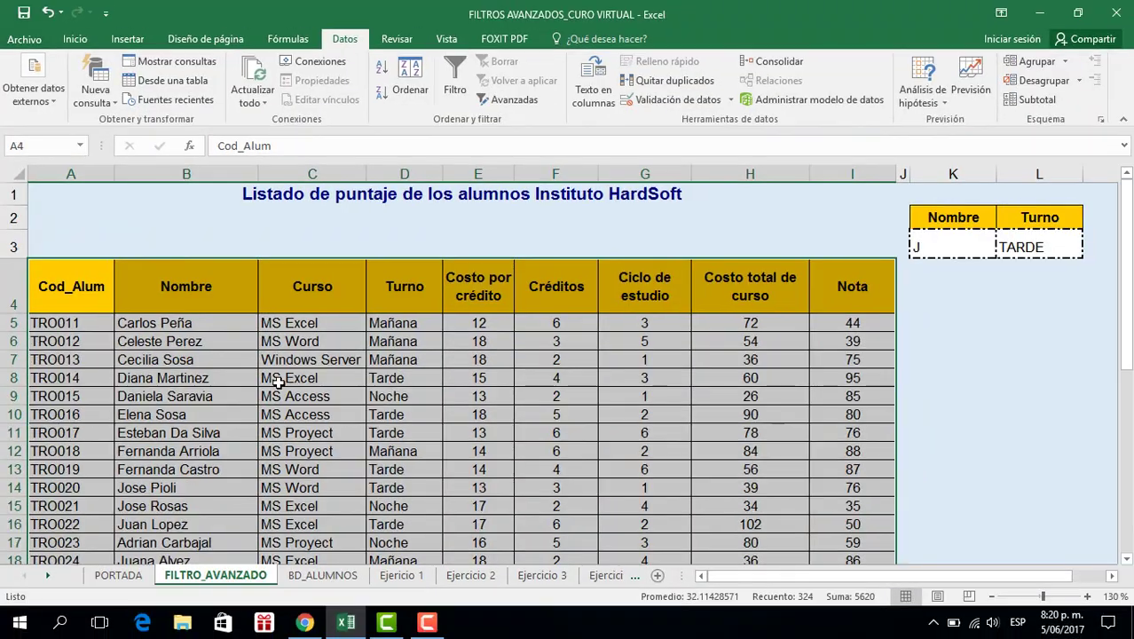
click(572, 475)
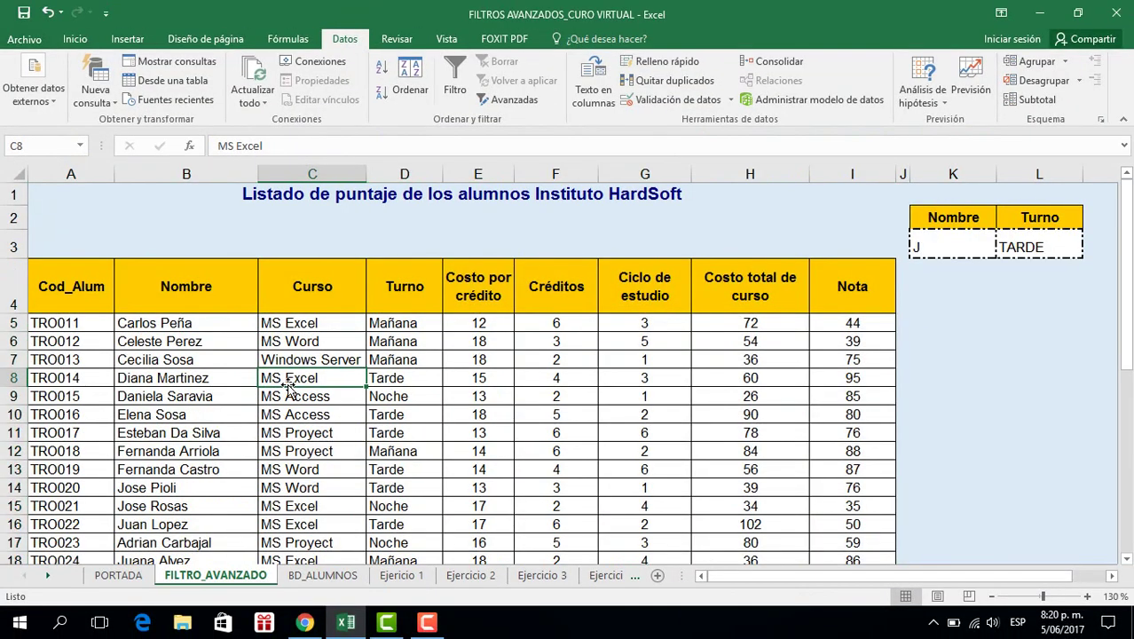
key(ctrl+a)
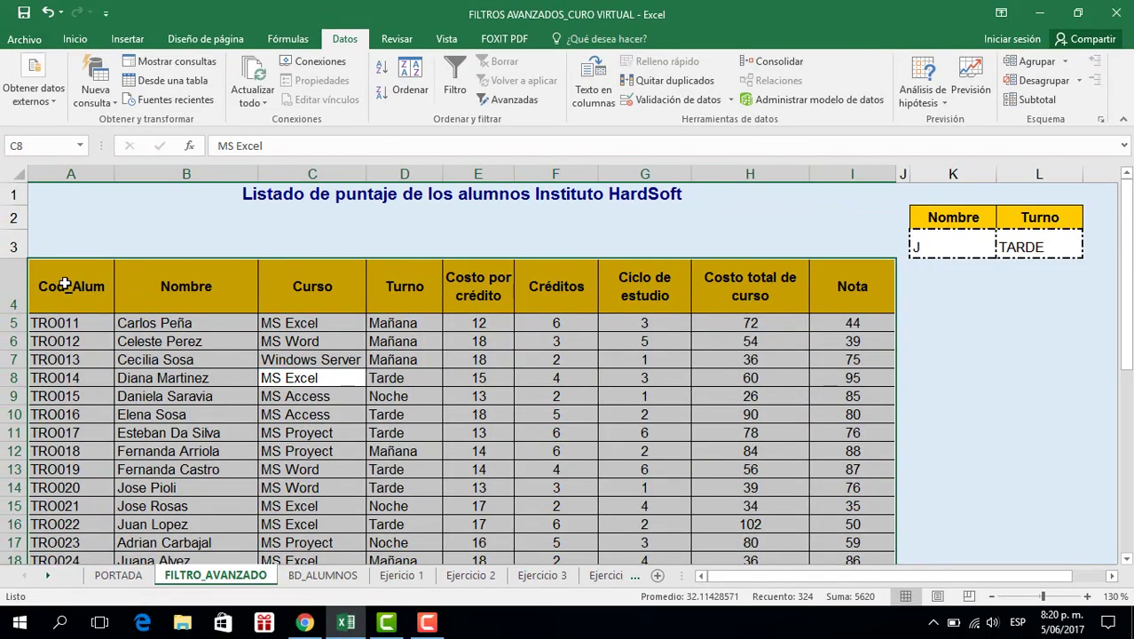
Select the student table A4:I39 including its headers and name the range BDATOS
click(92, 300)
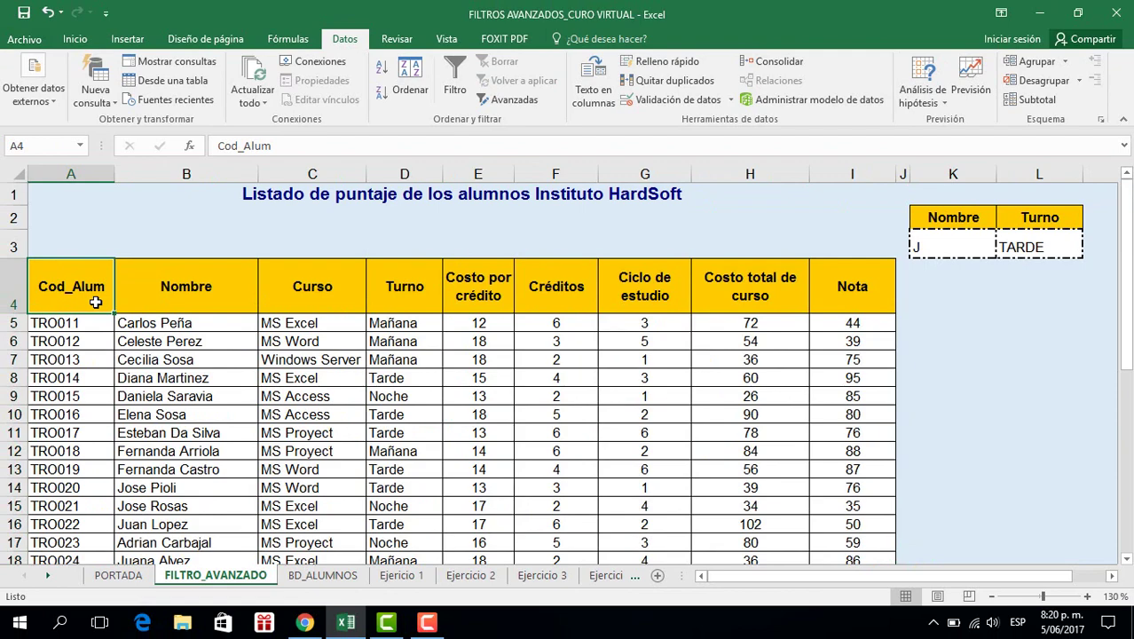
key(ctrl+shift+Down)
key(ctrl+shift+Right)
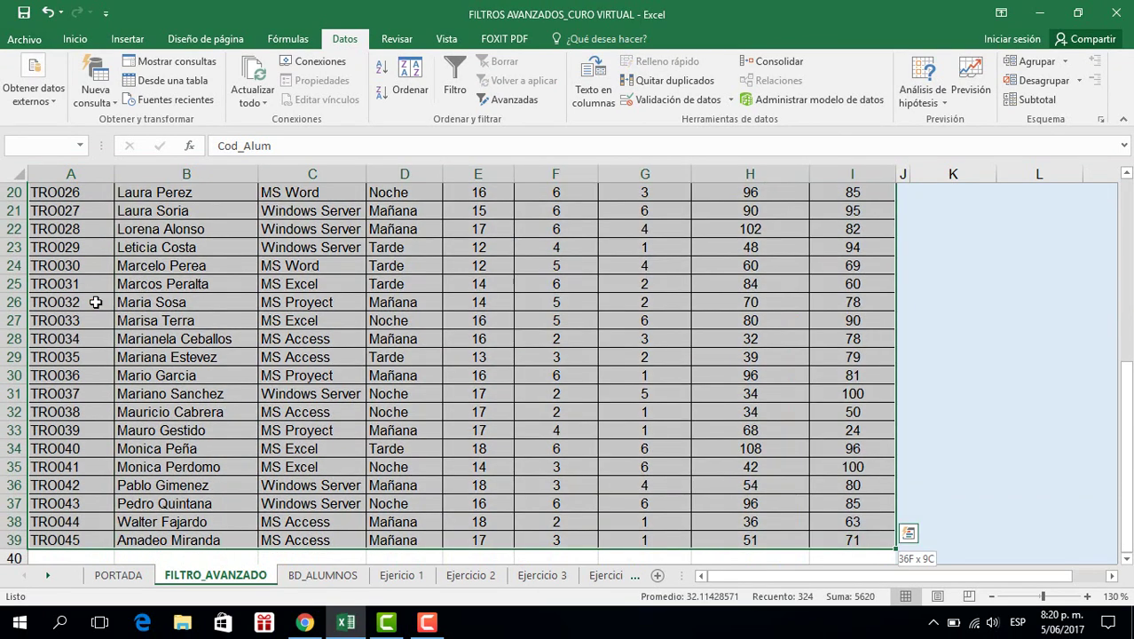
scroll(177, 320, up, 6)
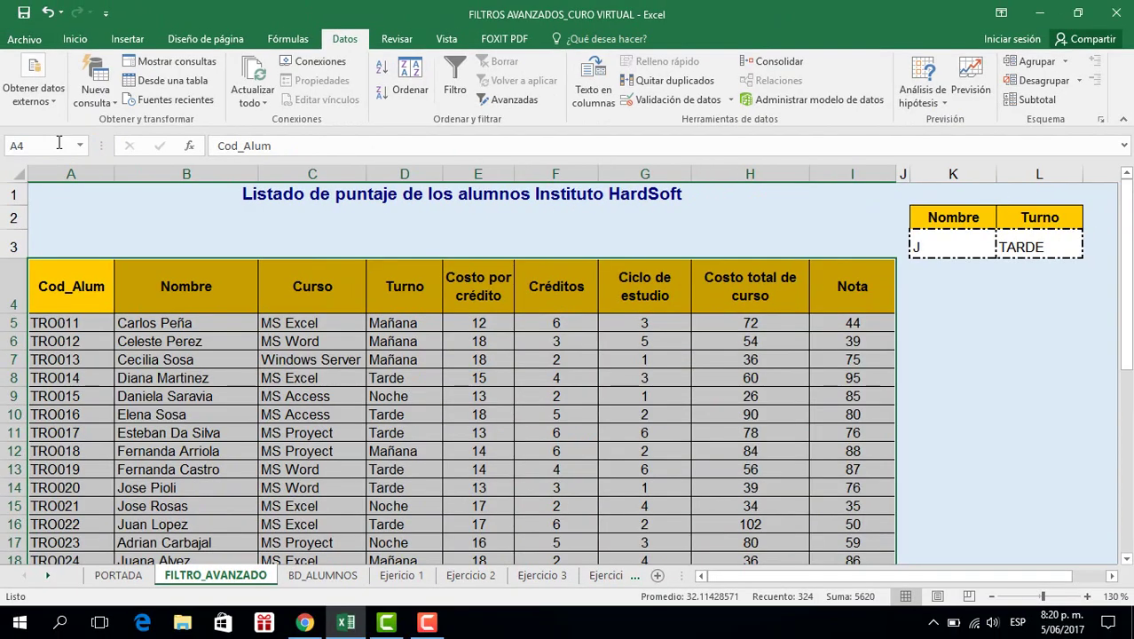
click(115, 143)
text(BDATOS)
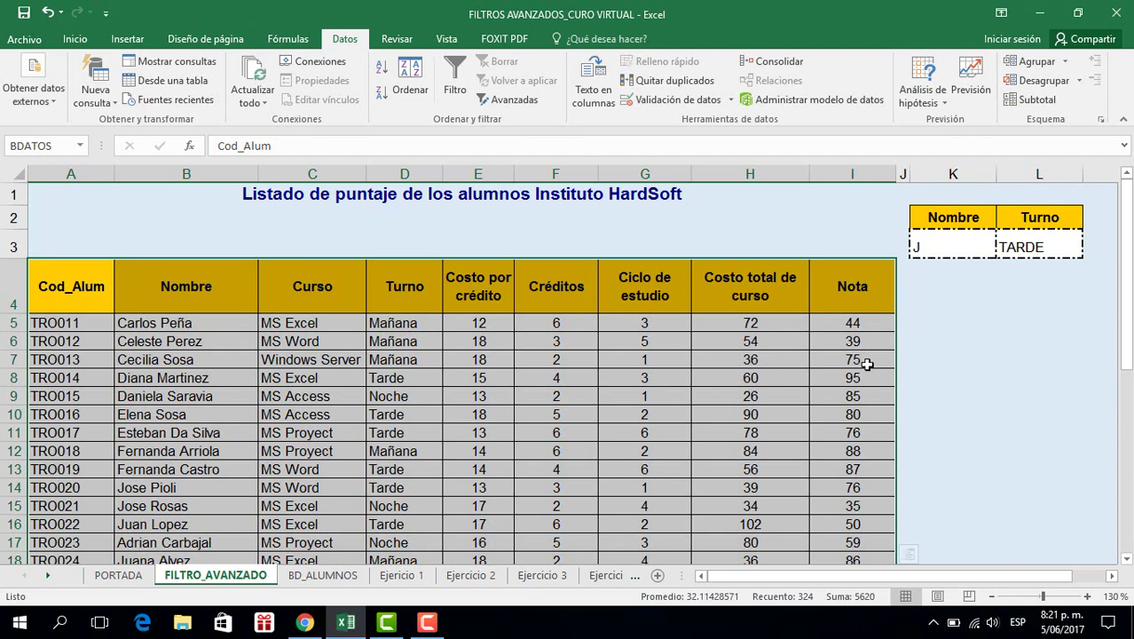
click(958, 363)
click(1018, 321)
click(1056, 412)
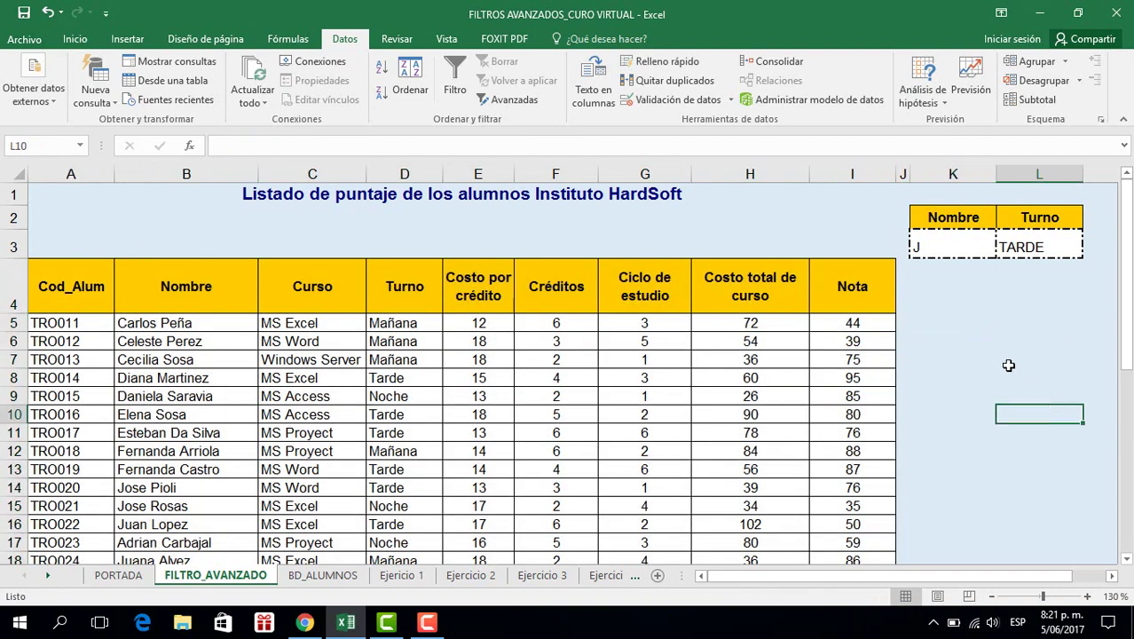
click(983, 341)
click(970, 434)
click(1021, 434)
click(1061, 395)
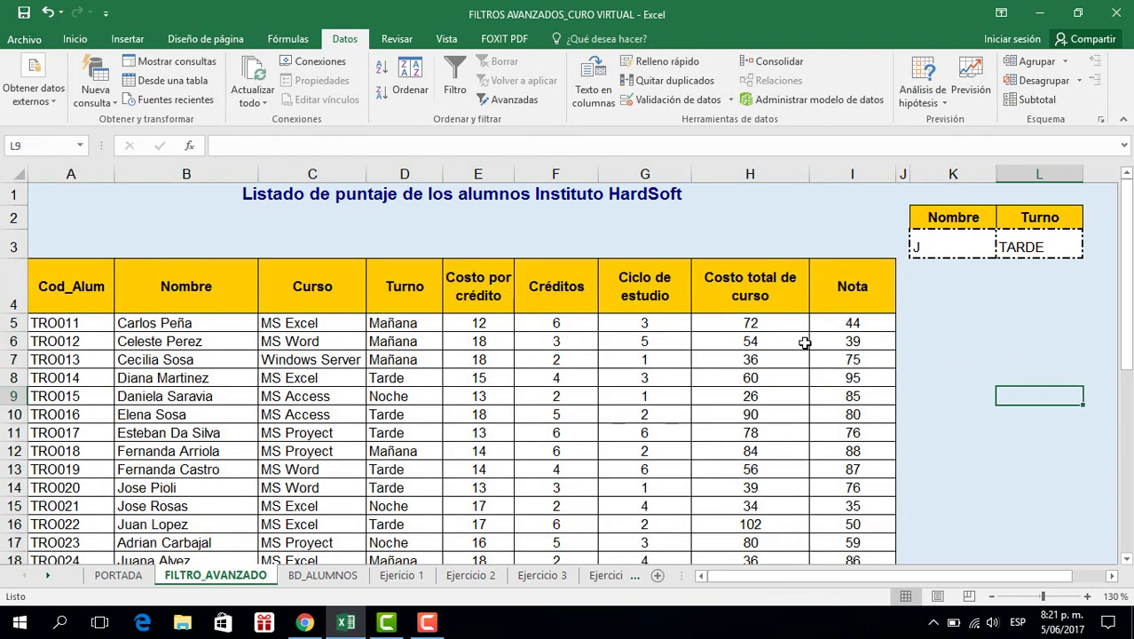
Go to the named range BDATOS and check that it covers the whole student table
click(78, 149)
click(82, 147)
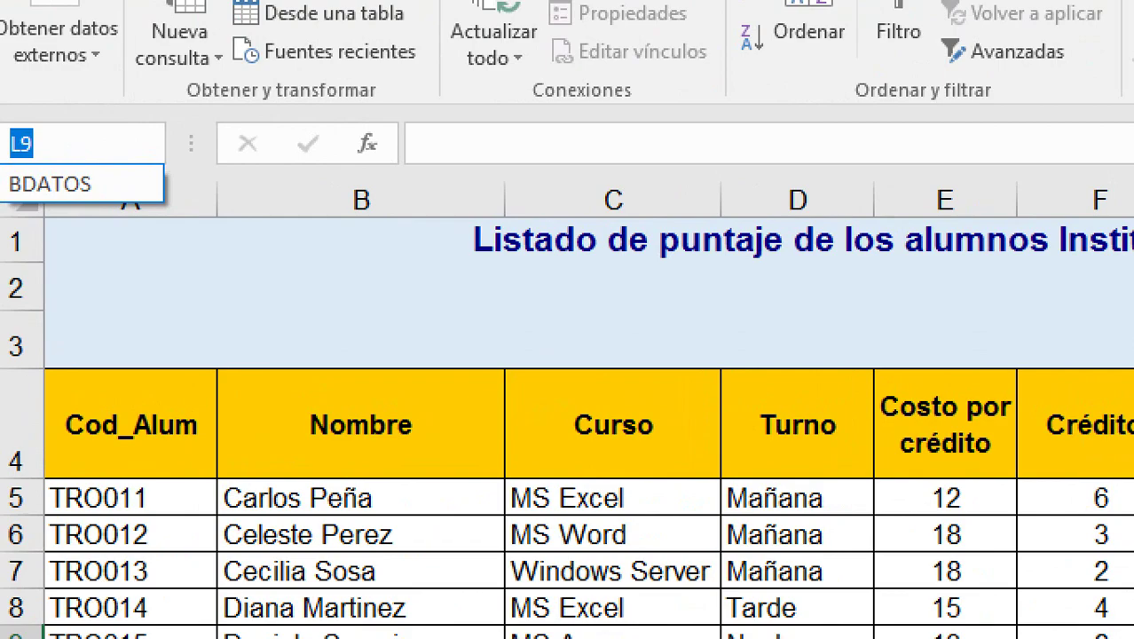
drag(122, 182, 177, 185)
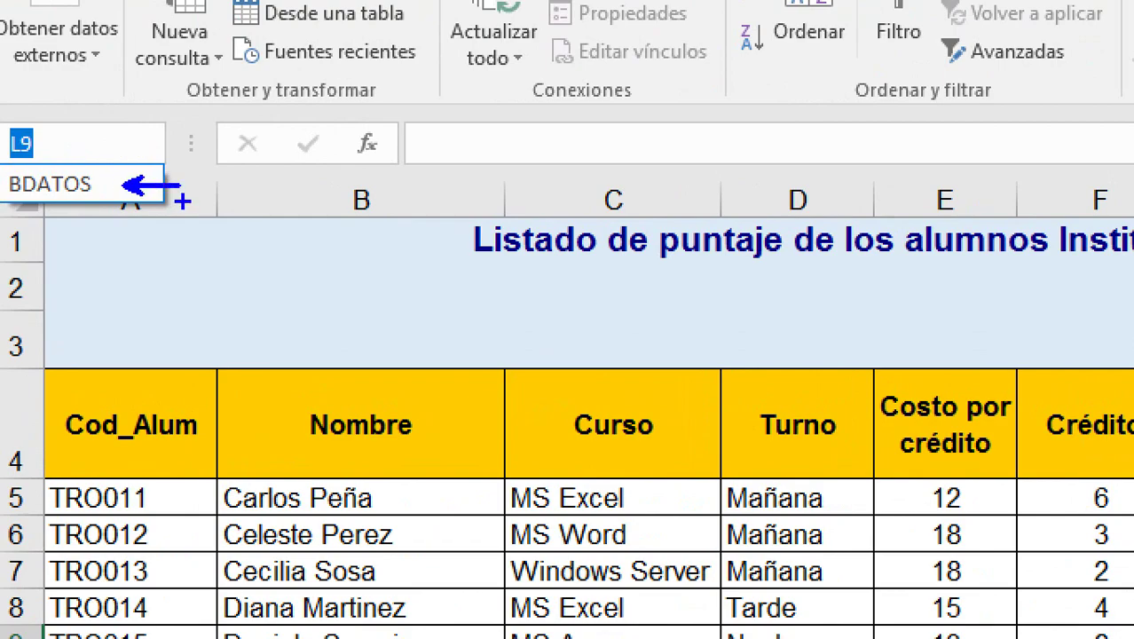
key(Escape)
click(151, 146)
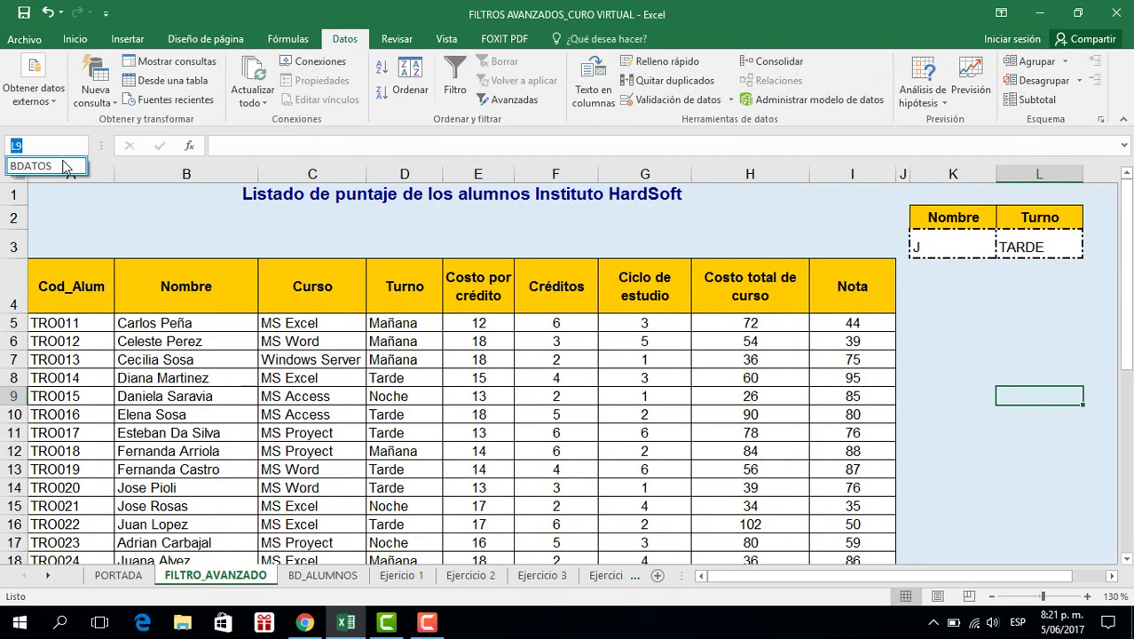
click(67, 166)
scroll(106, 283, down, 6)
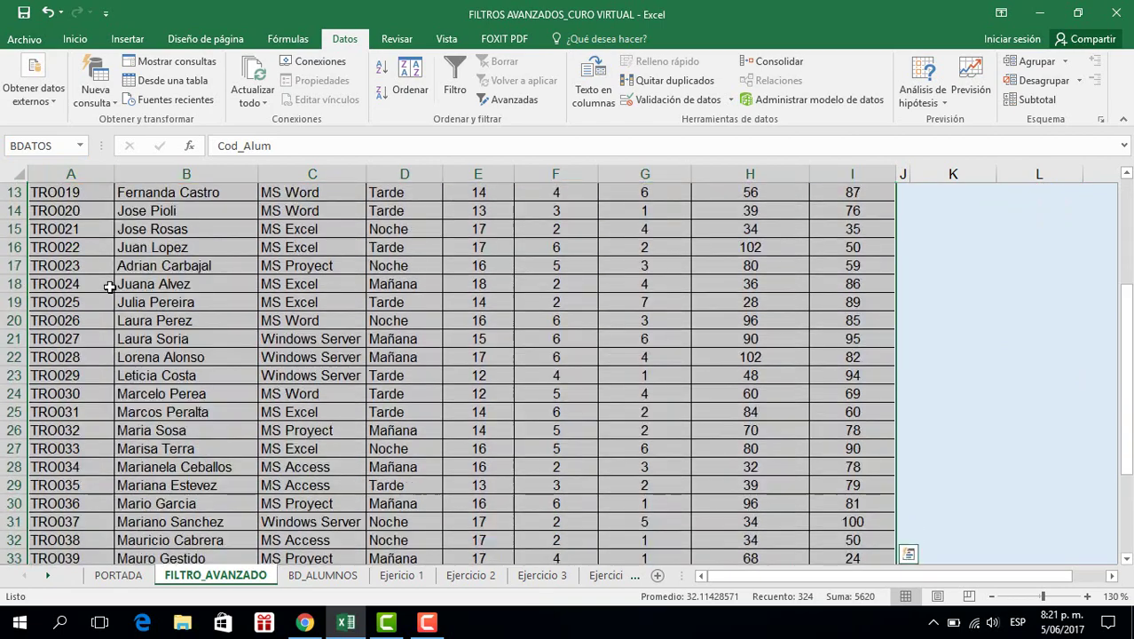
scroll(109, 288, up, 7)
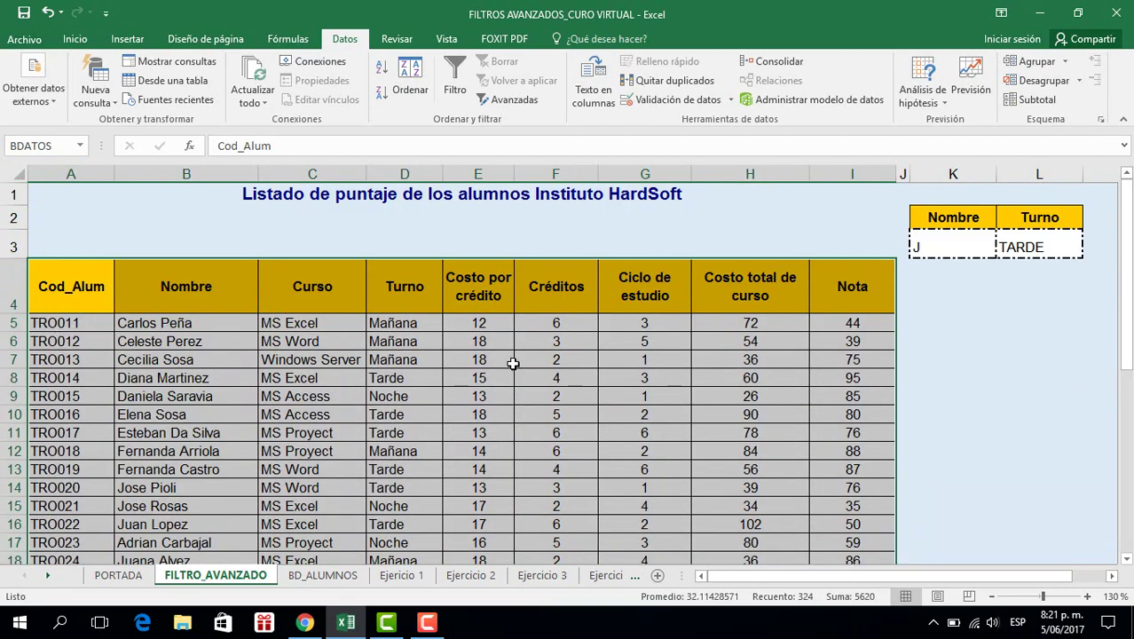
click(623, 355)
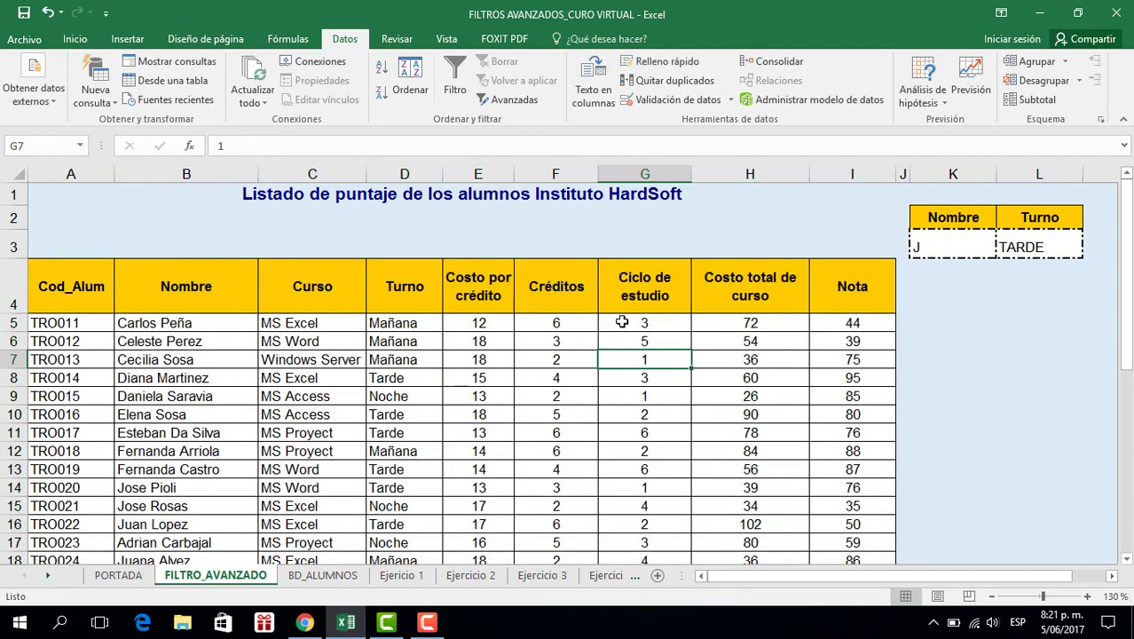
Filter the student list in place with an advanced filter, using BDATOS as list range and K2:L3 as criteria range
click(963, 306)
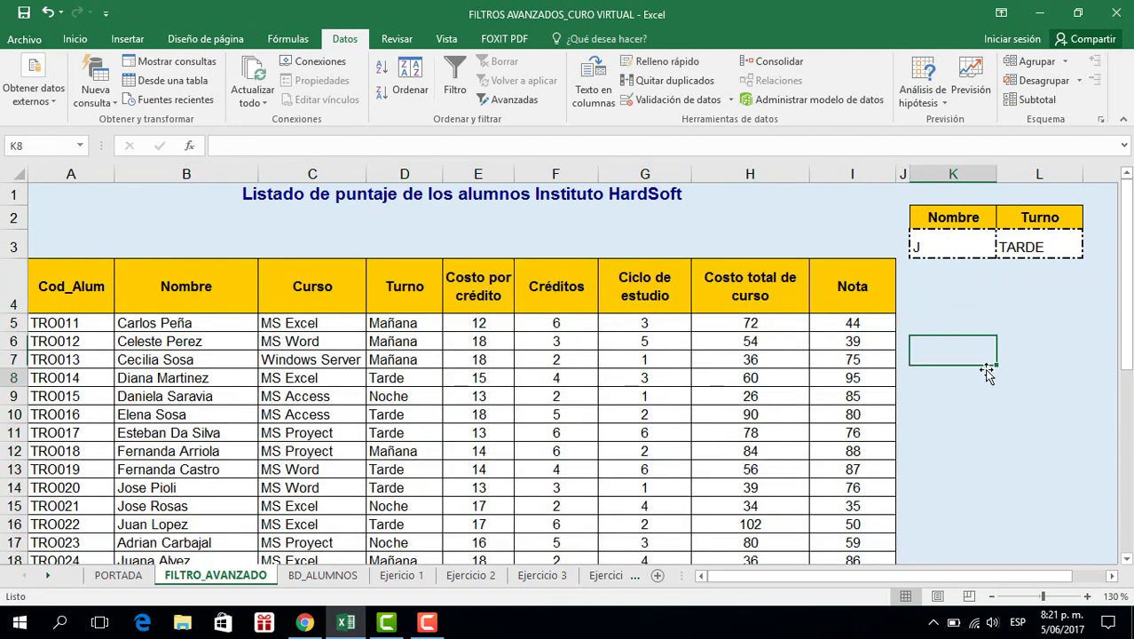
click(981, 377)
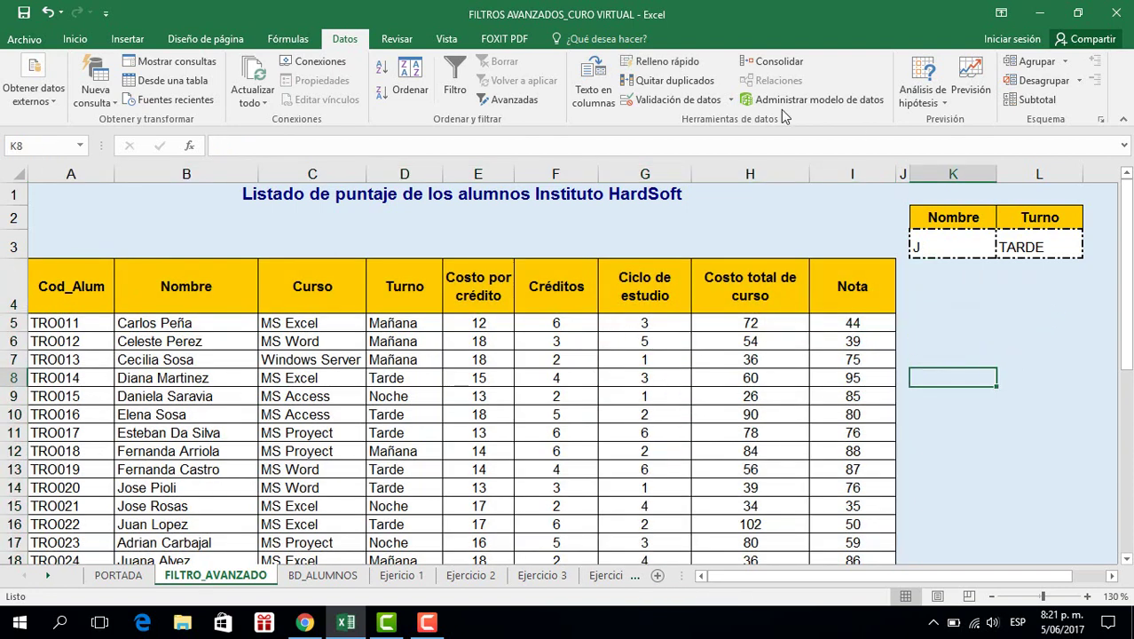
click(516, 100)
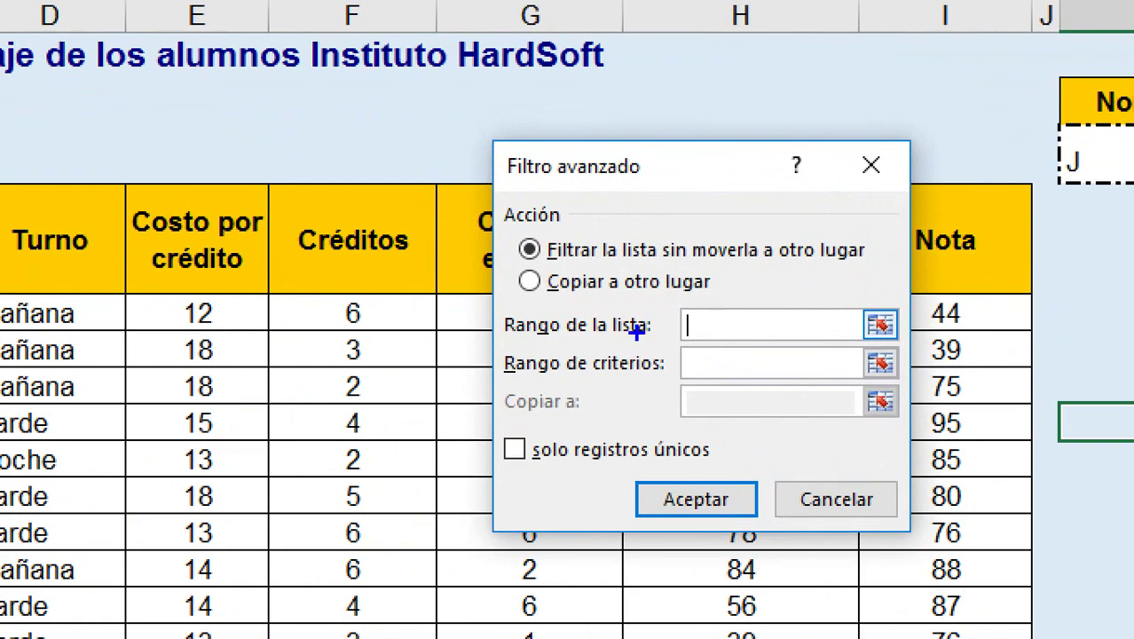
drag(501, 302, 679, 347)
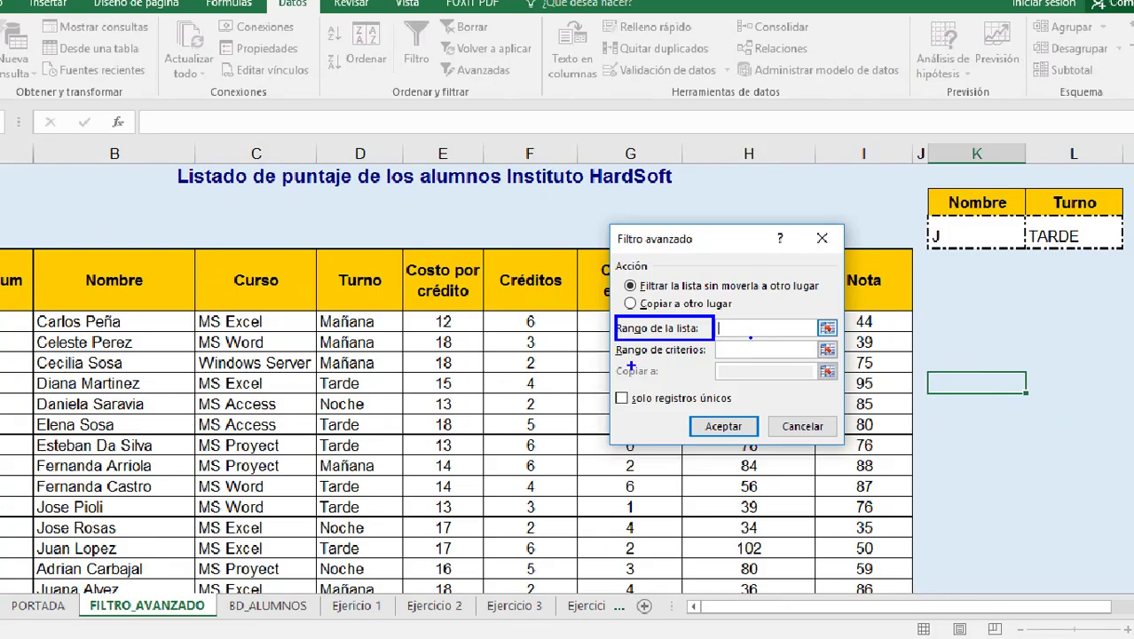
drag(469, 412, 616, 350)
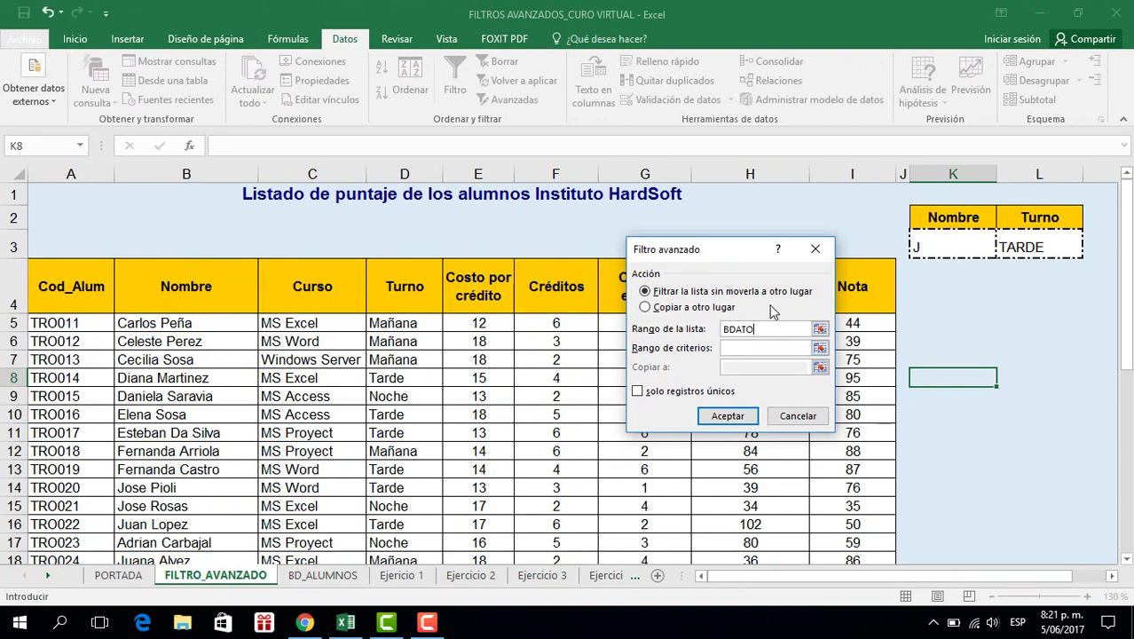
click(771, 352)
drag(956, 221, 1028, 246)
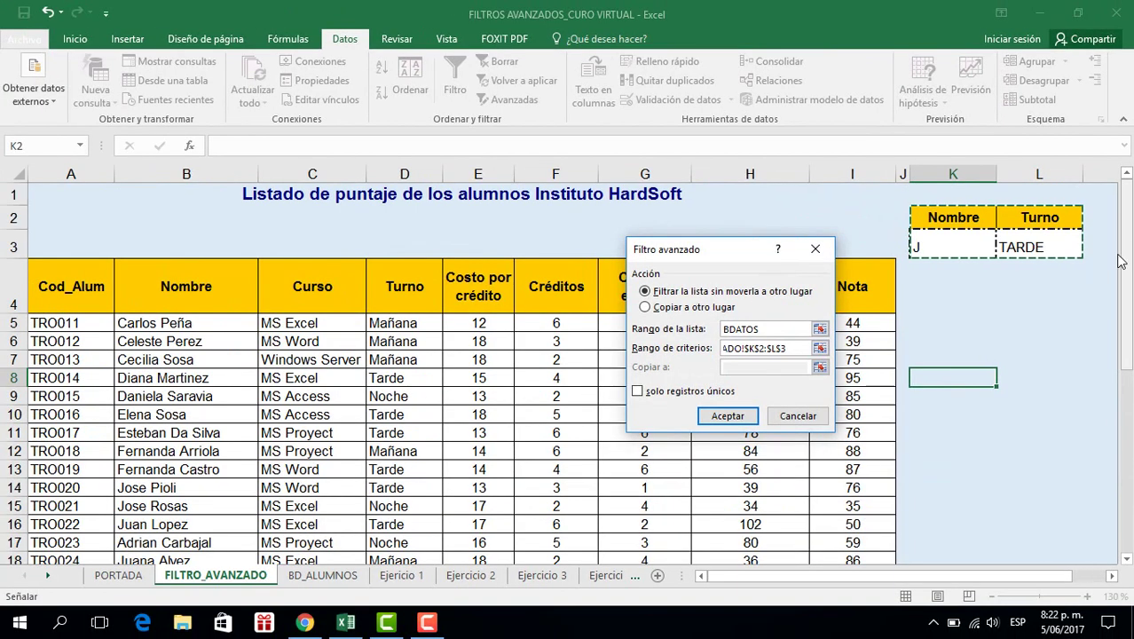
click(727, 416)
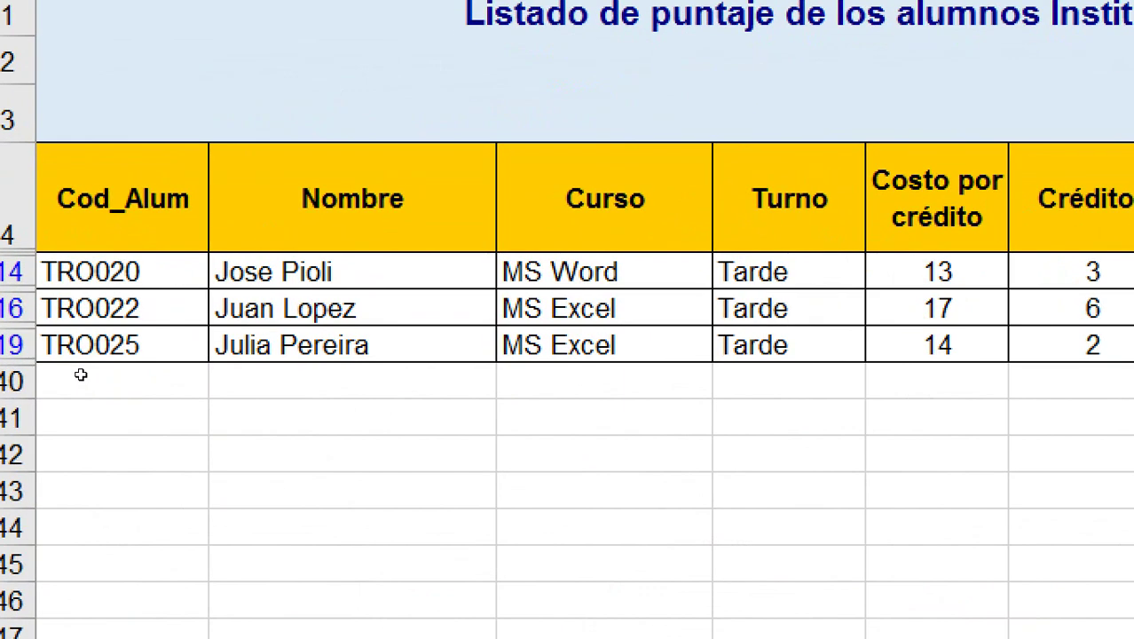
drag(205, 238, 240, 378)
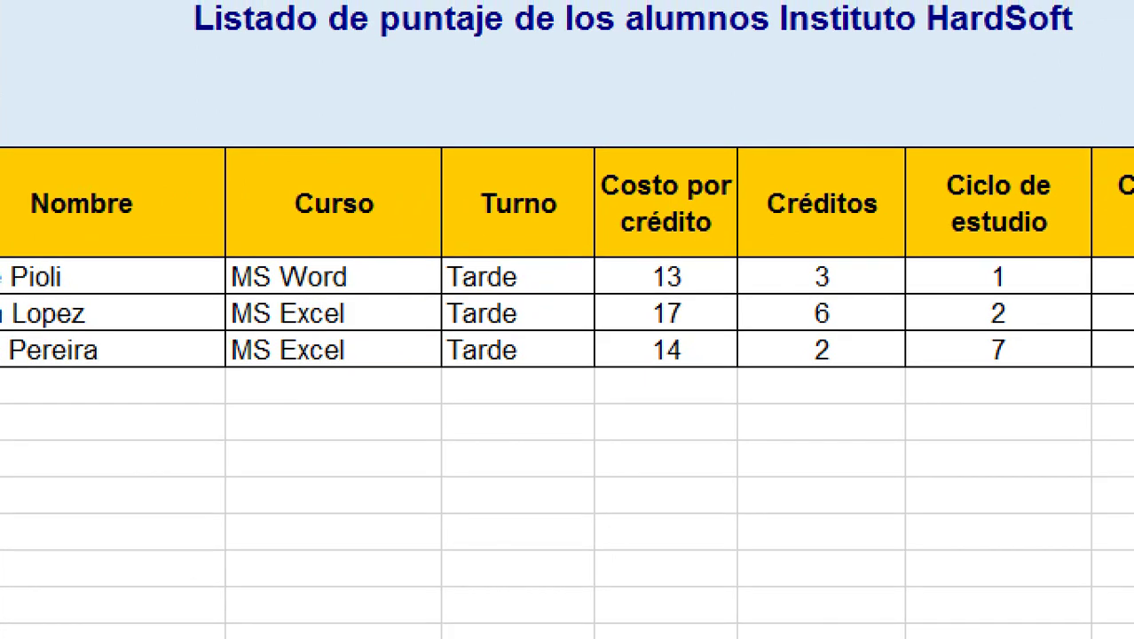
drag(434, 248, 540, 394)
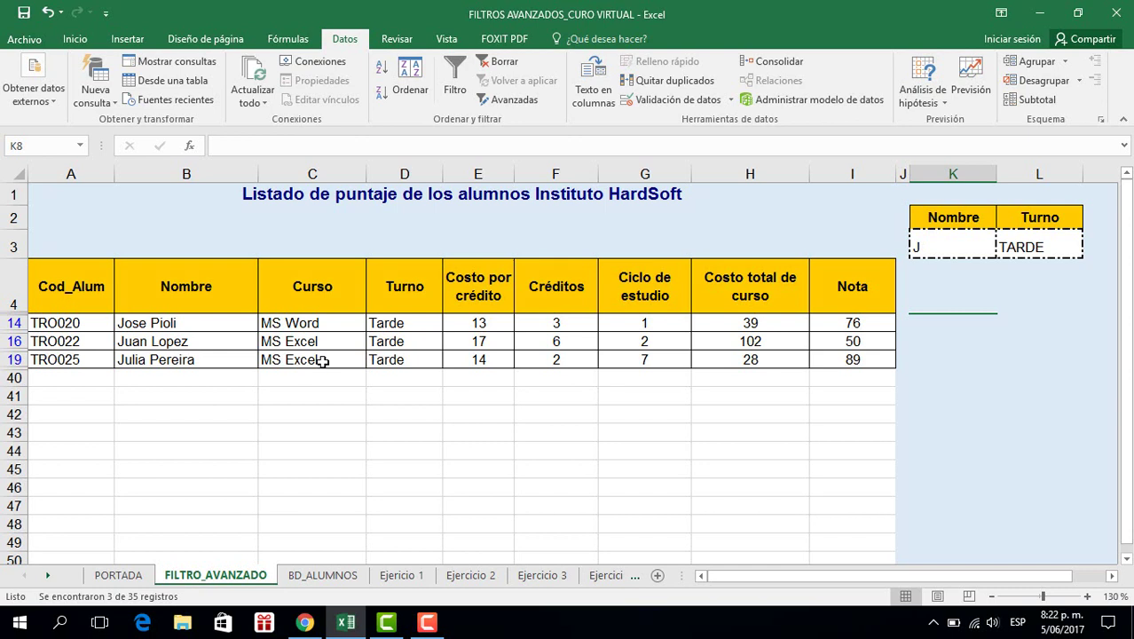
Select the whole student table with its headers on the BD_ALUMNOS sheet and name the range BDATOS2
click(325, 576)
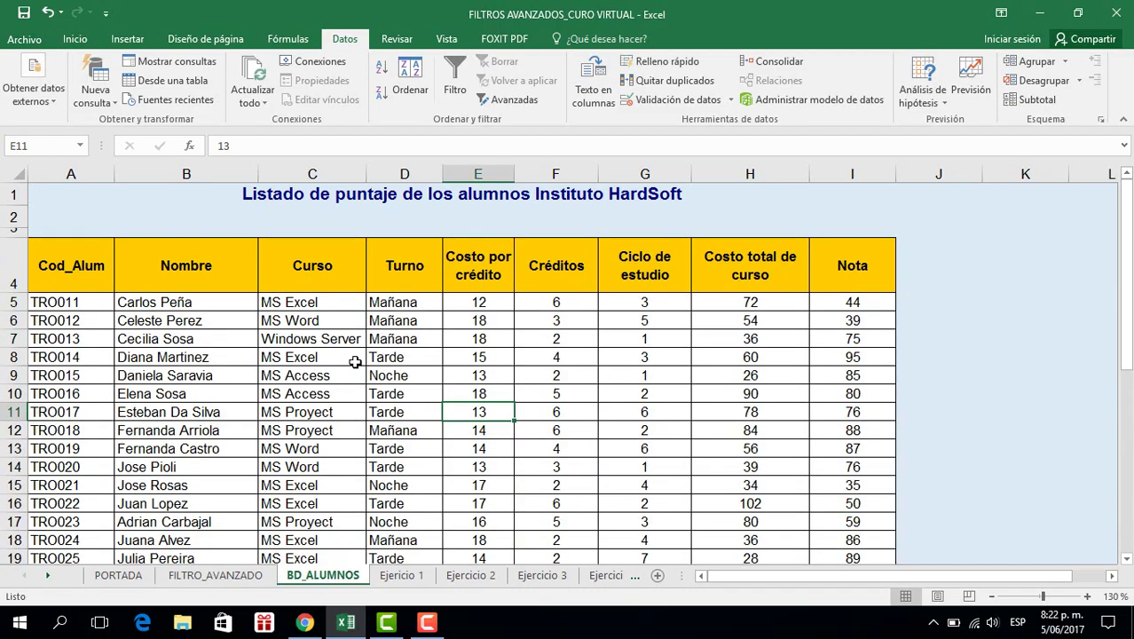
scroll(354, 362, down, 6)
scroll(352, 373, down, 4)
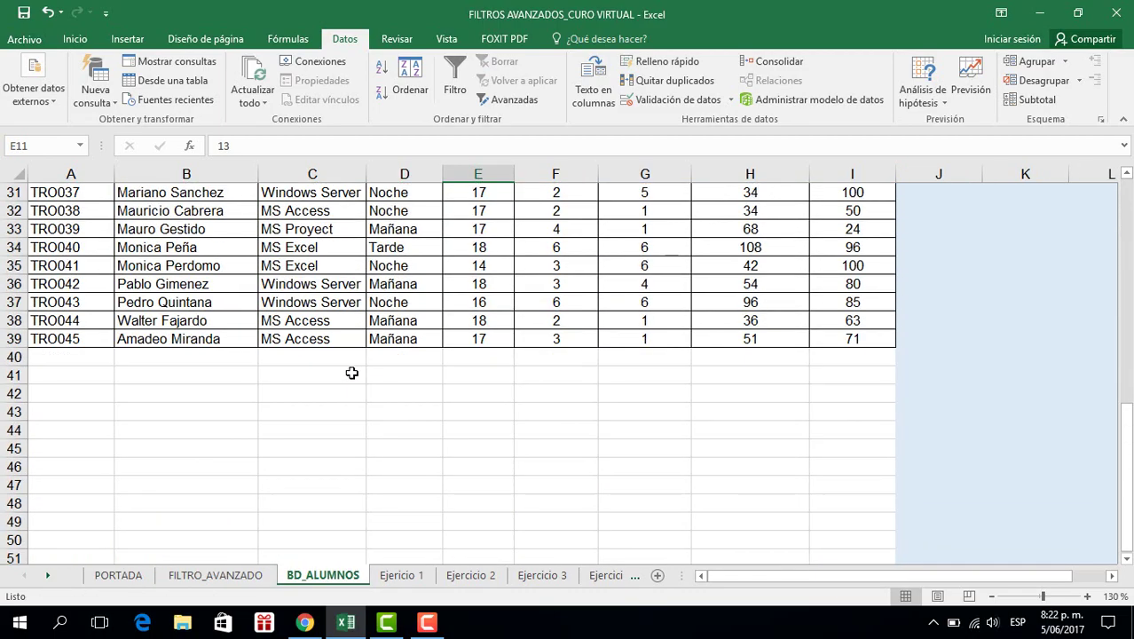
scroll(352, 373, up, 10)
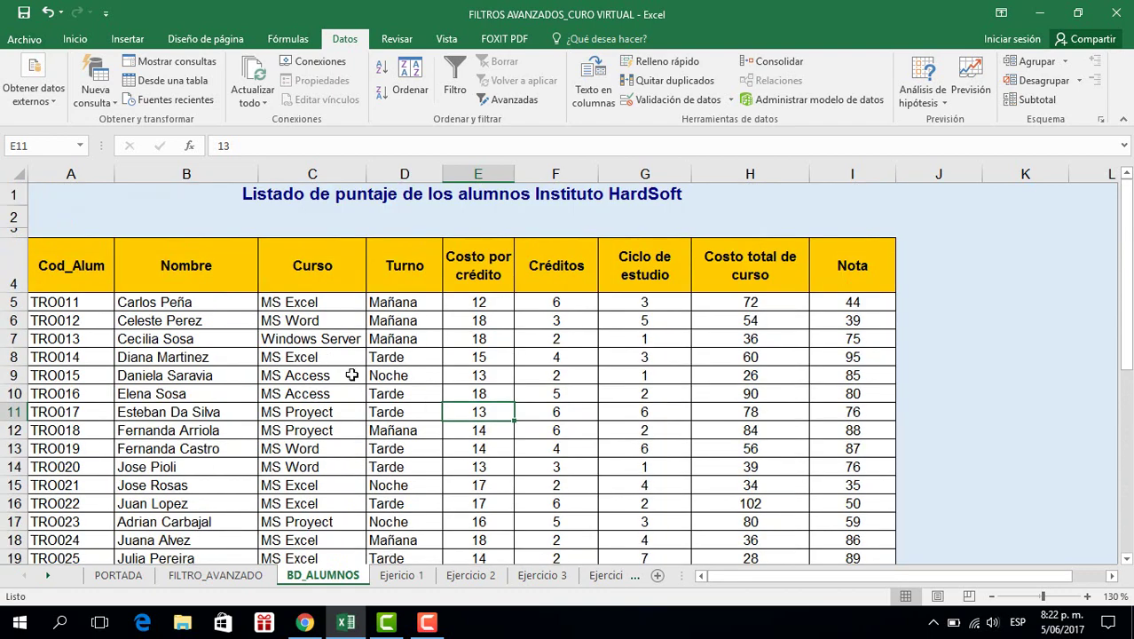
scroll(348, 377, down, 2)
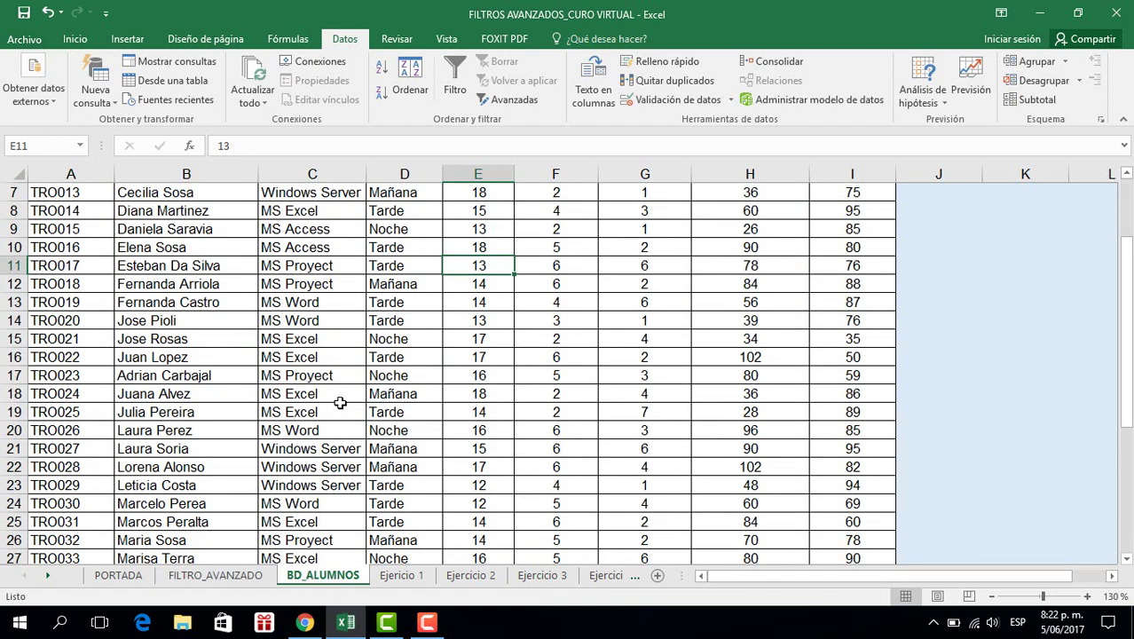
scroll(339, 399, up, 2)
click(316, 320)
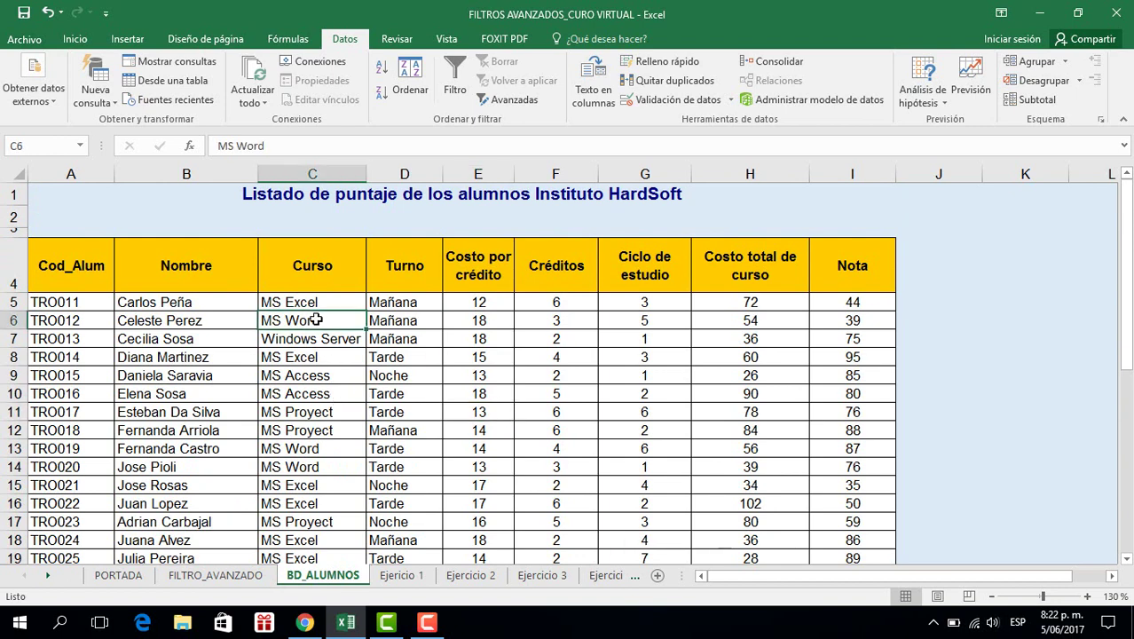
key(ctrl+a)
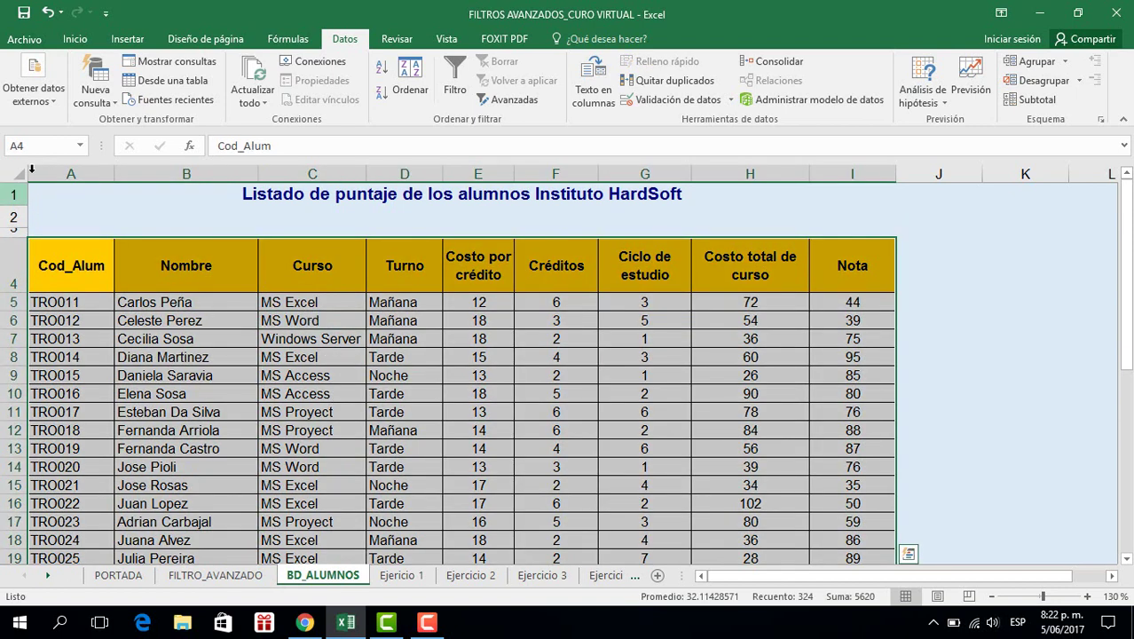
click(41, 149)
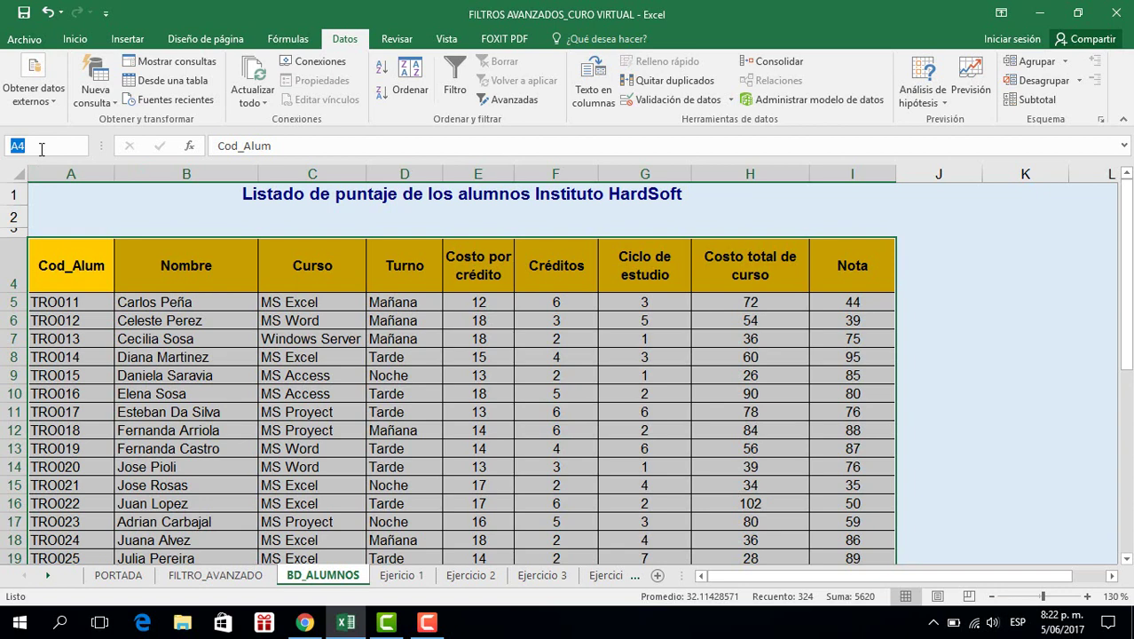
text(BDATOS2)
click(41, 197)
On the Ejericio 1 sheet, enter J as the Nombre criterion in B5 and MS EXCEL as the Curso criterion in C5
click(401, 575)
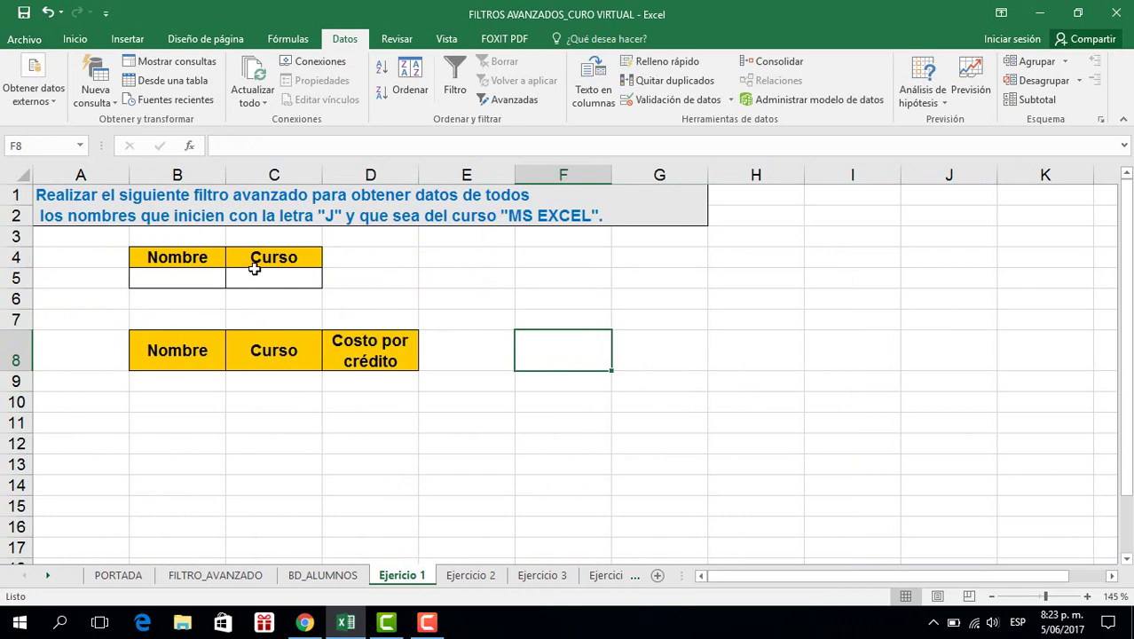
click(452, 276)
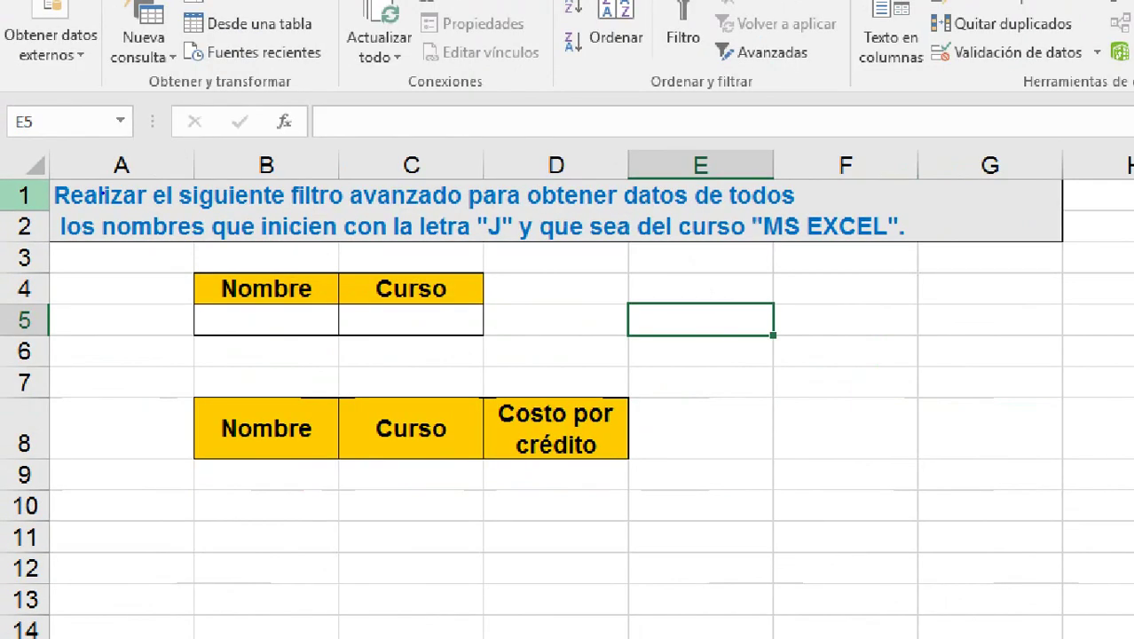
mouse_move(39, 176)
mouse_down()
mouse_move(492, 257)
mouse_move(922, 259)
mouse_up()
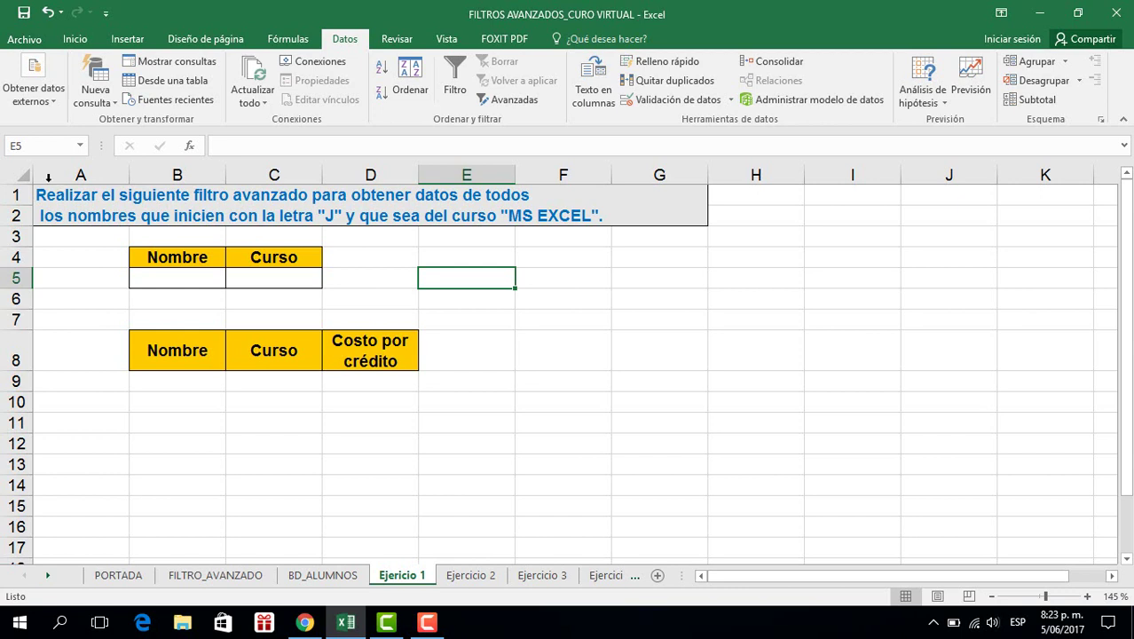
click(204, 278)
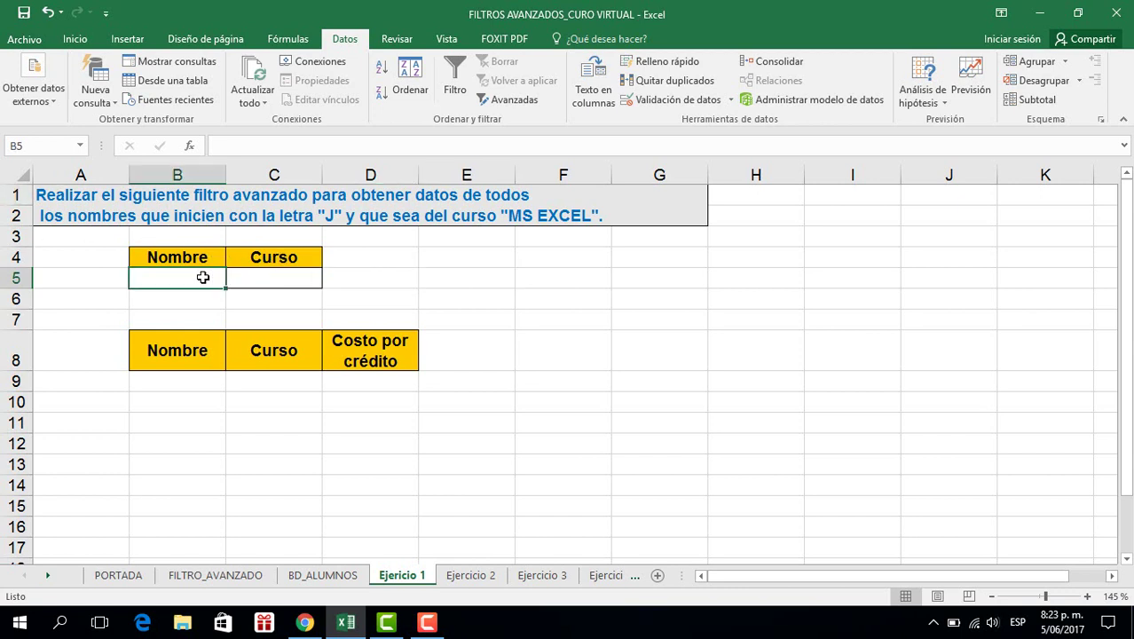
text(J)
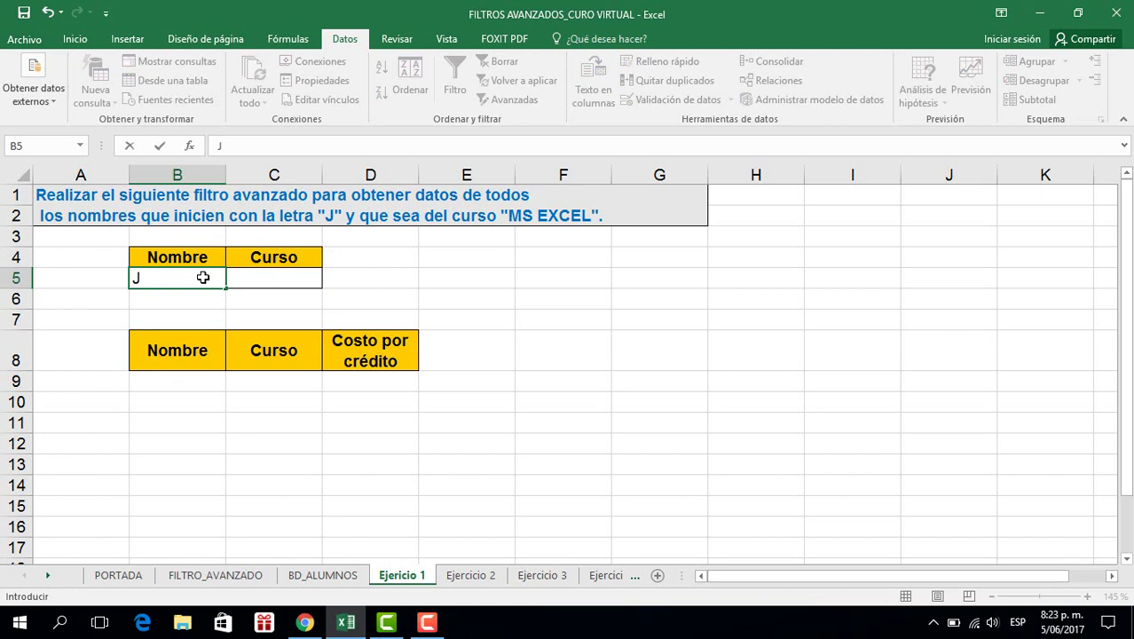
click(284, 312)
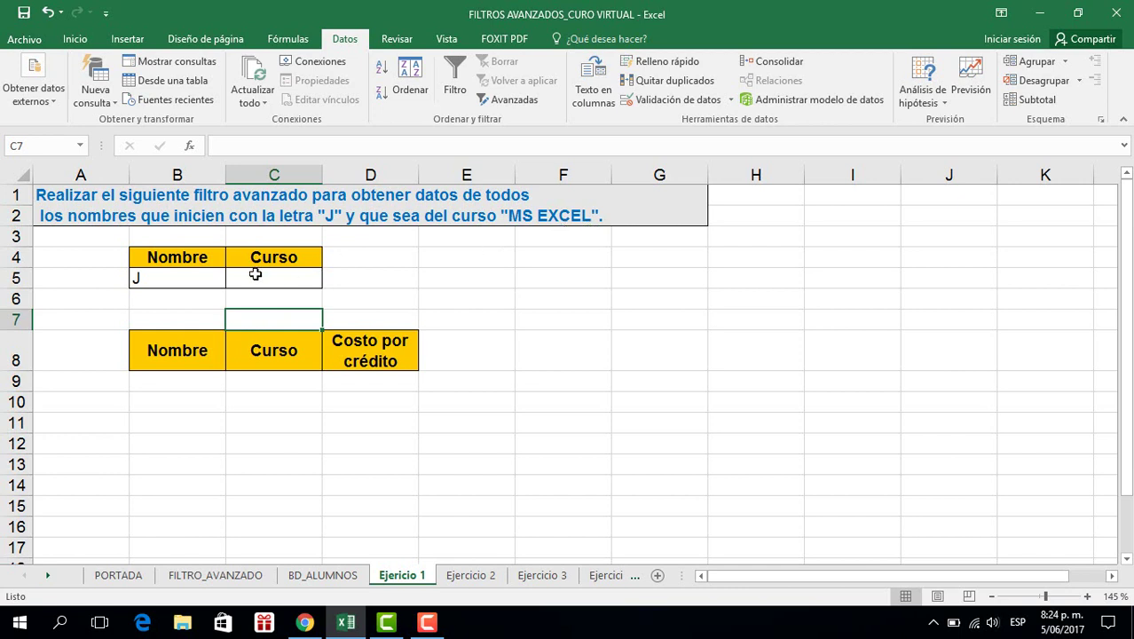
click(258, 278)
text(MS)
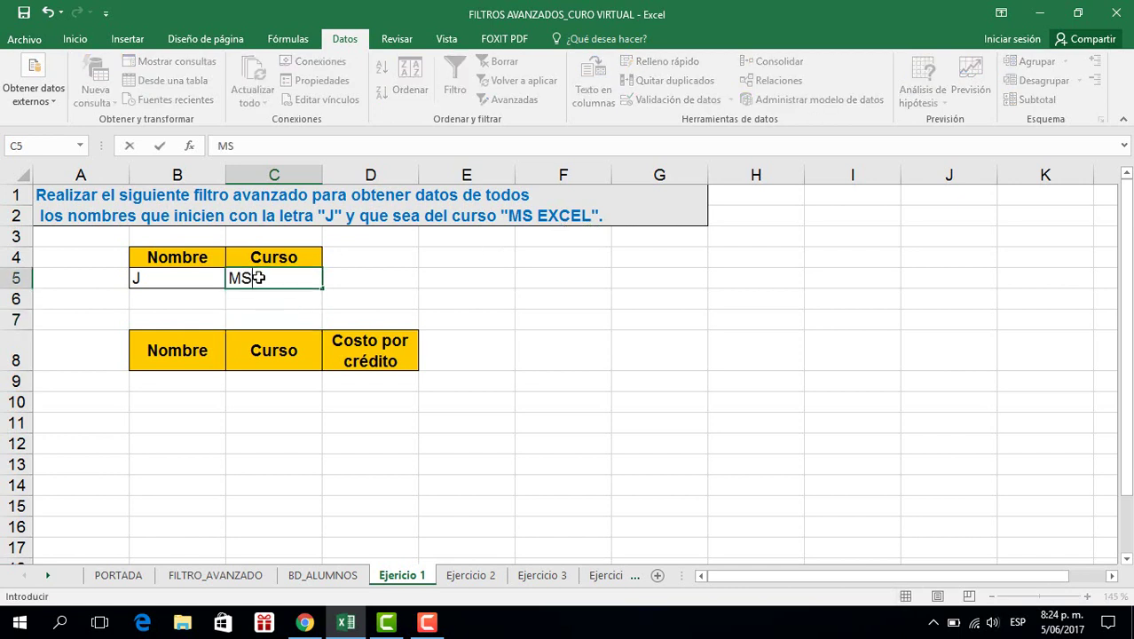
text( EXCEL)
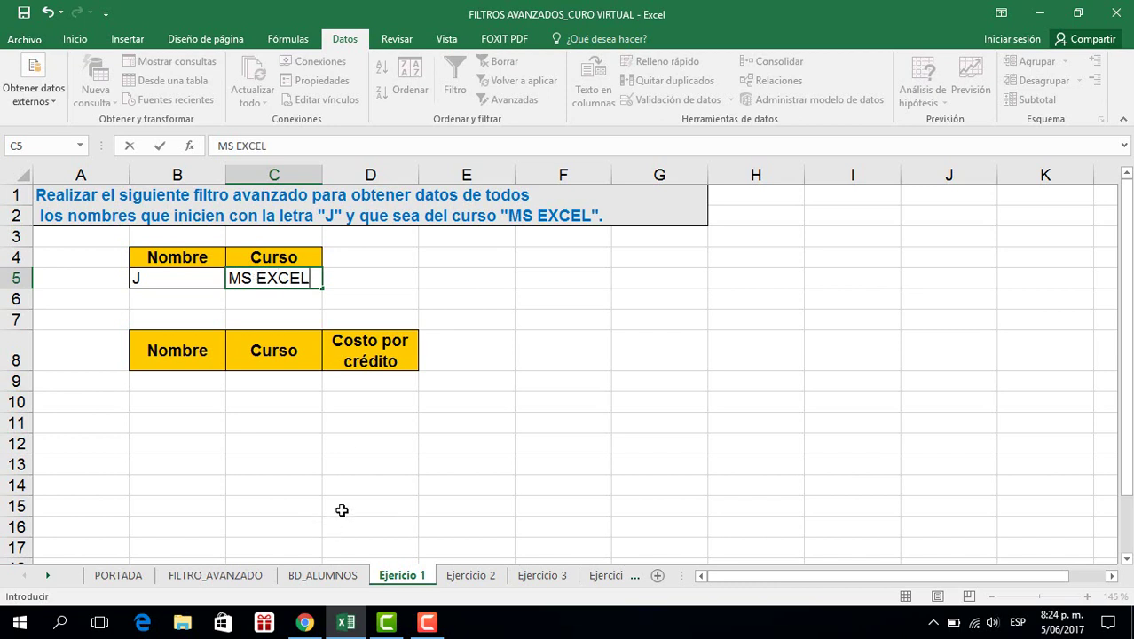
click(342, 508)
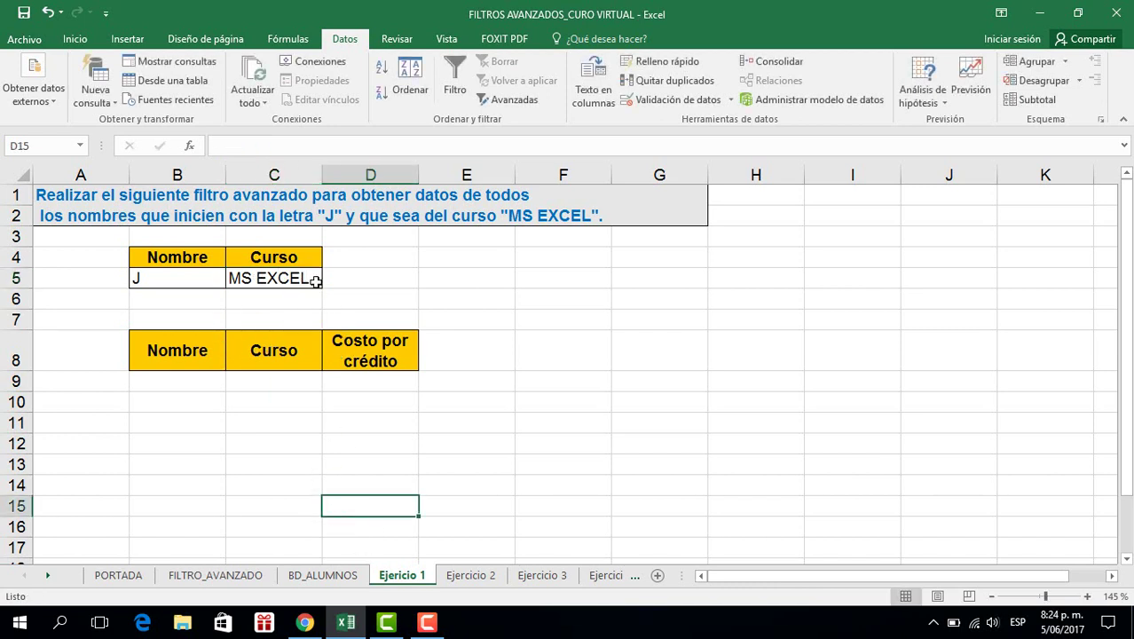
Start an advanced filter on the exercise sheet and set its action to copy the results to another location
drag(199, 350, 386, 359)
drag(164, 354, 346, 357)
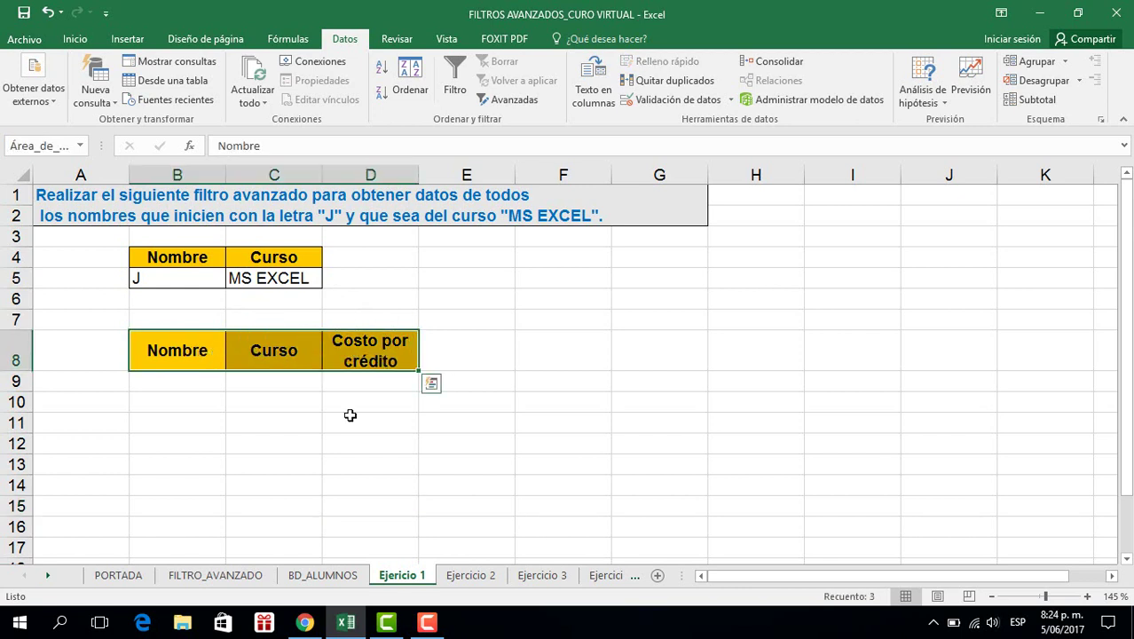
click(273, 401)
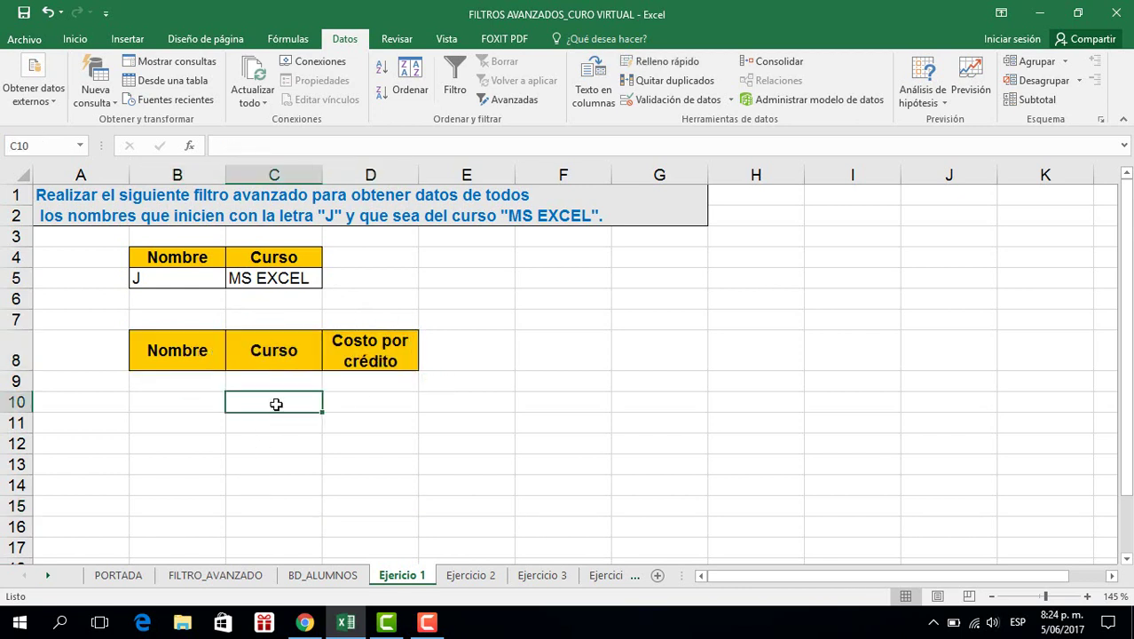
click(492, 297)
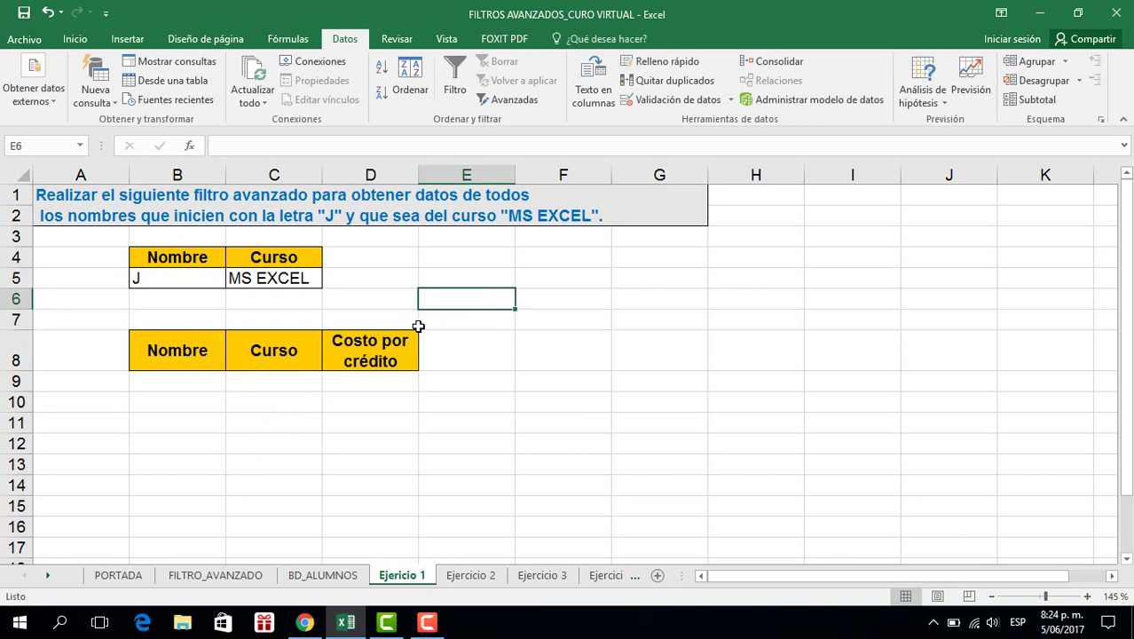
click(512, 104)
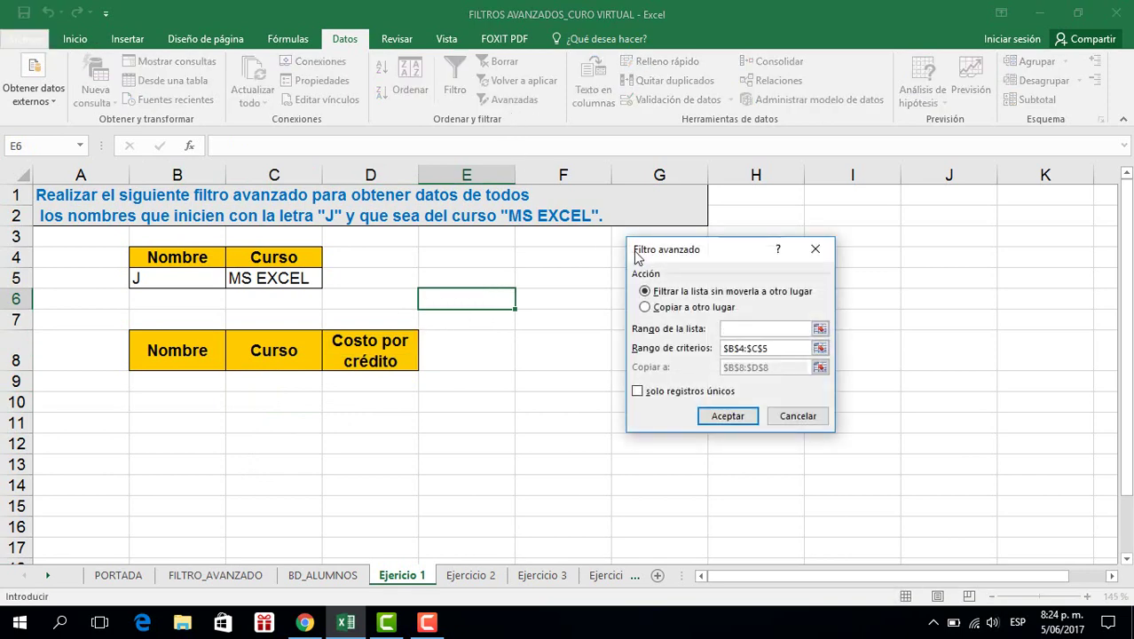
drag(669, 253, 511, 258)
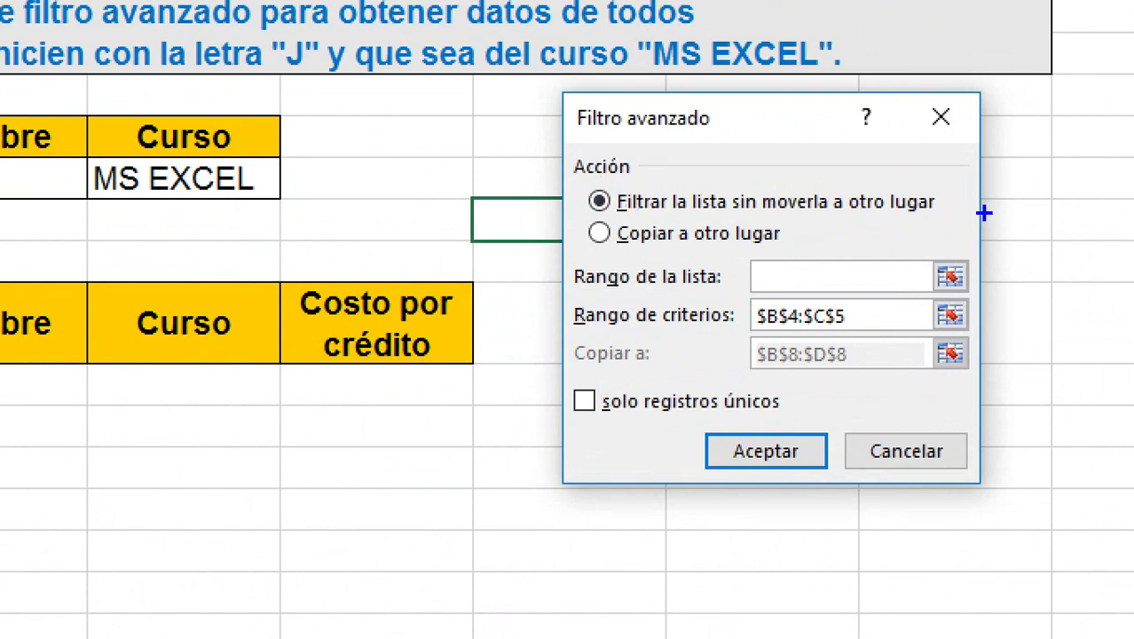
drag(574, 214, 793, 258)
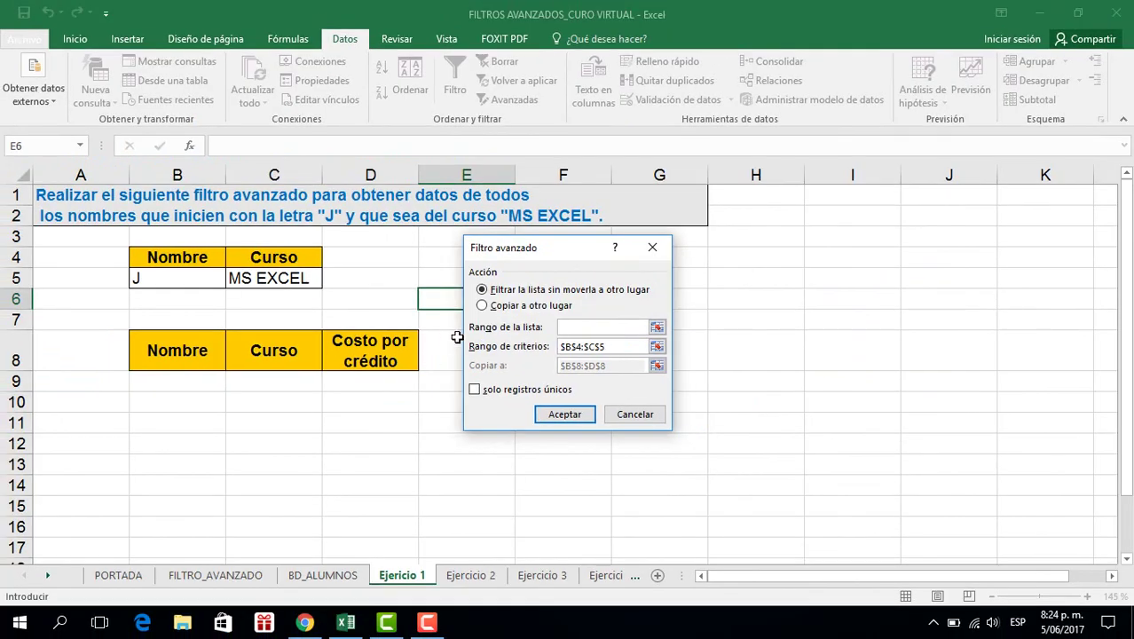
click(599, 232)
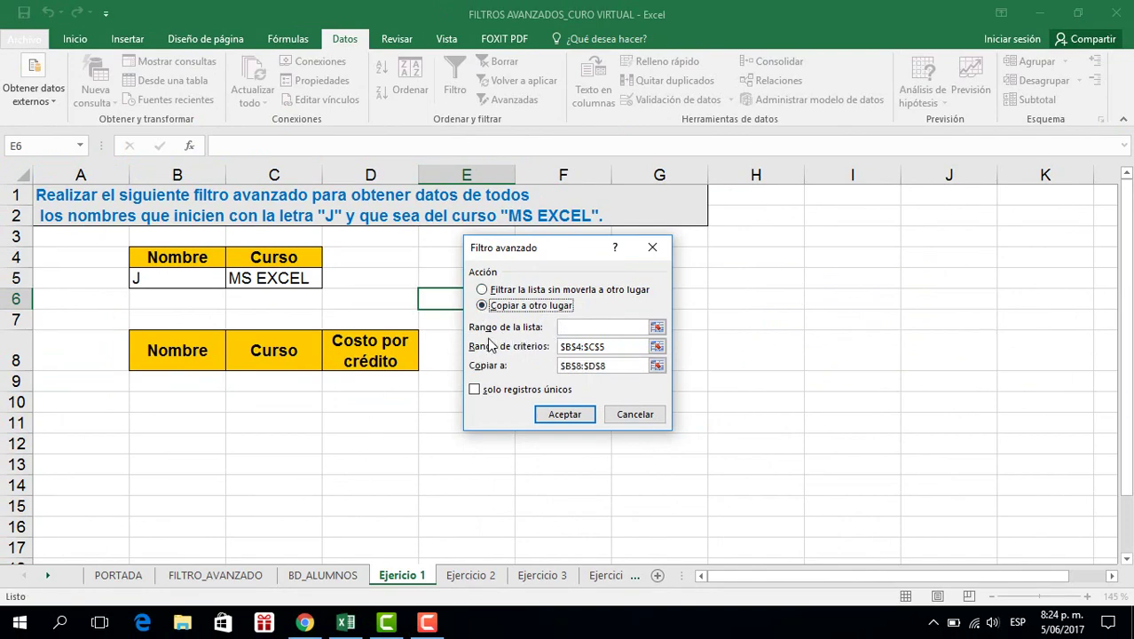
Set the advanced filter's list range to the named range BDATOS2
key(ctrl+1)
click(559, 355)
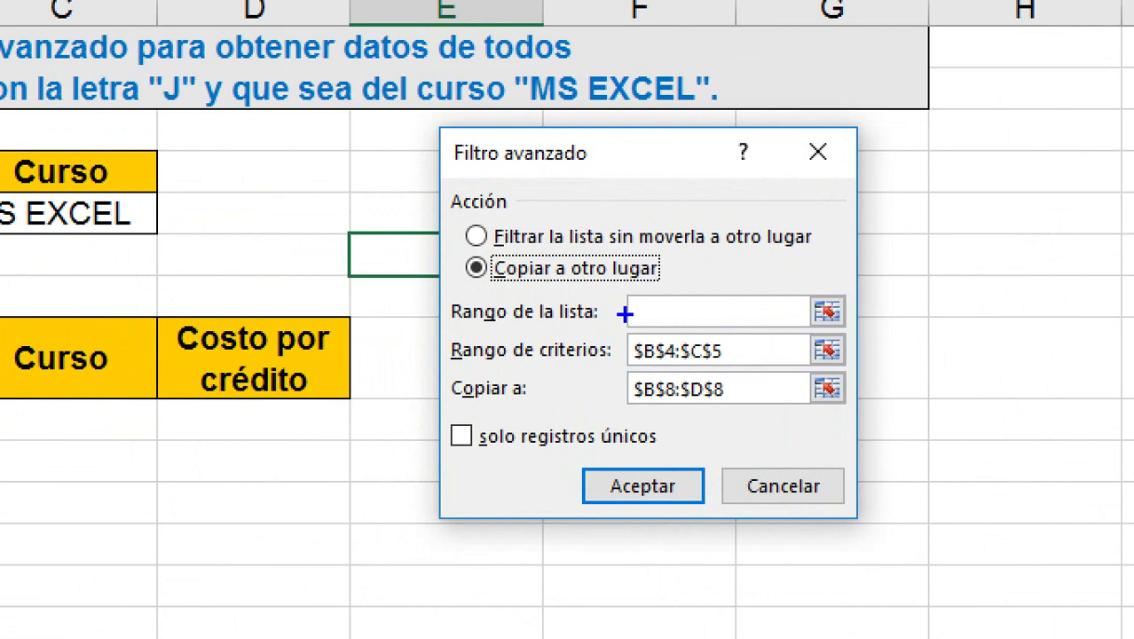
drag(627, 315, 604, 317)
mouse_move(666, 302)
mouse_down()
mouse_move(660, 326)
mouse_move(695, 278)
mouse_up()
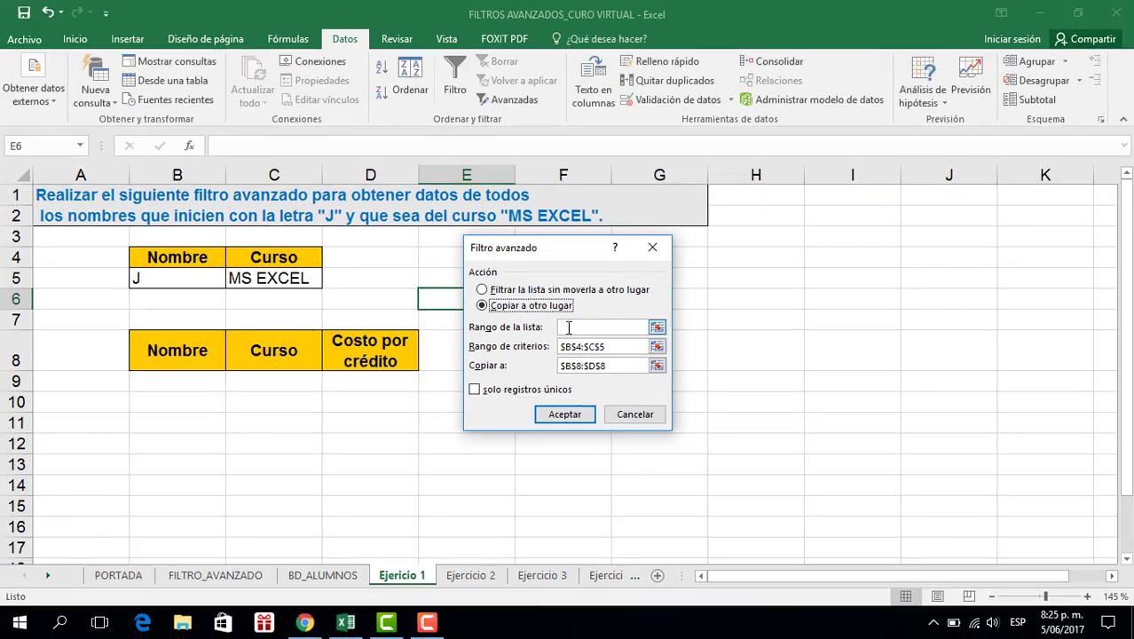
click(648, 310)
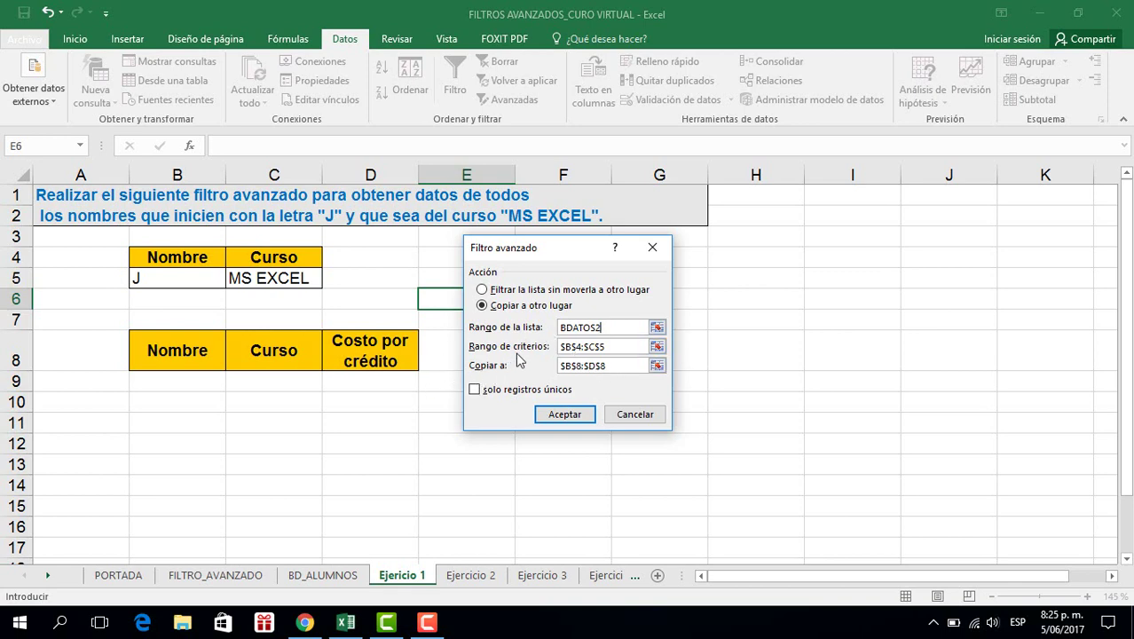
Clear the advanced filter's criteria range and select the Nombre and Curso criteria block B4:C5 for it
click(594, 350)
drag(624, 350, 532, 350)
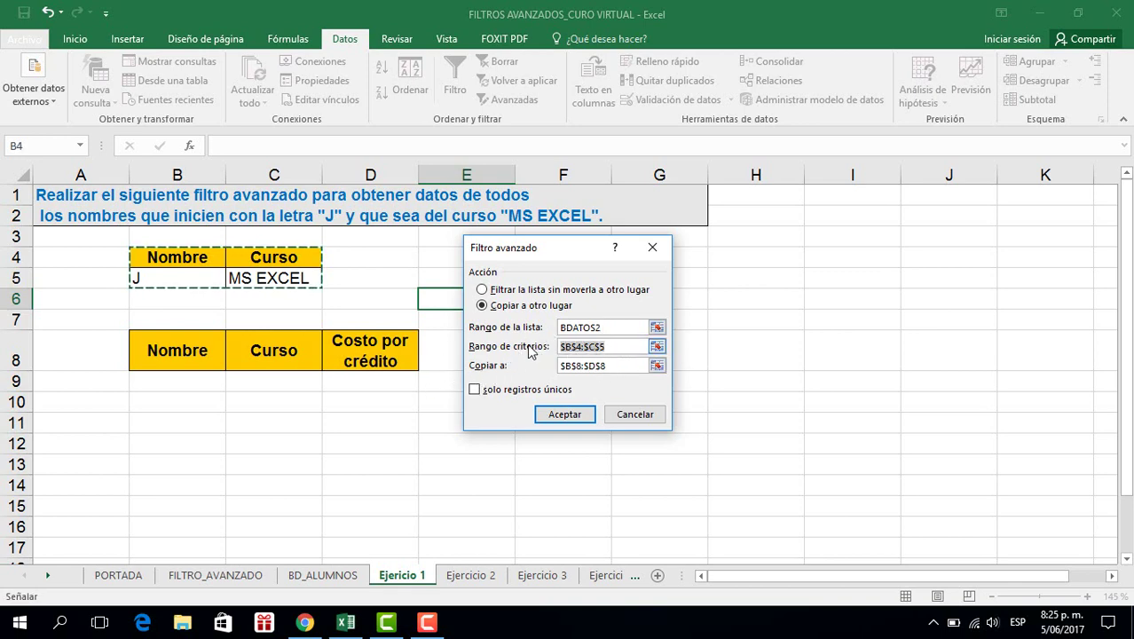
key(BackSpace)
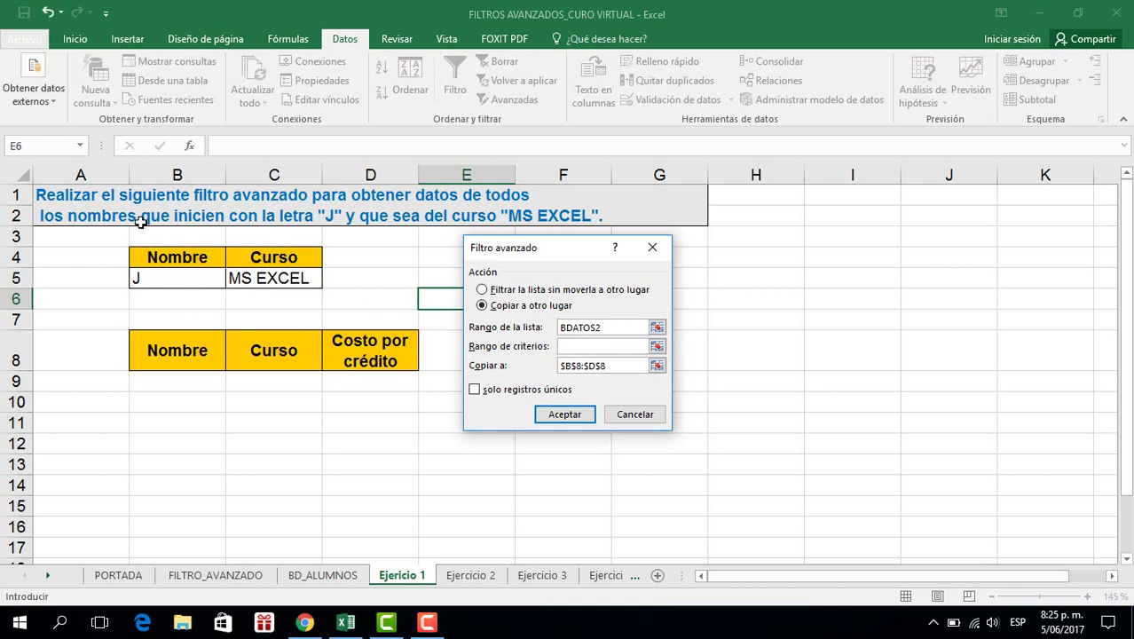
drag(165, 259, 266, 277)
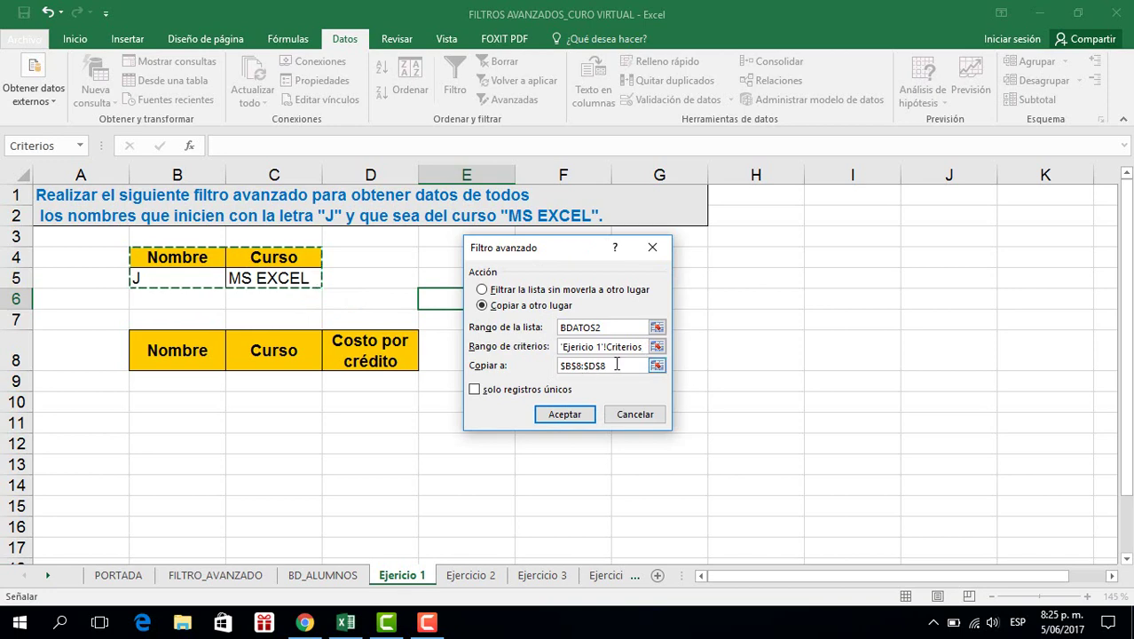
Set the copy destination to the output headers B8:D8 and run the advanced filter
drag(617, 365, 536, 365)
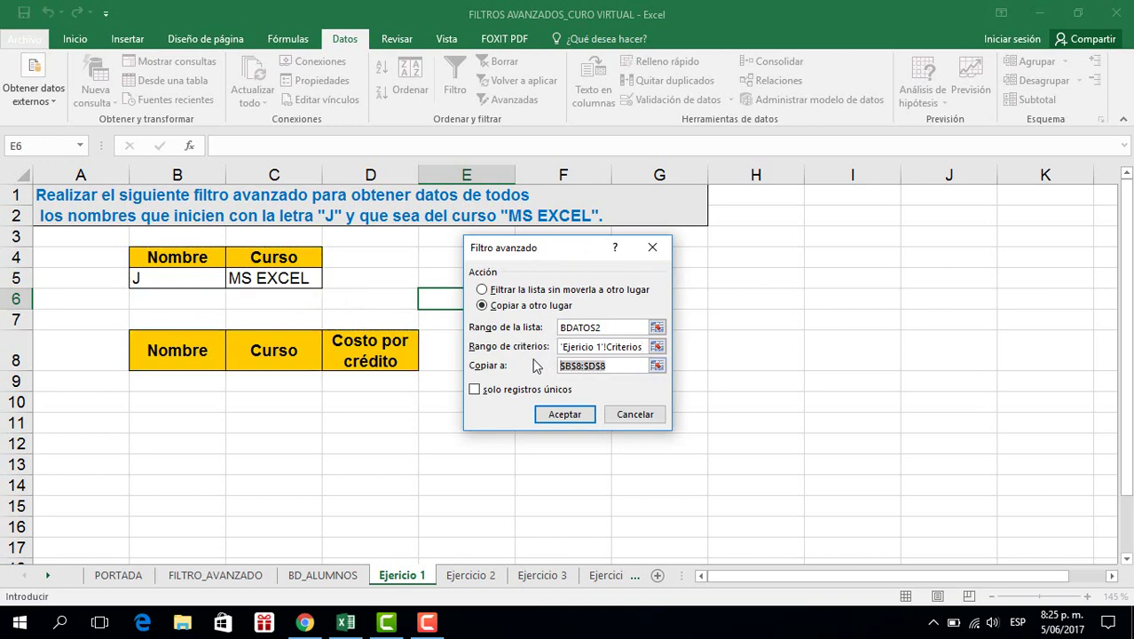
key(BackSpace)
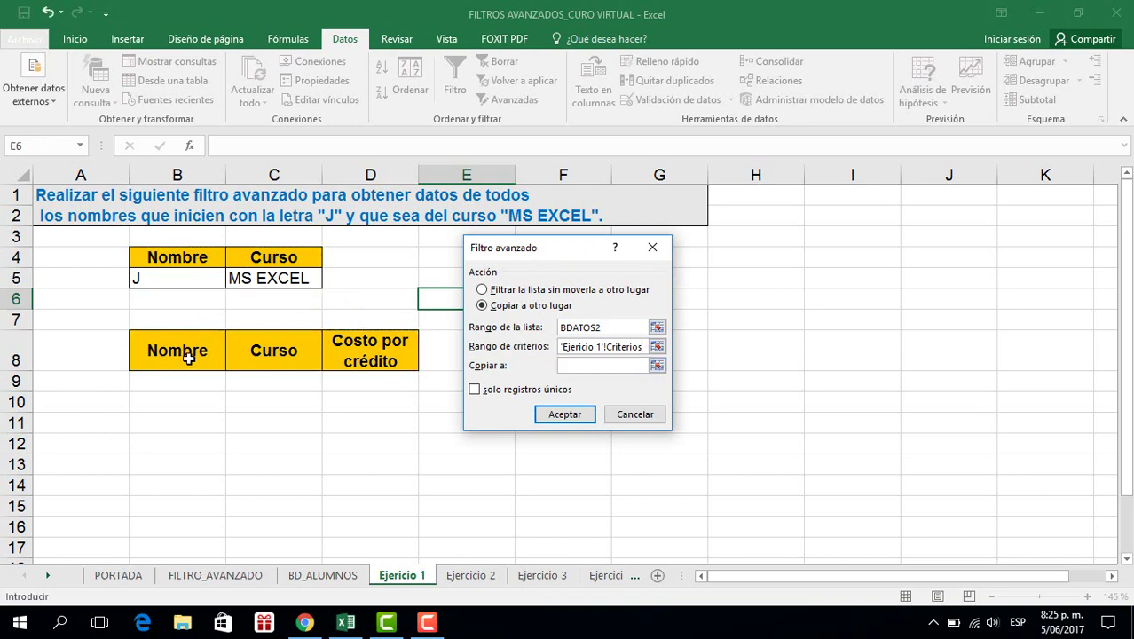
drag(188, 356, 322, 347)
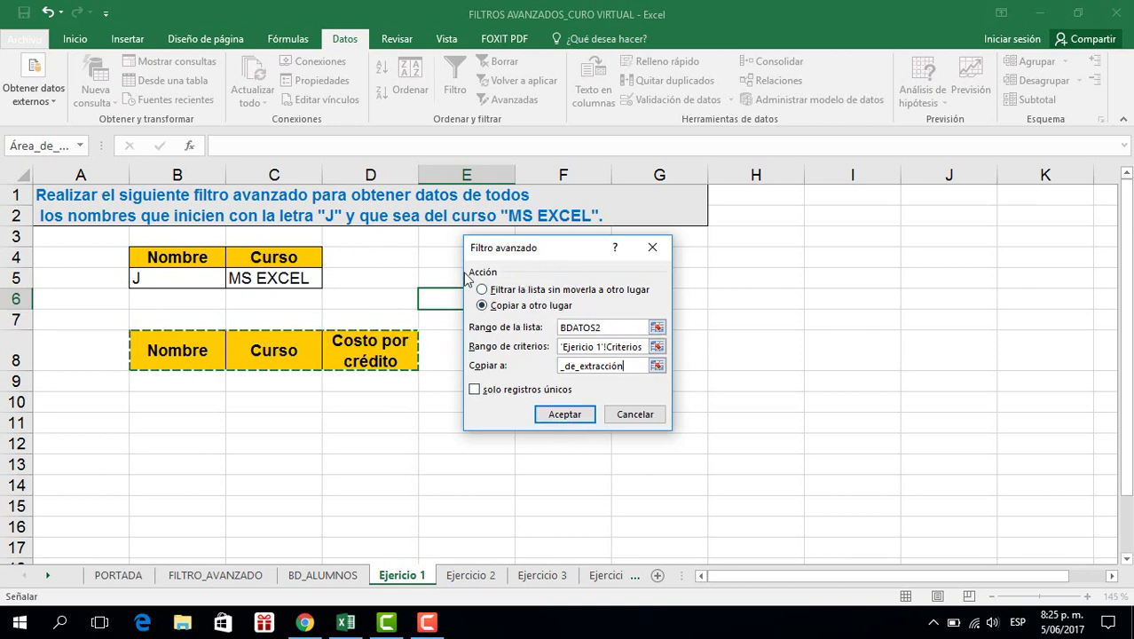
click(563, 414)
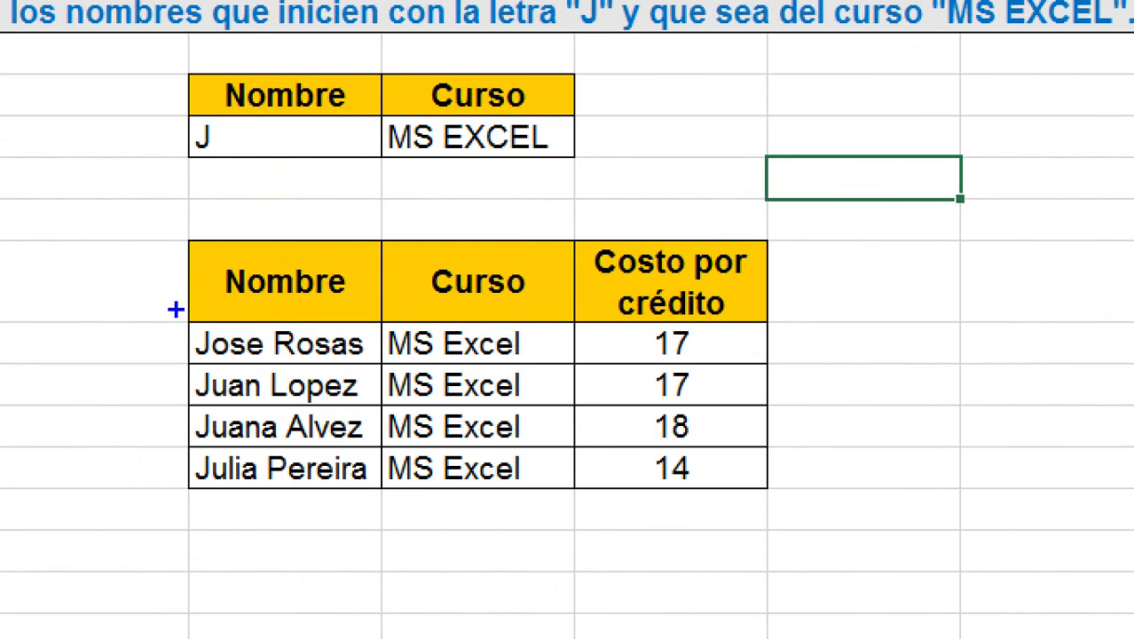
mouse_move(129, 365)
mouse_down()
mouse_move(129, 427)
mouse_move(215, 499)
mouse_up()
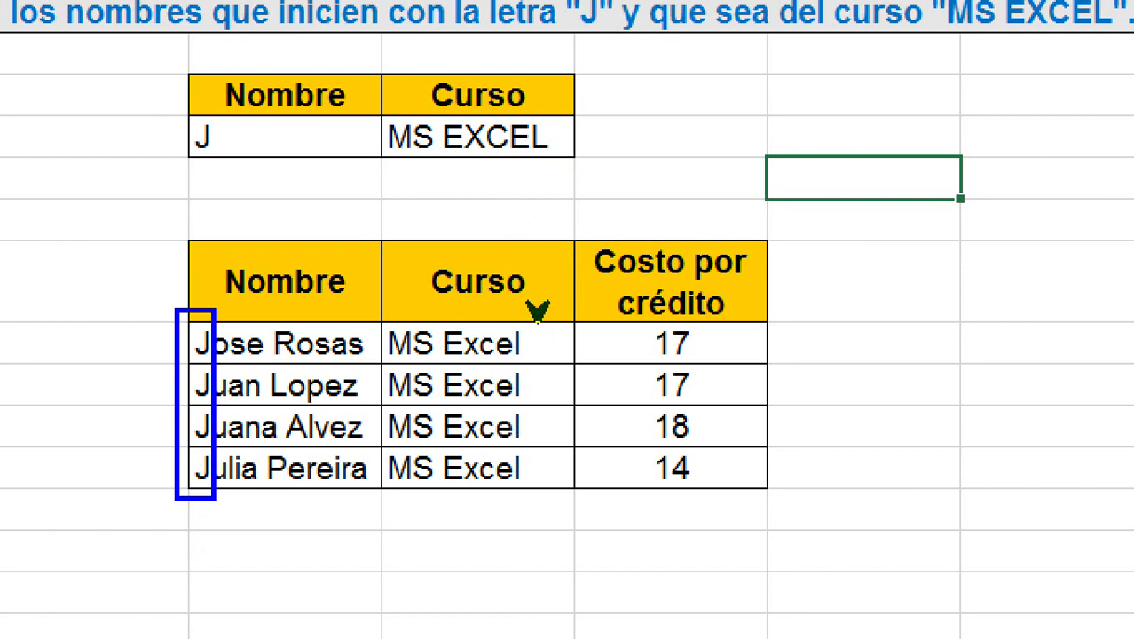
drag(537, 312, 537, 163)
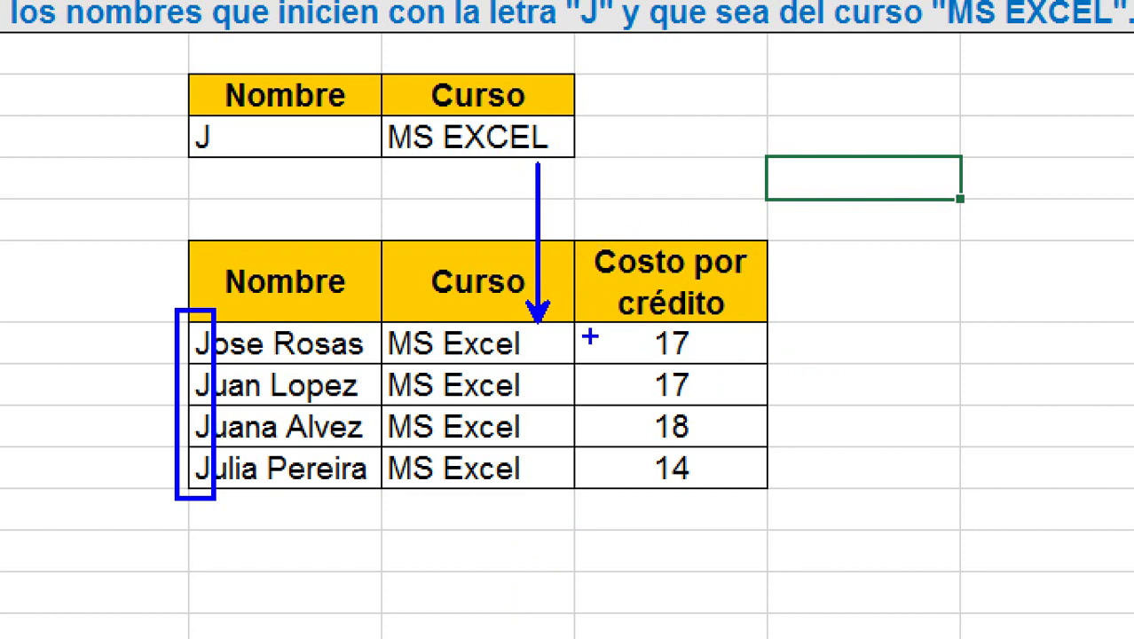
drag(750, 339, 778, 332)
drag(760, 408, 772, 389)
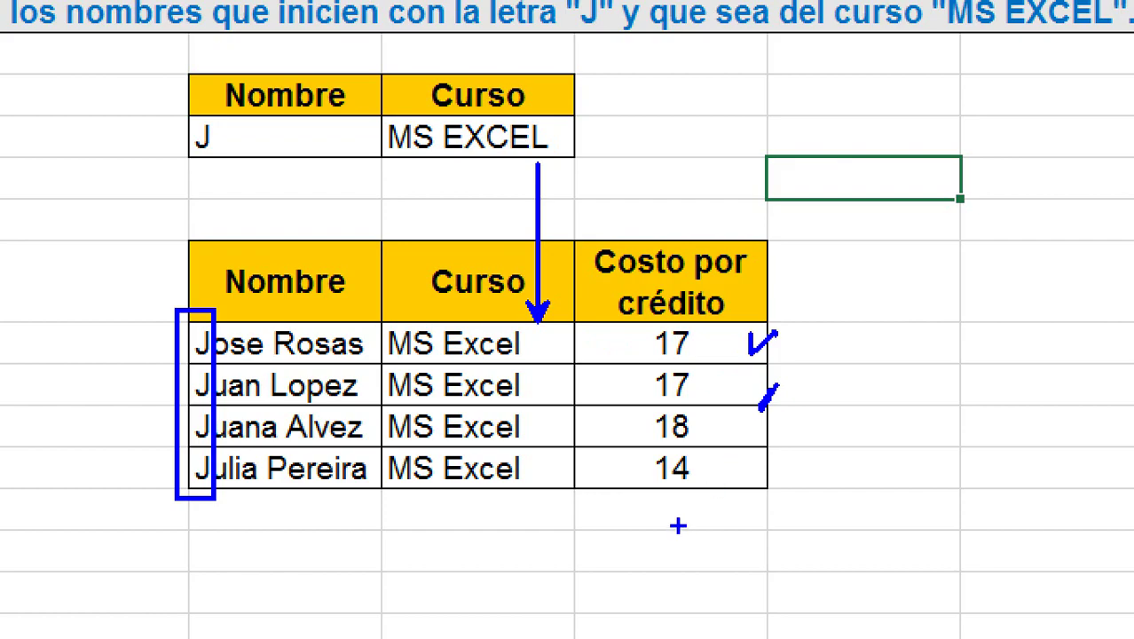
key(Escape)
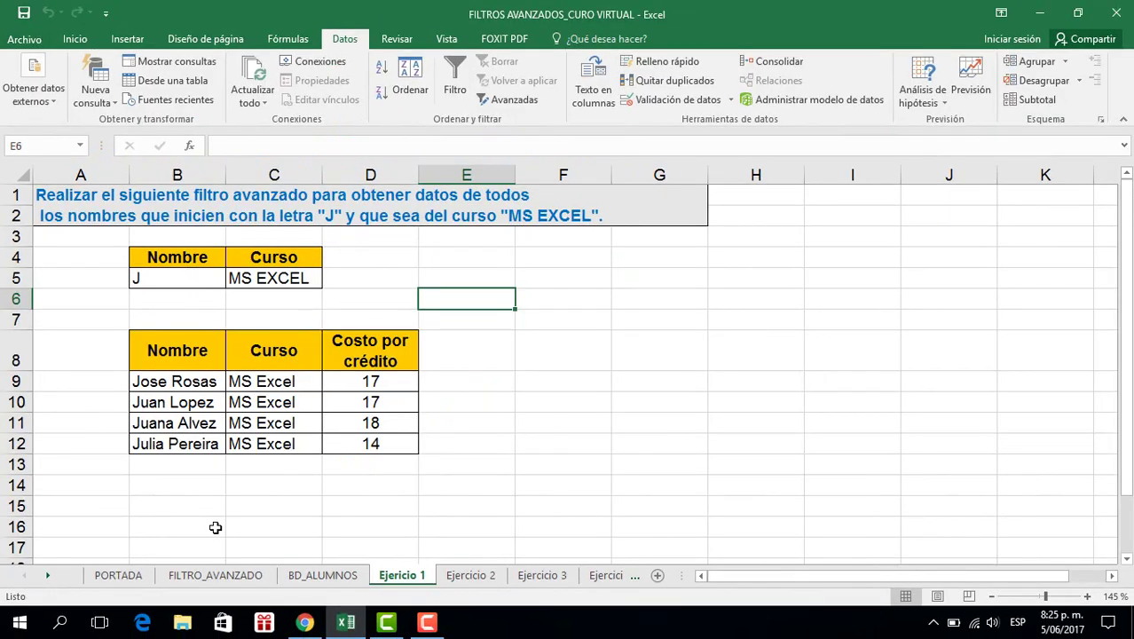
On the Ejercicio 2 sheet, enter WINDOWS SERVER as the Curso criterion in B5 and widen column B to fit it
click(470, 575)
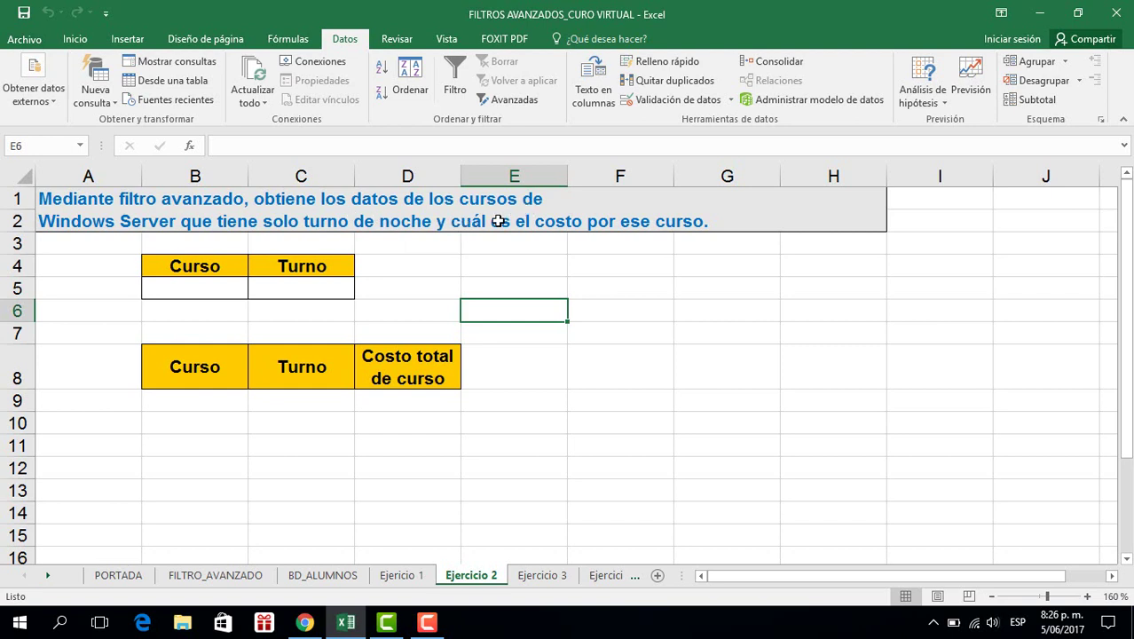
click(204, 289)
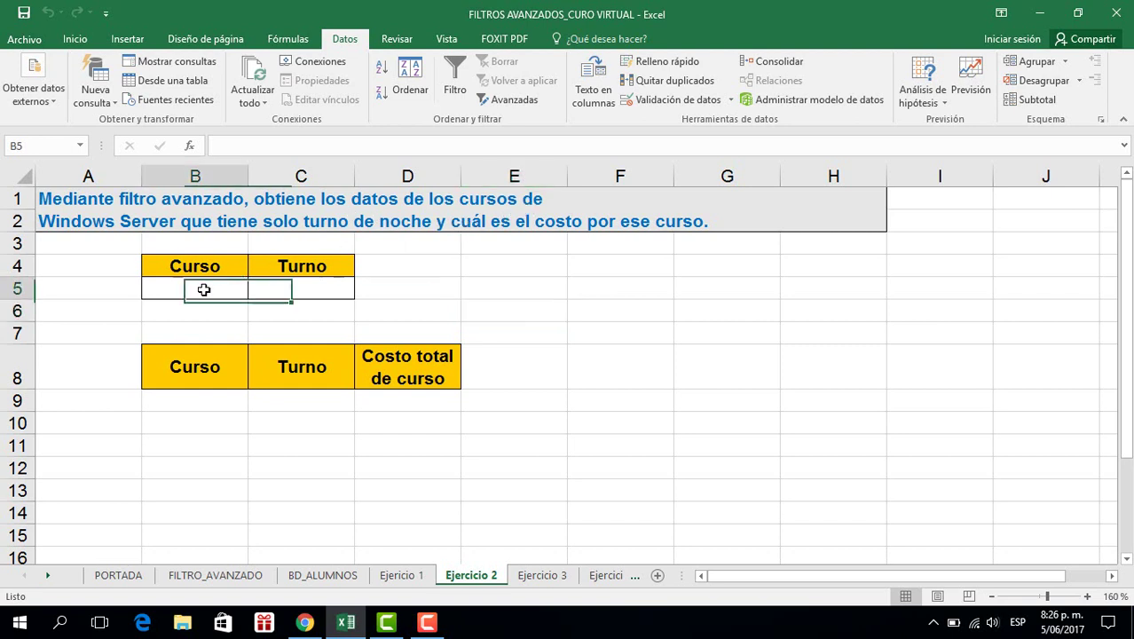
text(W)
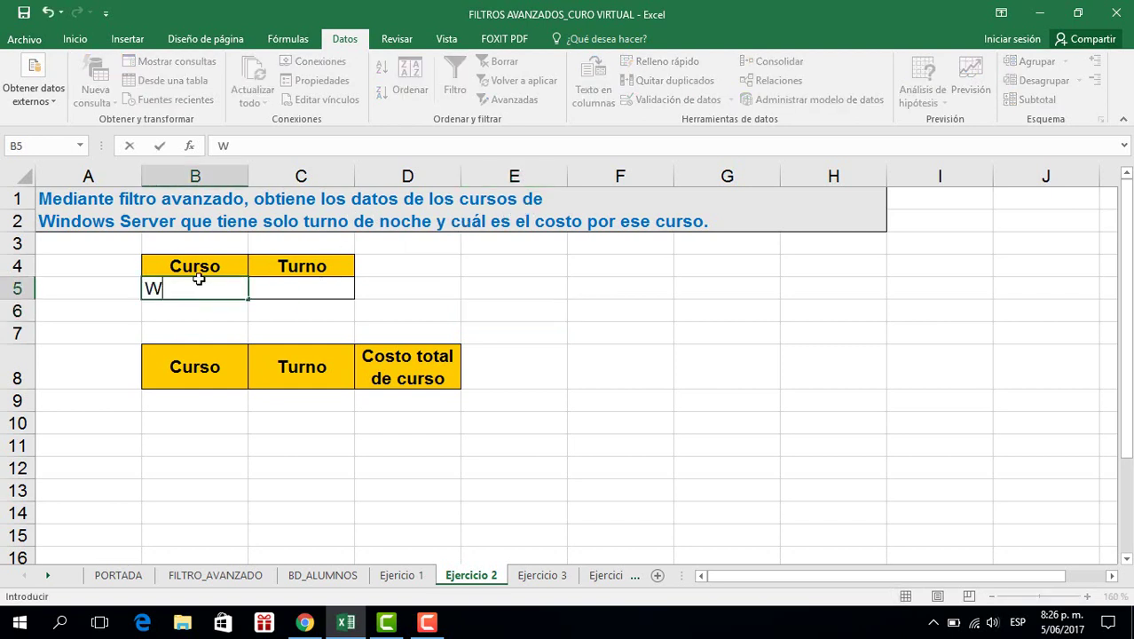
text(INDOWA)
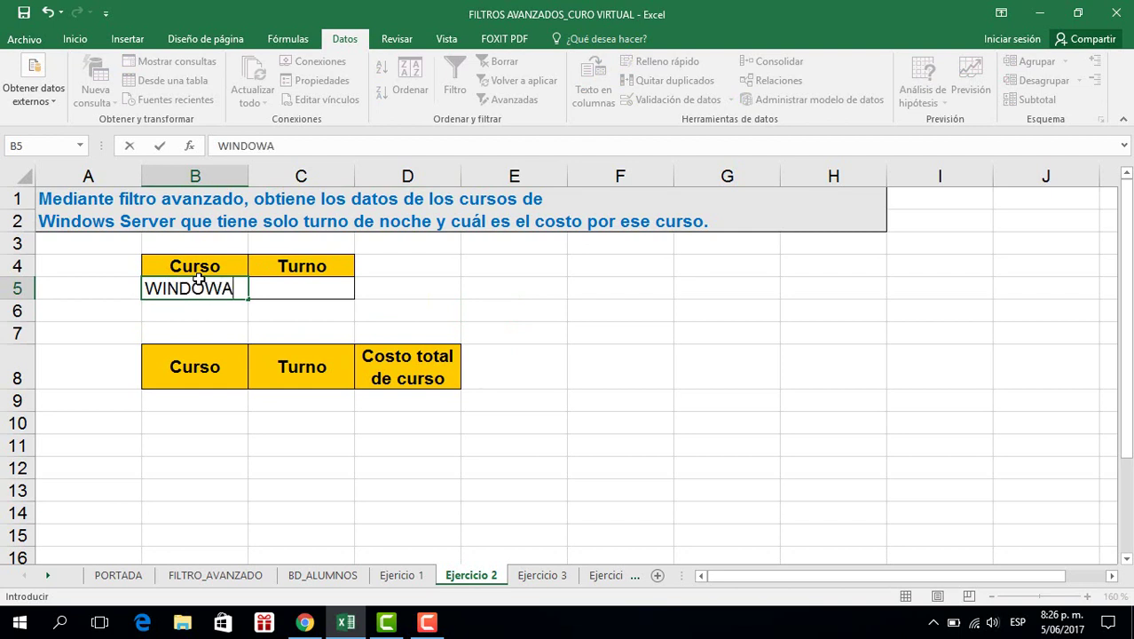
key(BackSpace)
text(S SERV)
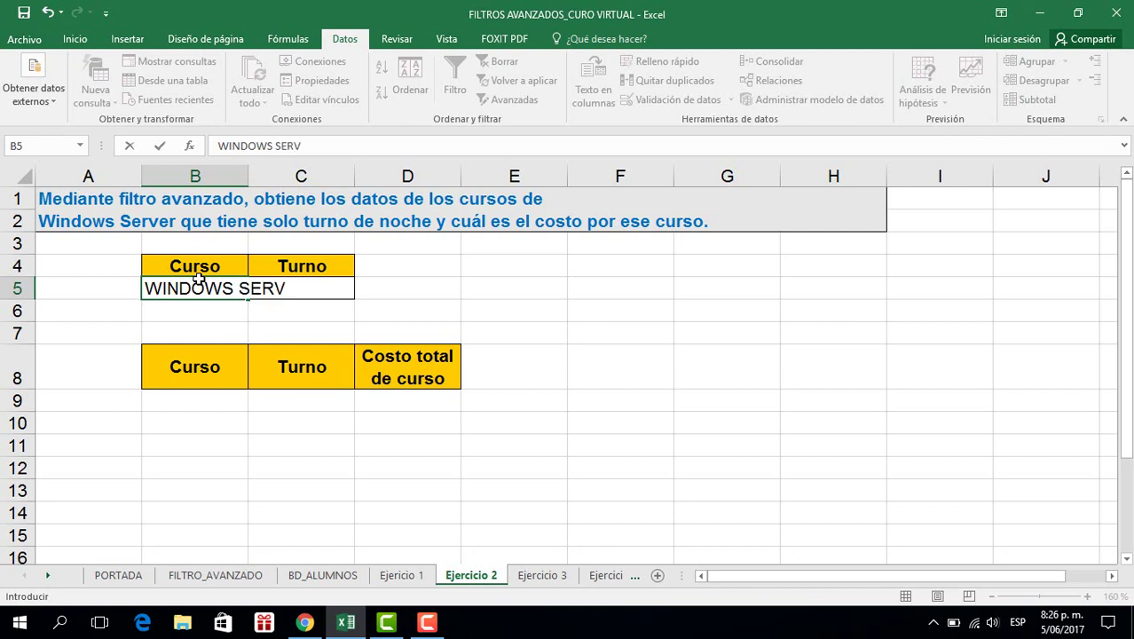
text(ER)
drag(295, 488, 294, 467)
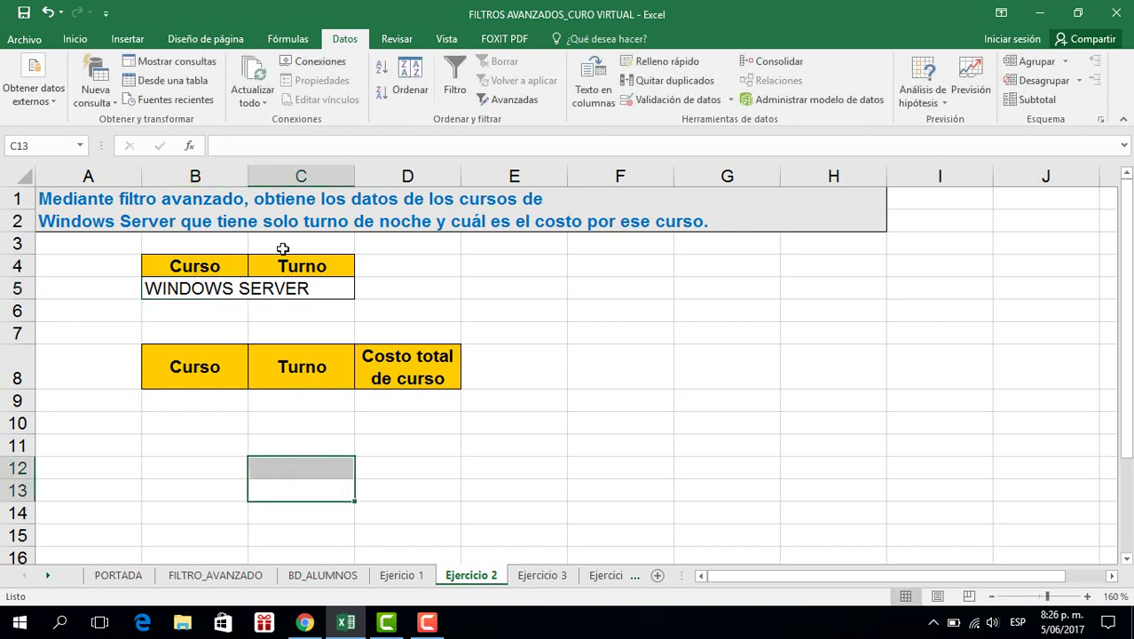
drag(249, 175, 311, 178)
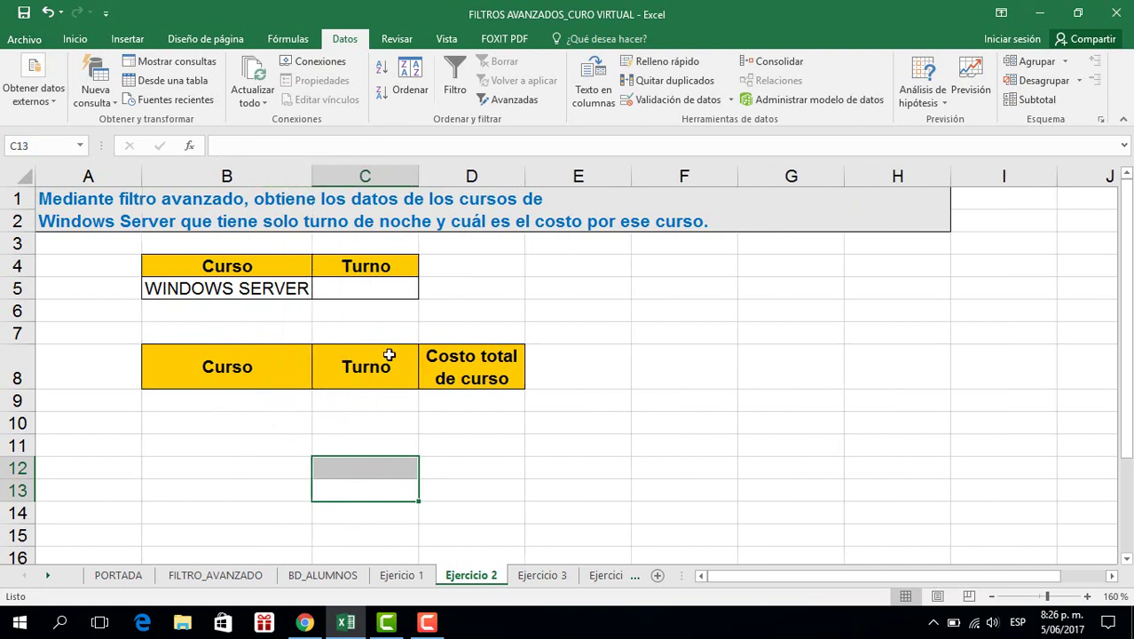
drag(312, 170, 330, 177)
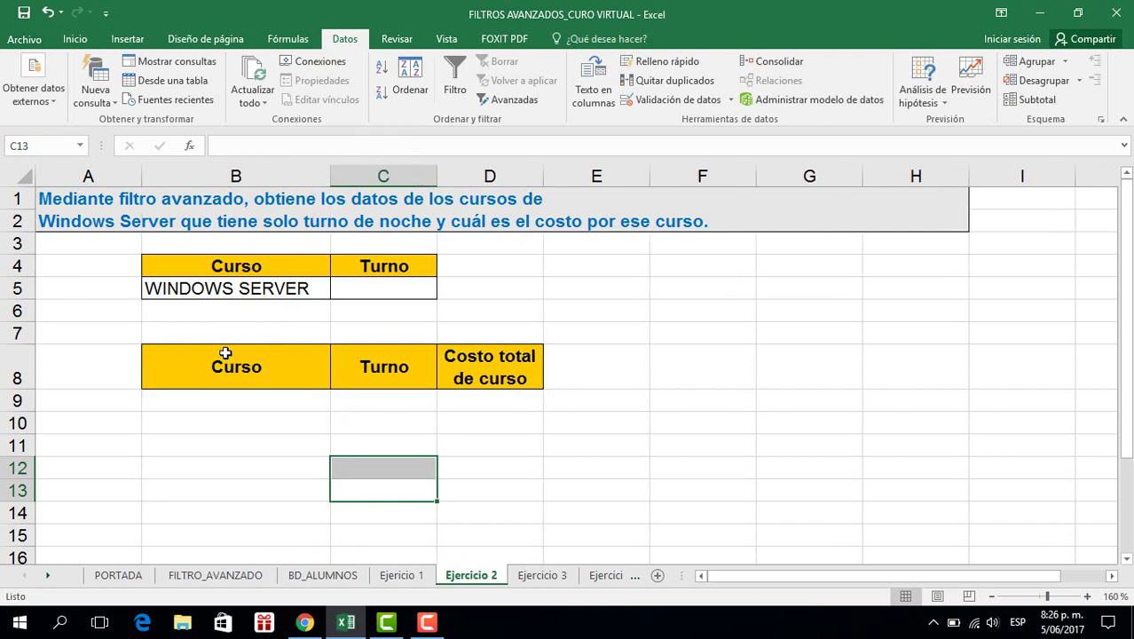
Enter NOCHE as the Turno criterion in C5
click(370, 291)
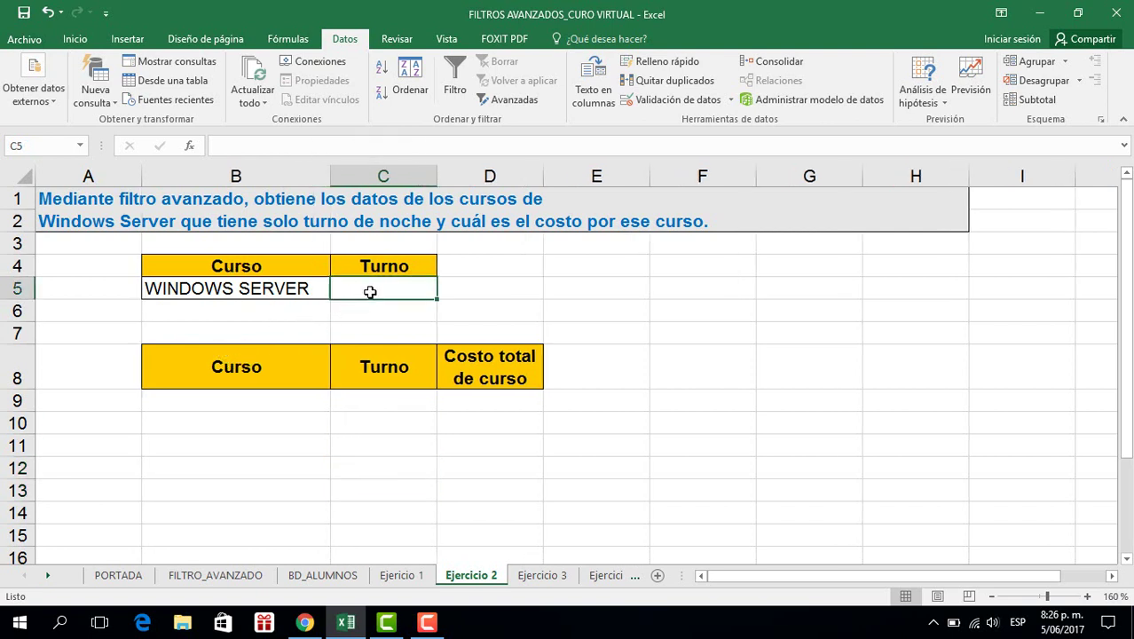
text(N)
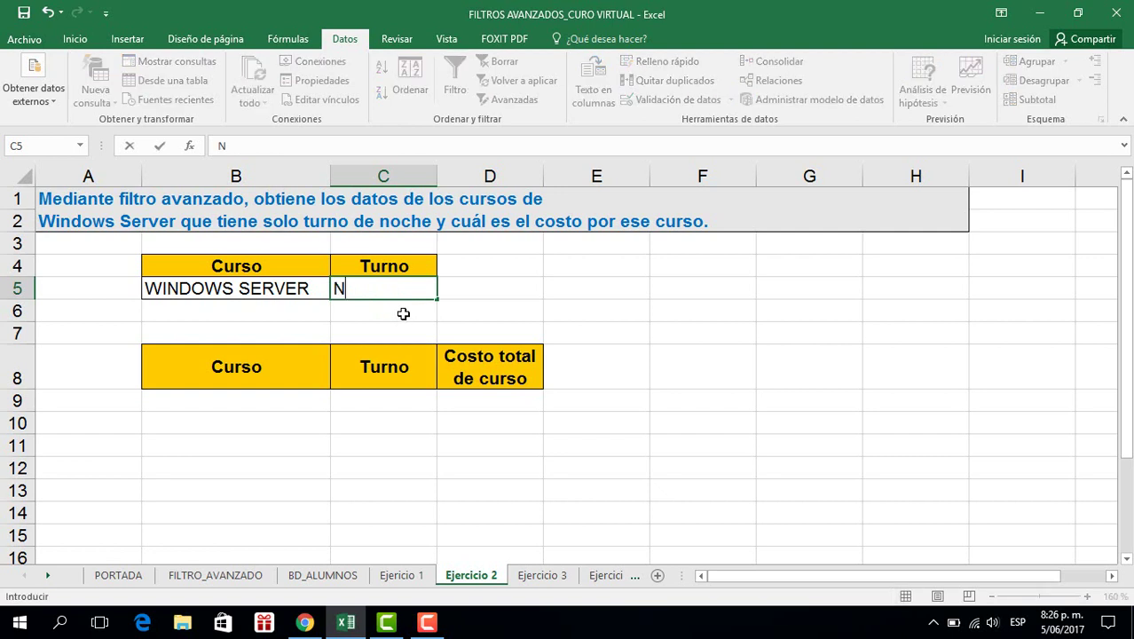
text(OCHE)
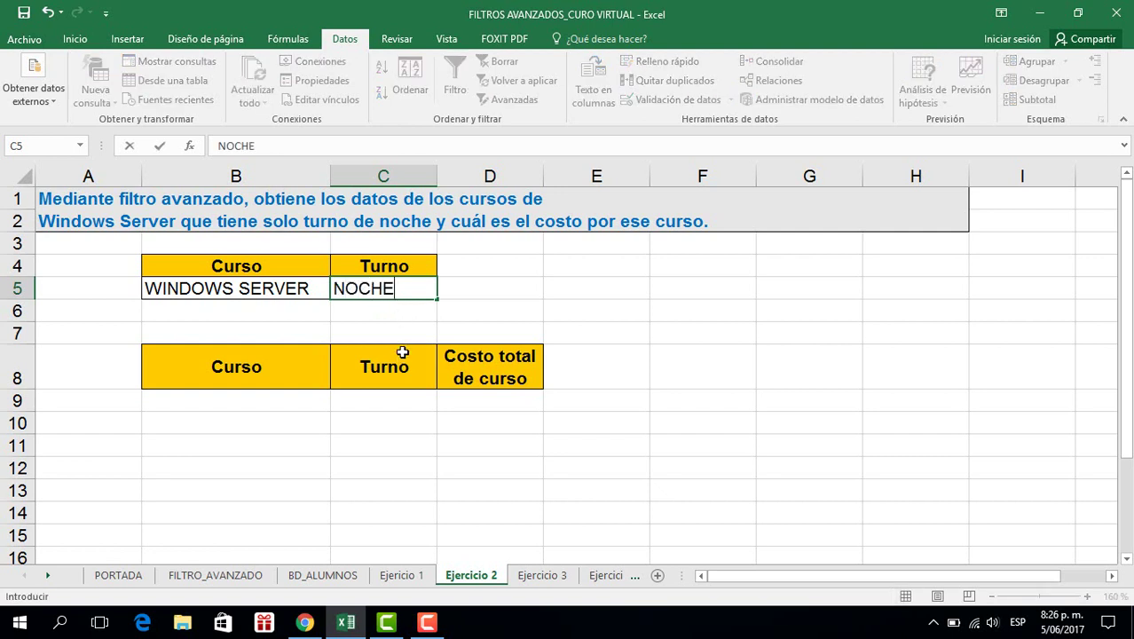
click(400, 335)
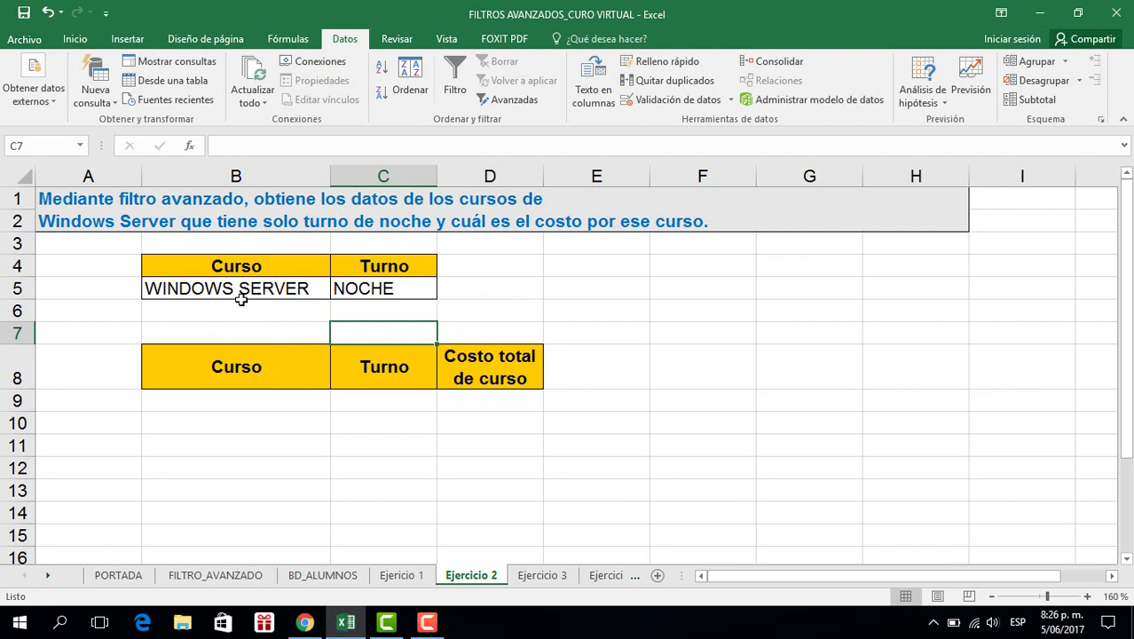
drag(242, 291, 416, 285)
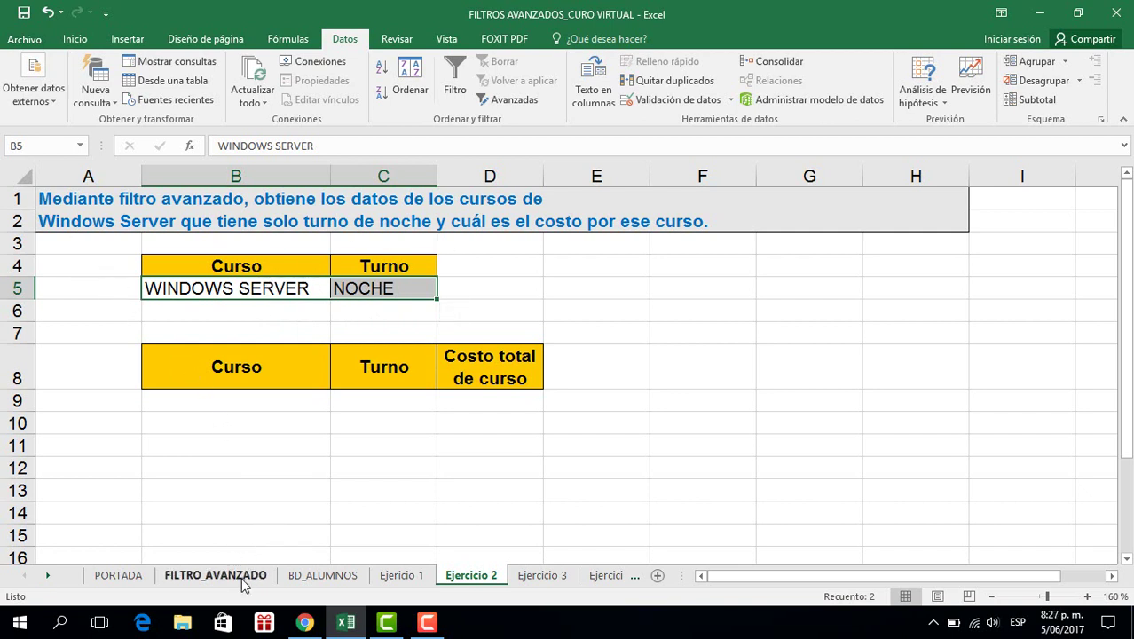
click(303, 577)
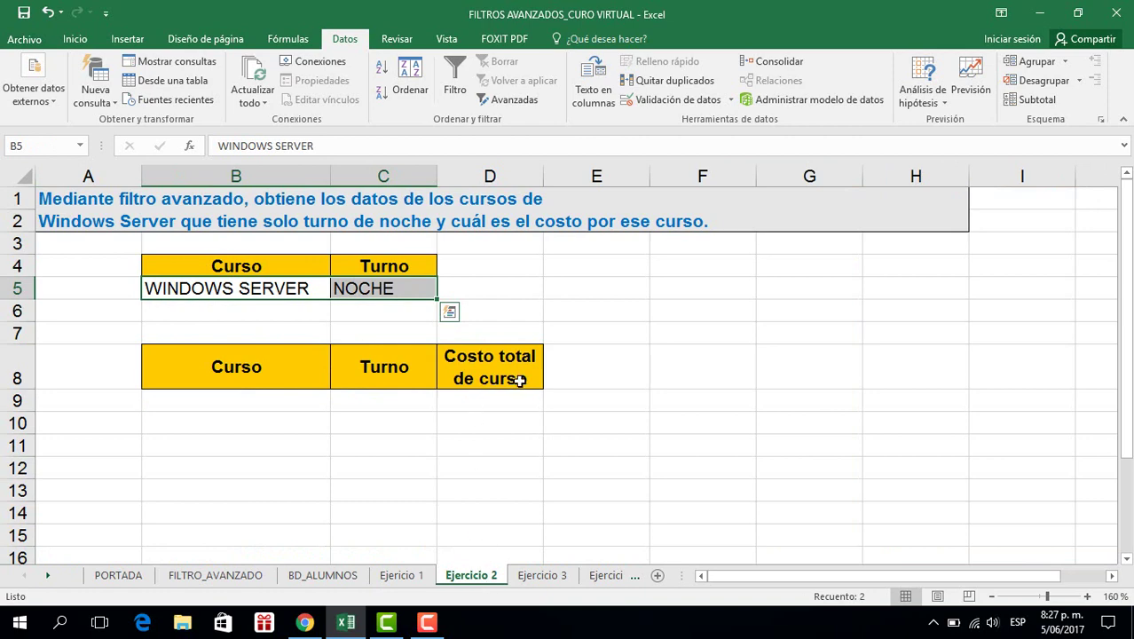
Start an advanced filter on Ejercicio 2 that copies to another location, with the BDATOS2 table on BD_ALUMNOS as the list range
click(626, 262)
click(515, 100)
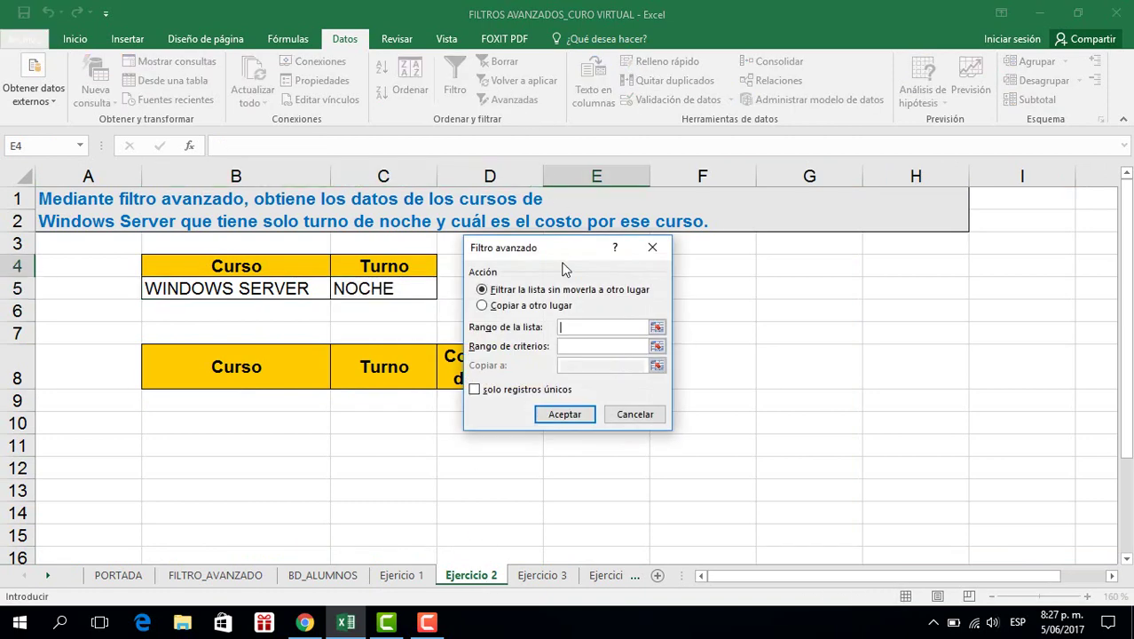
click(513, 307)
click(584, 328)
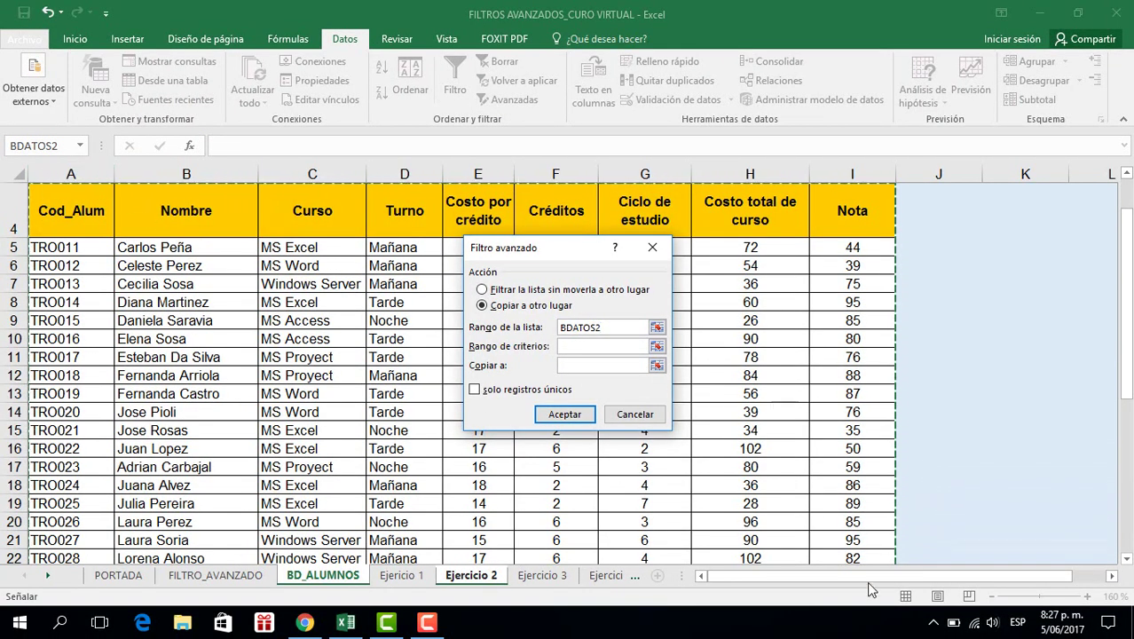
Set the criteria range to B4:C5 and the copy destination to headers B8:D8 on Ejercicio 2, and run the filter
click(600, 348)
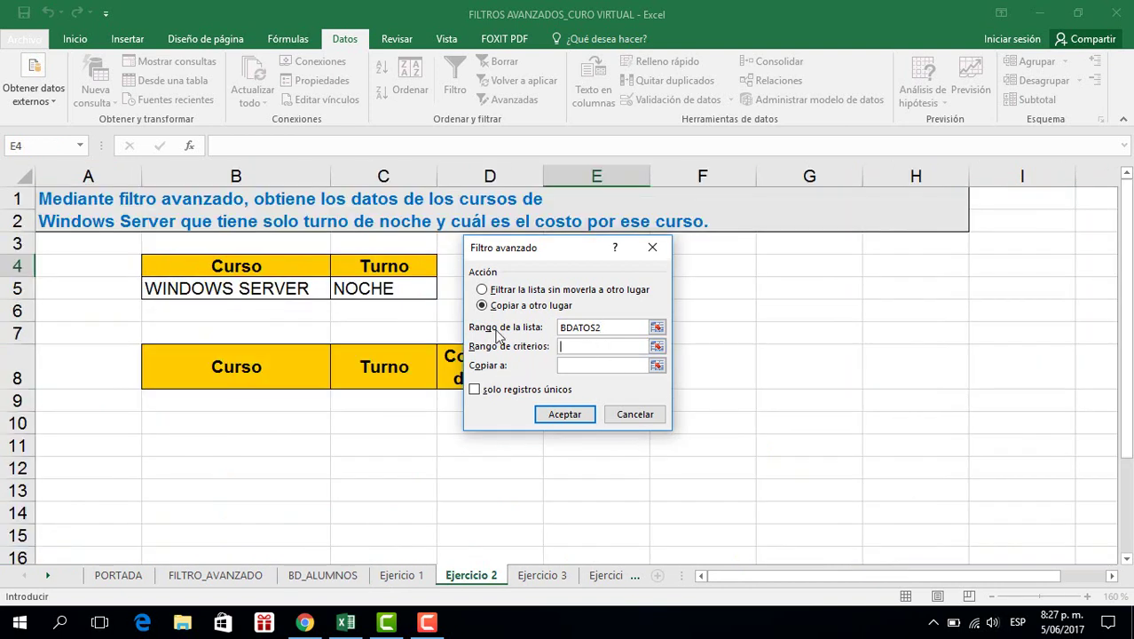
drag(232, 266, 396, 284)
click(572, 367)
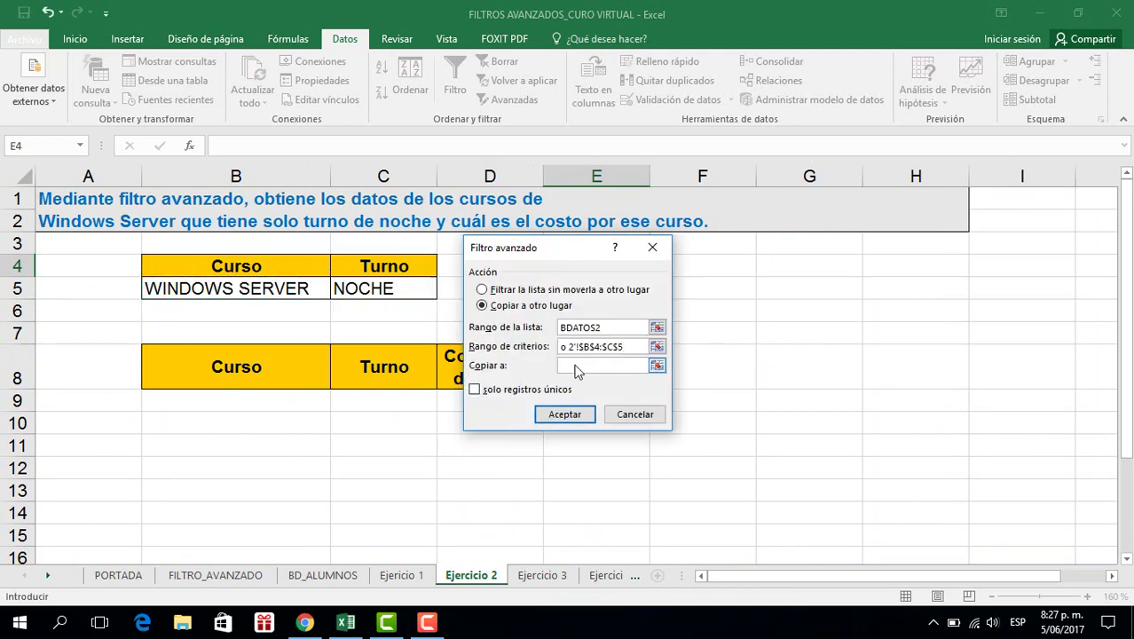
drag(541, 250, 608, 256)
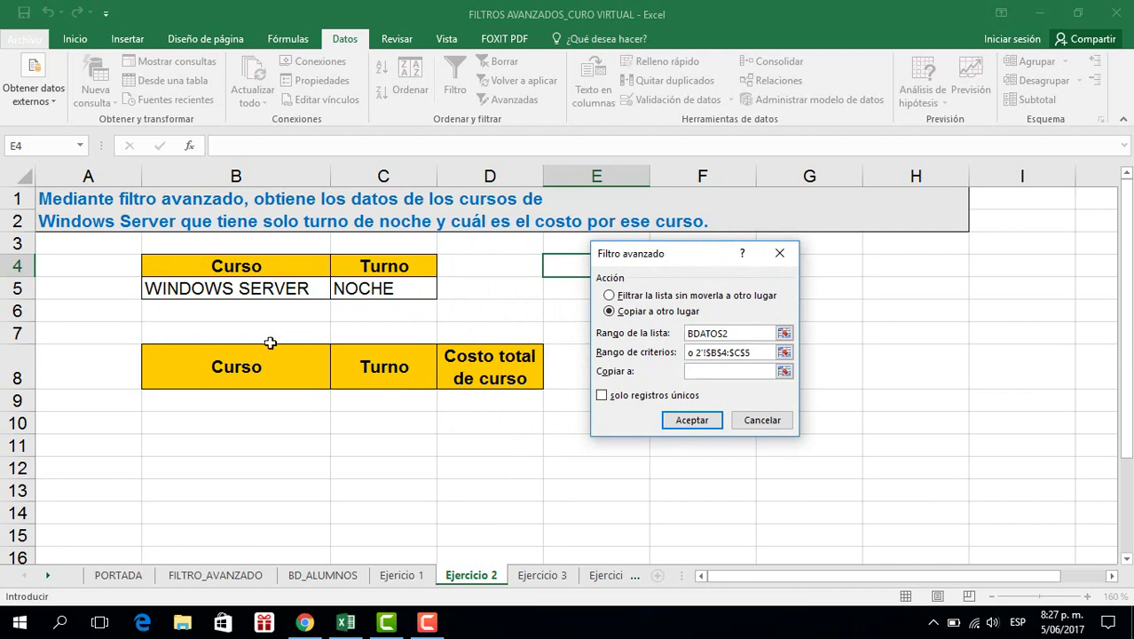
drag(253, 359, 519, 376)
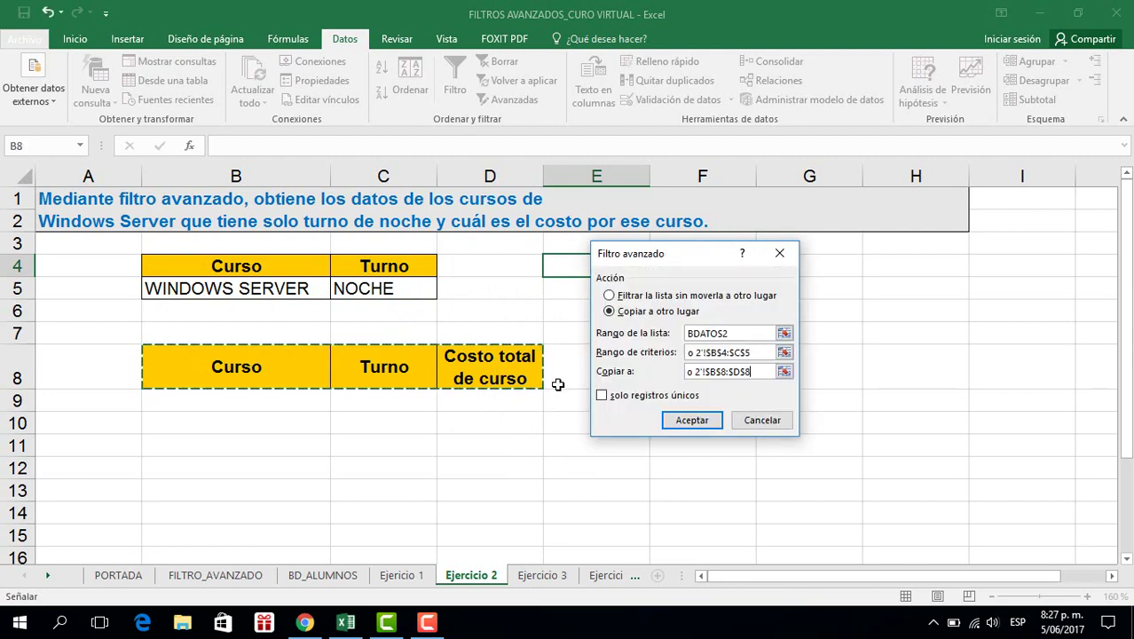
click(686, 421)
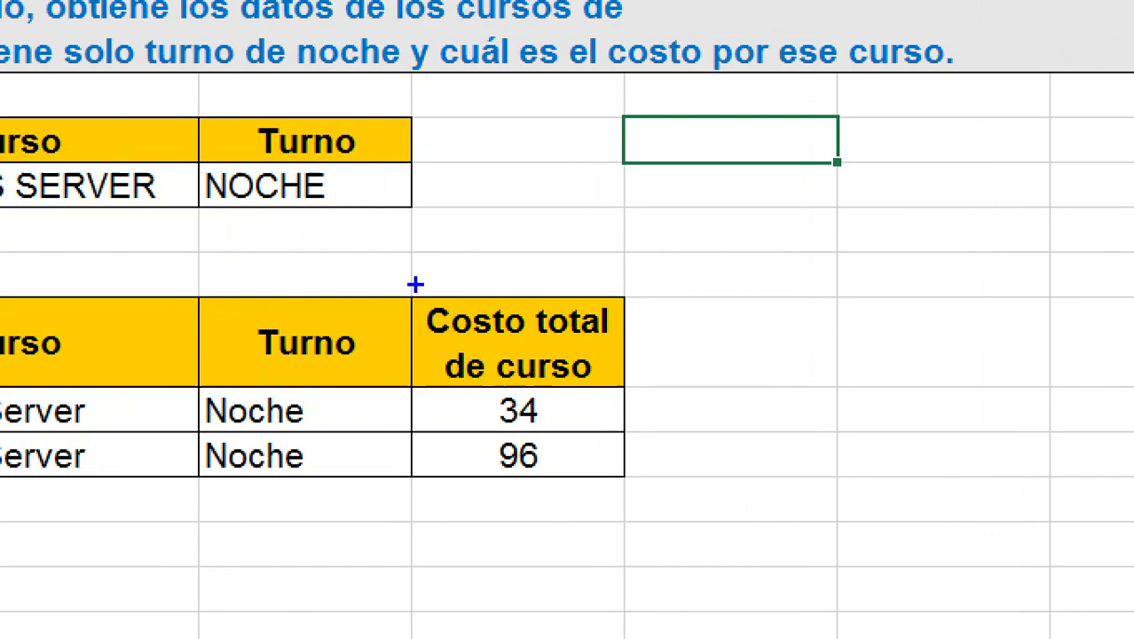
drag(436, 338, 552, 398)
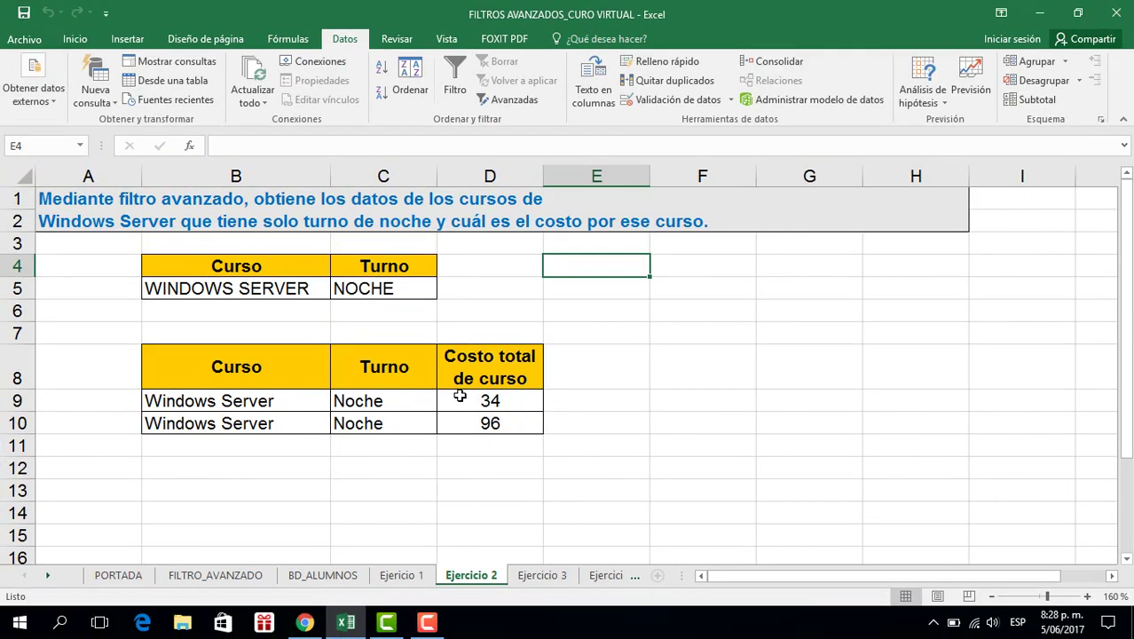
Open the Ejercicio 3 sheet and read its task statement about the study cycles to extract
click(539, 575)
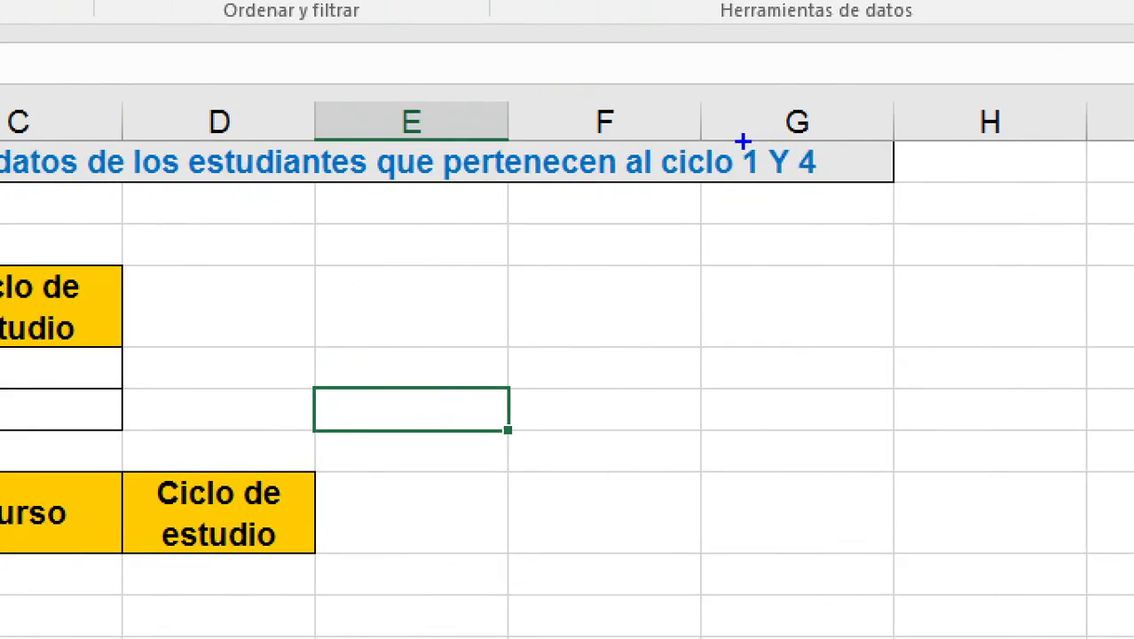
drag(742, 141, 823, 191)
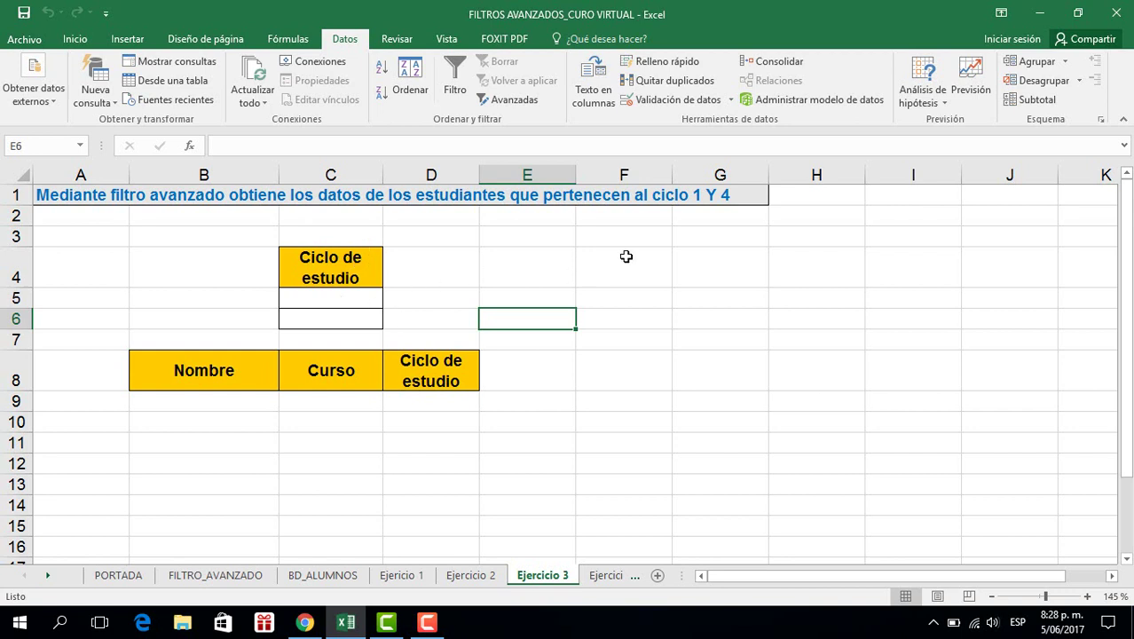
Enter 1 in C5 and 4 in C6 as the Ciclo de estudio criteria on Ejercicio 3
click(708, 196)
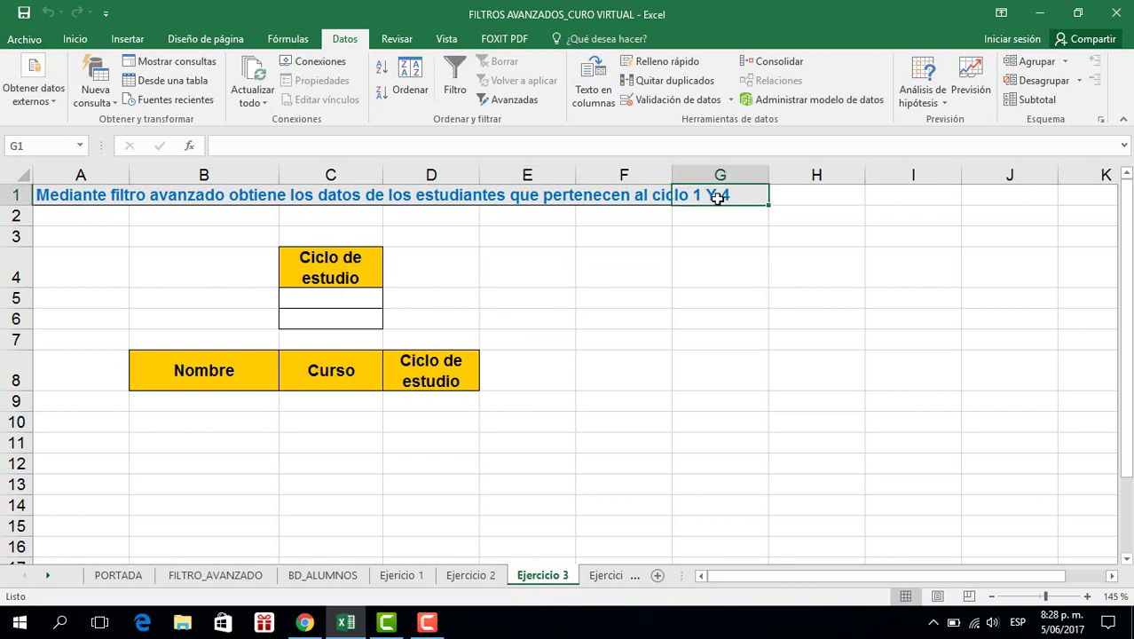
click(353, 302)
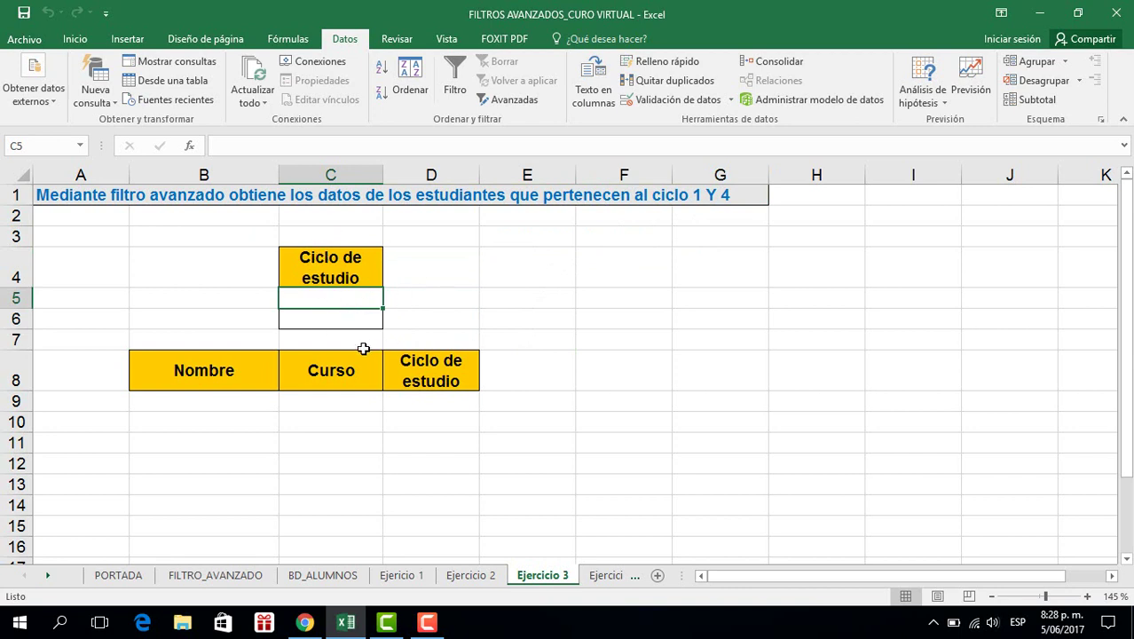
text(1 Y)
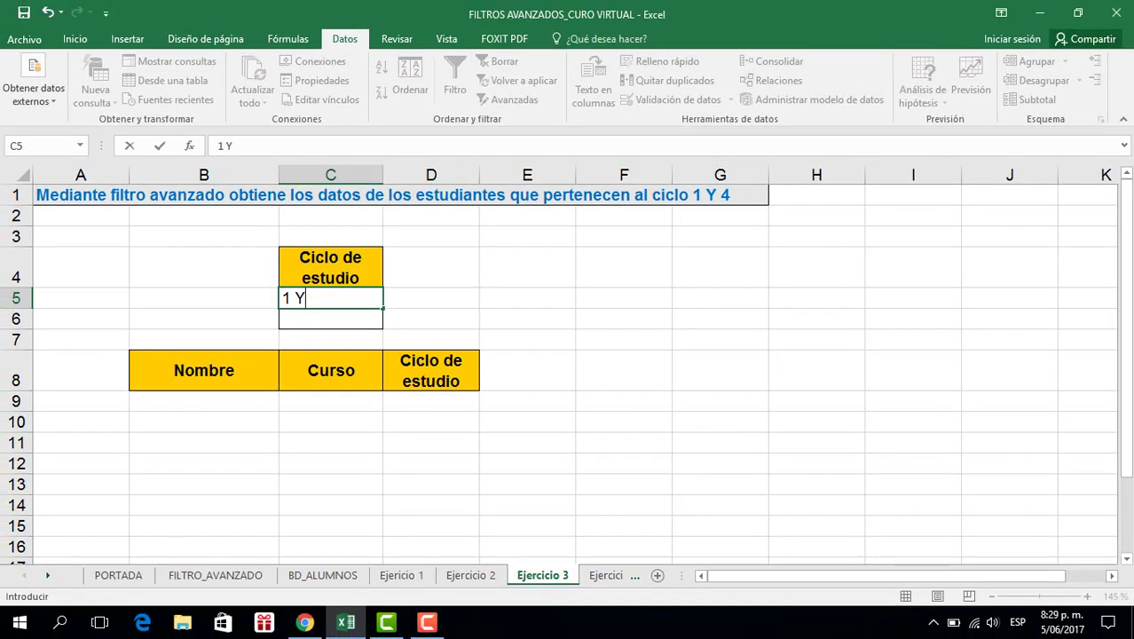
key(BackSpace)
text(1)
key(Return)
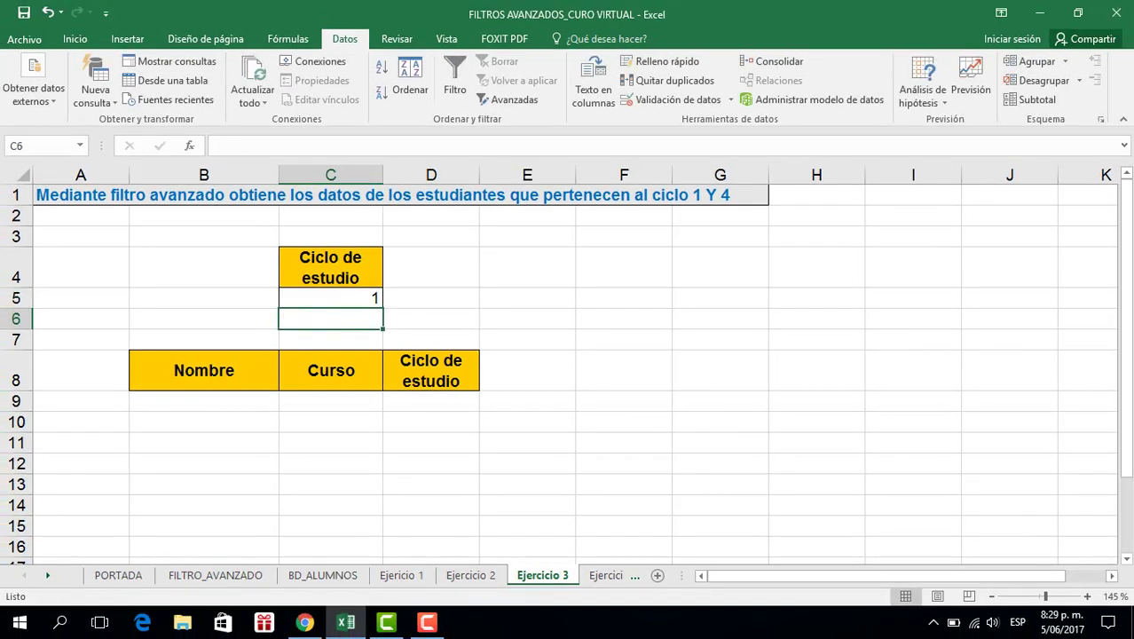
text(4)
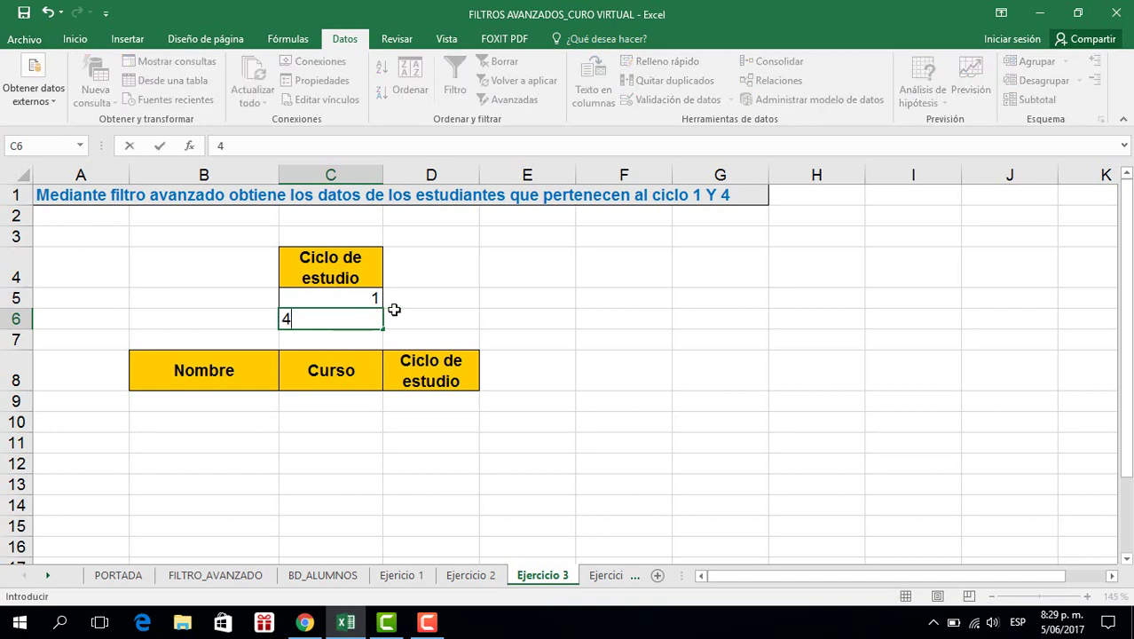
drag(420, 312, 423, 303)
click(221, 298)
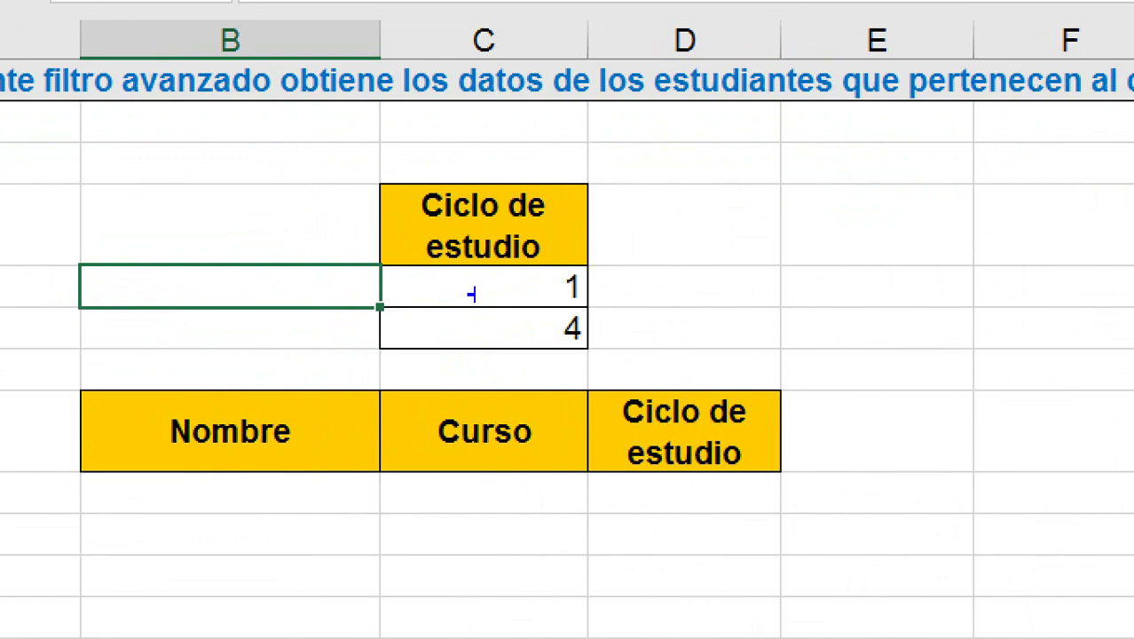
Start an advanced filter on Ejercicio 3 that copies to another location, with BDATOS2 as the list range
drag(535, 264, 586, 355)
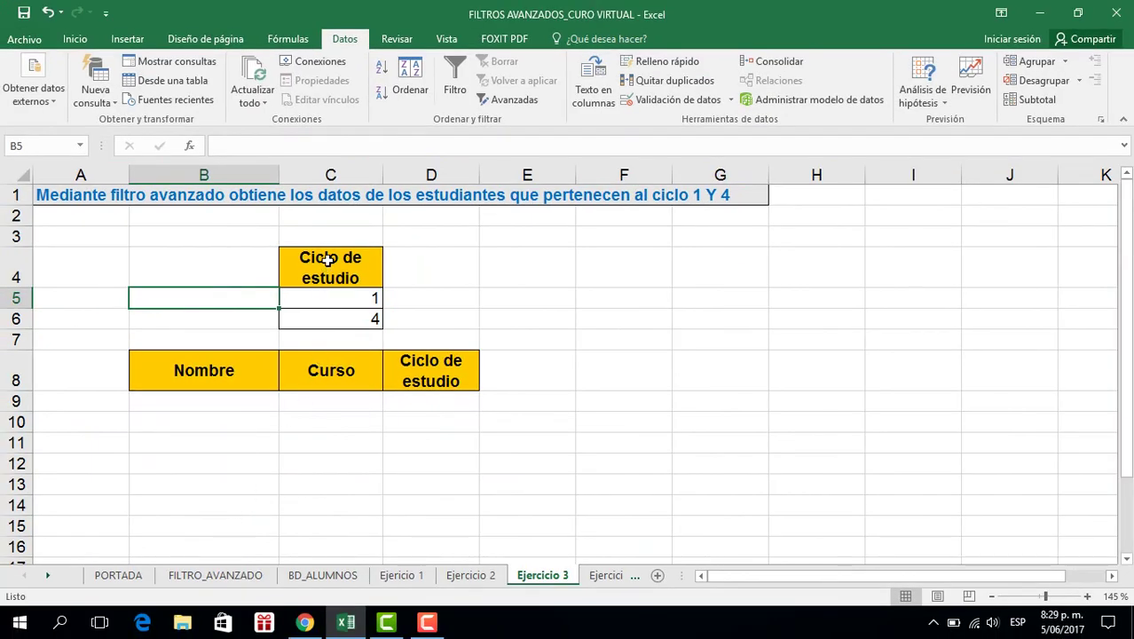
click(328, 258)
click(550, 316)
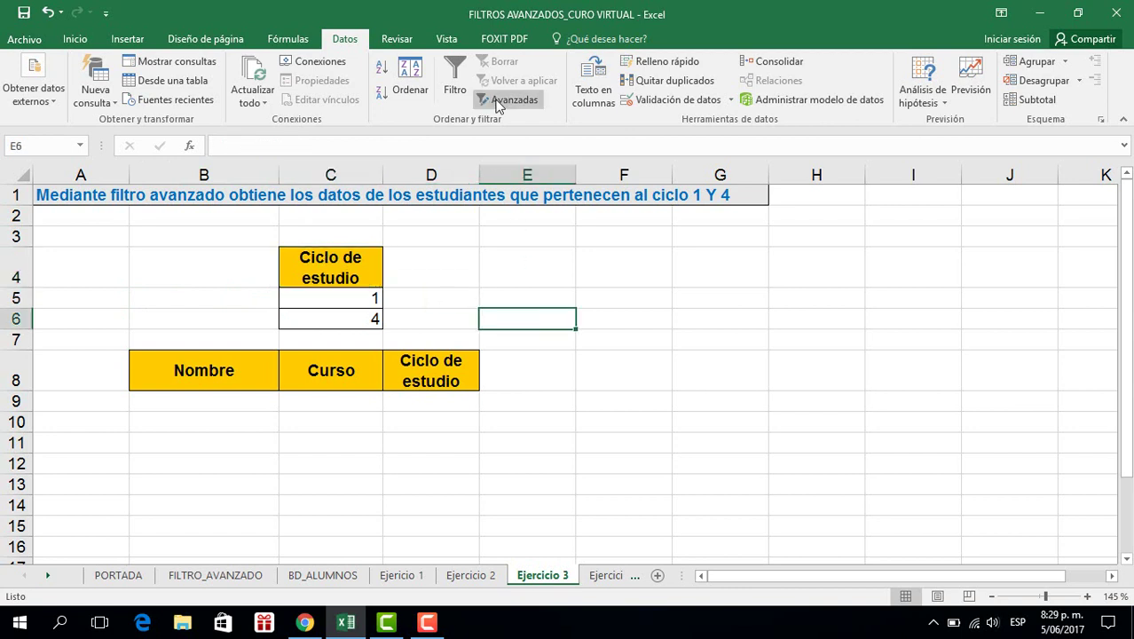
click(498, 100)
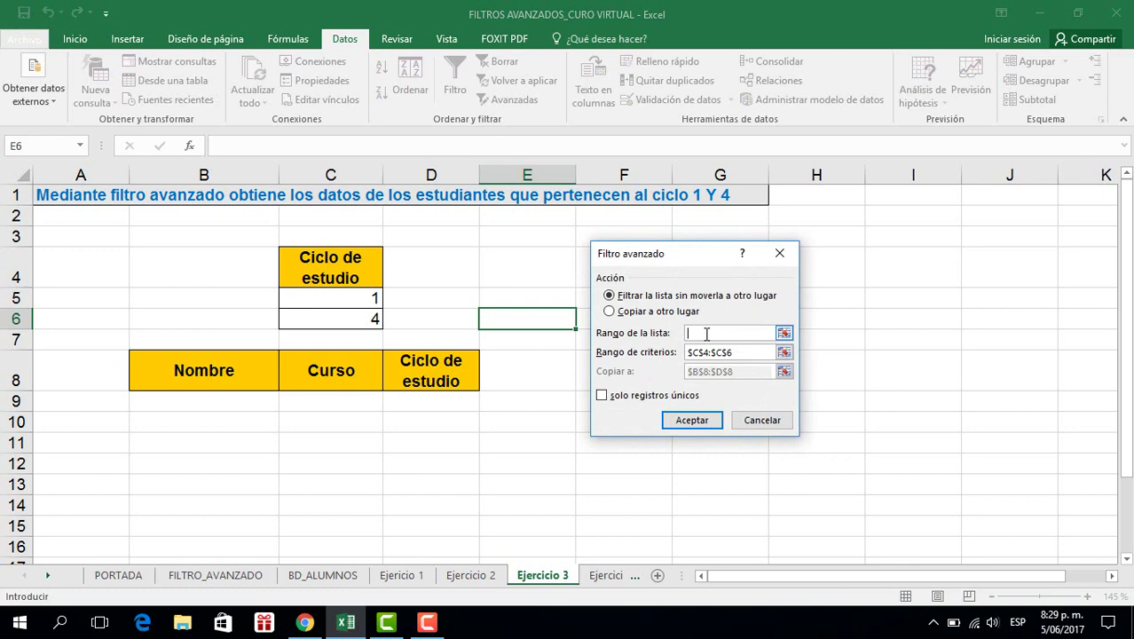
click(650, 313)
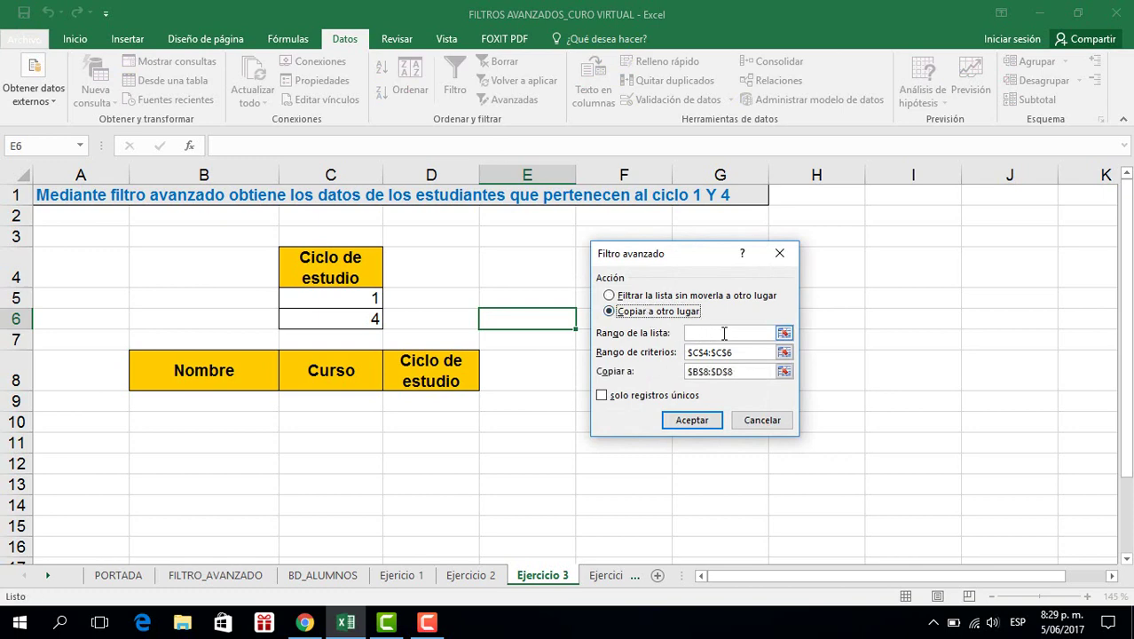
click(724, 334)
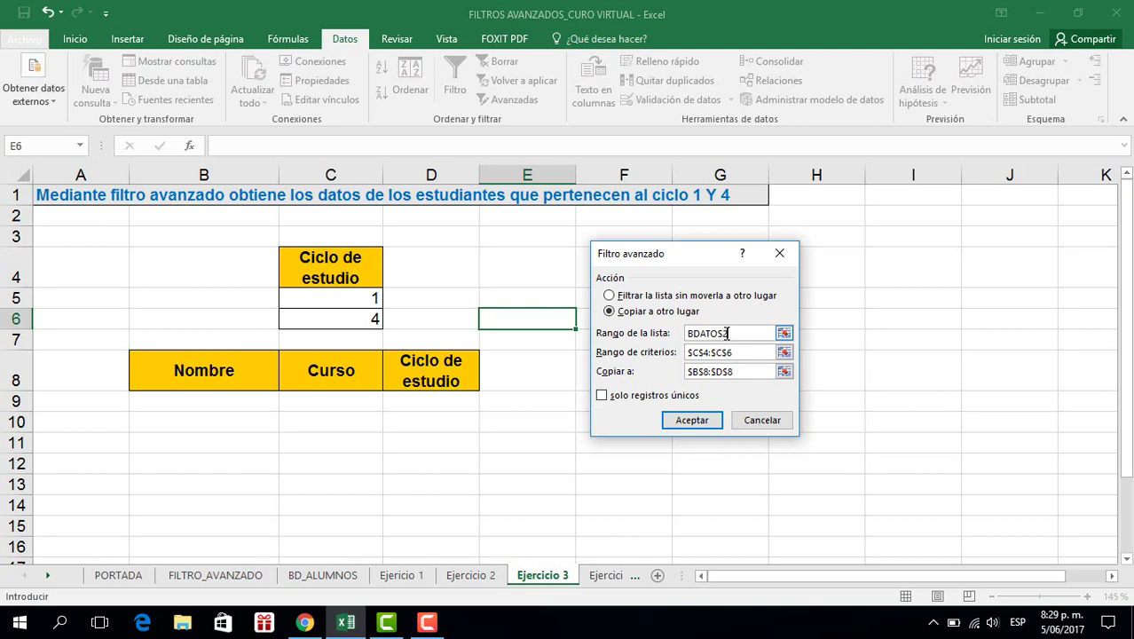
Set the criteria range to C4:C6 and the copy destination to headers B8:D8, run the filter, and review the extracted records
drag(754, 353, 663, 361)
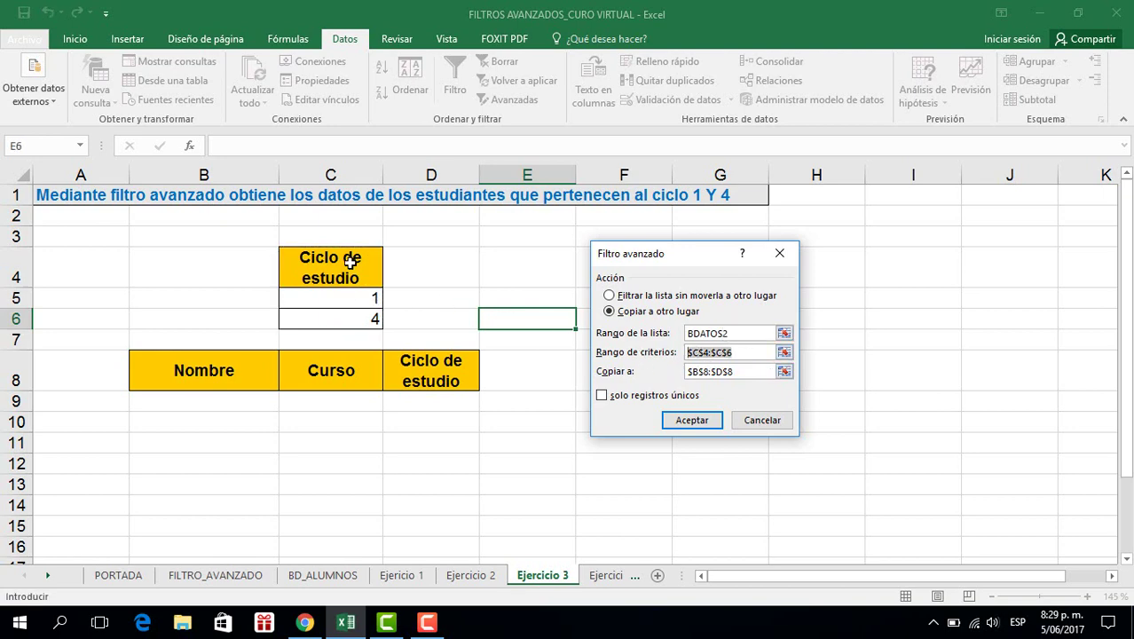
drag(350, 261, 341, 311)
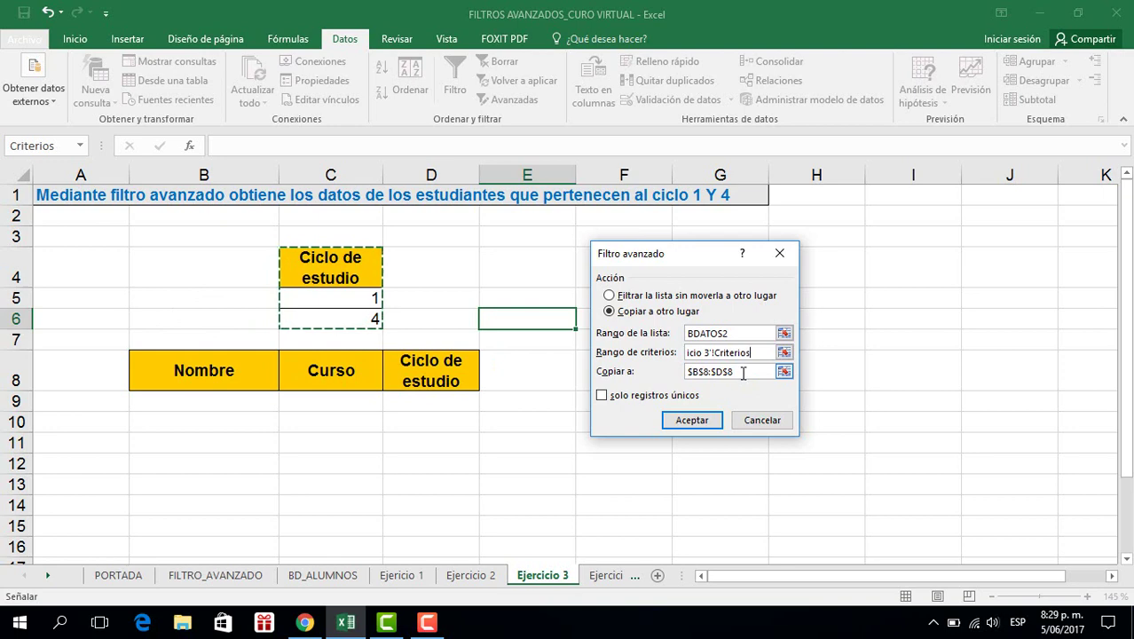
drag(744, 372, 655, 381)
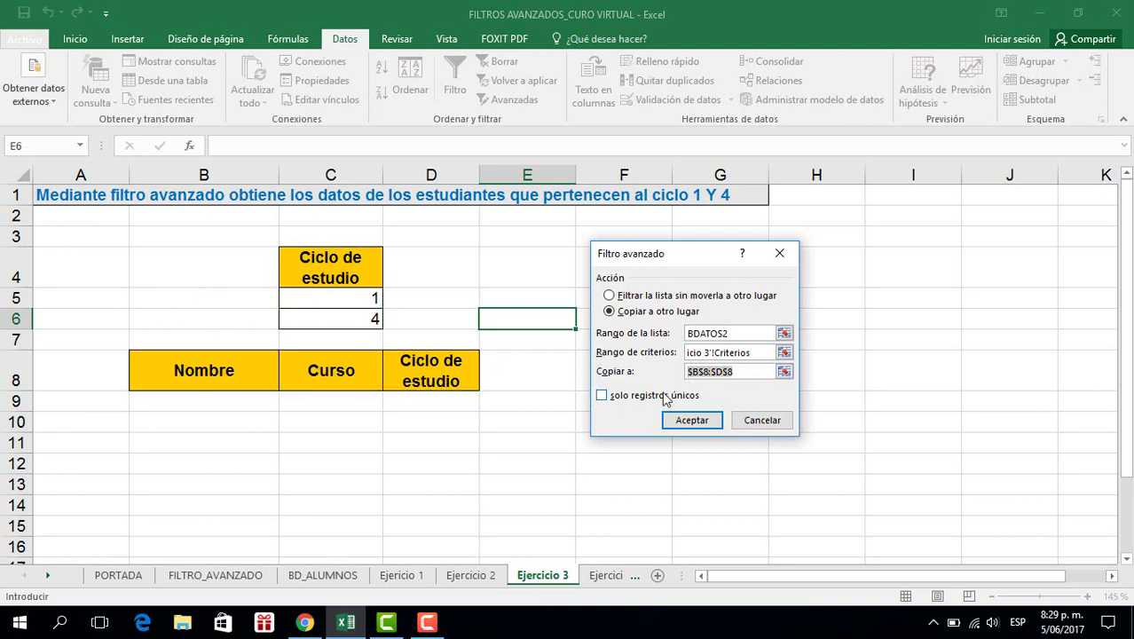
drag(222, 369, 428, 375)
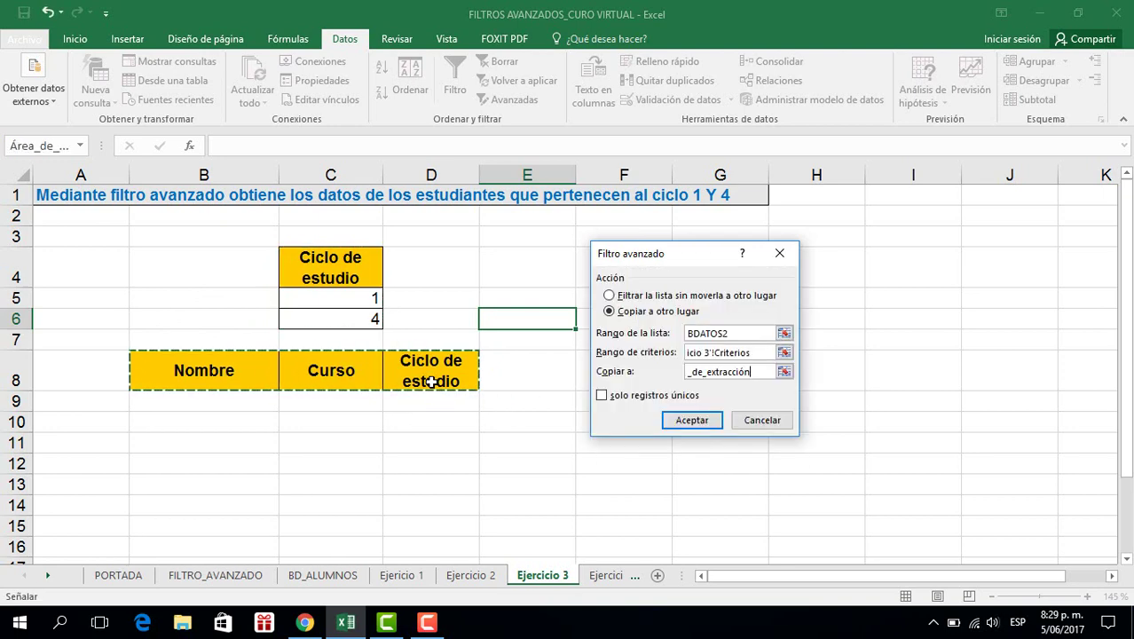
click(692, 420)
scroll(169, 389, down, 1)
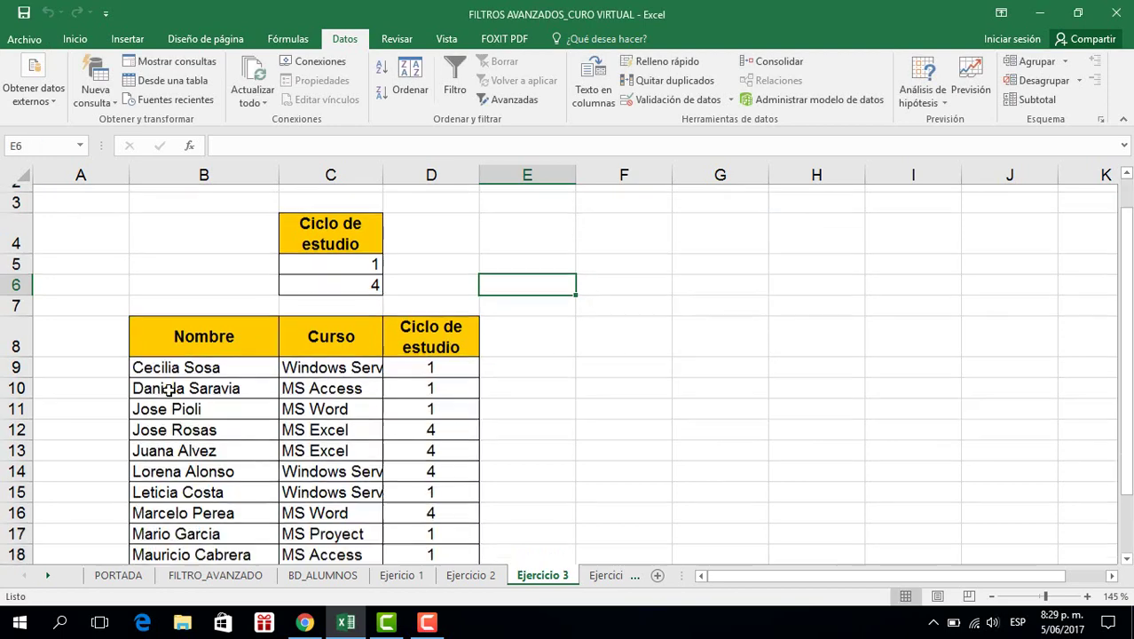
scroll(169, 388, down, 2)
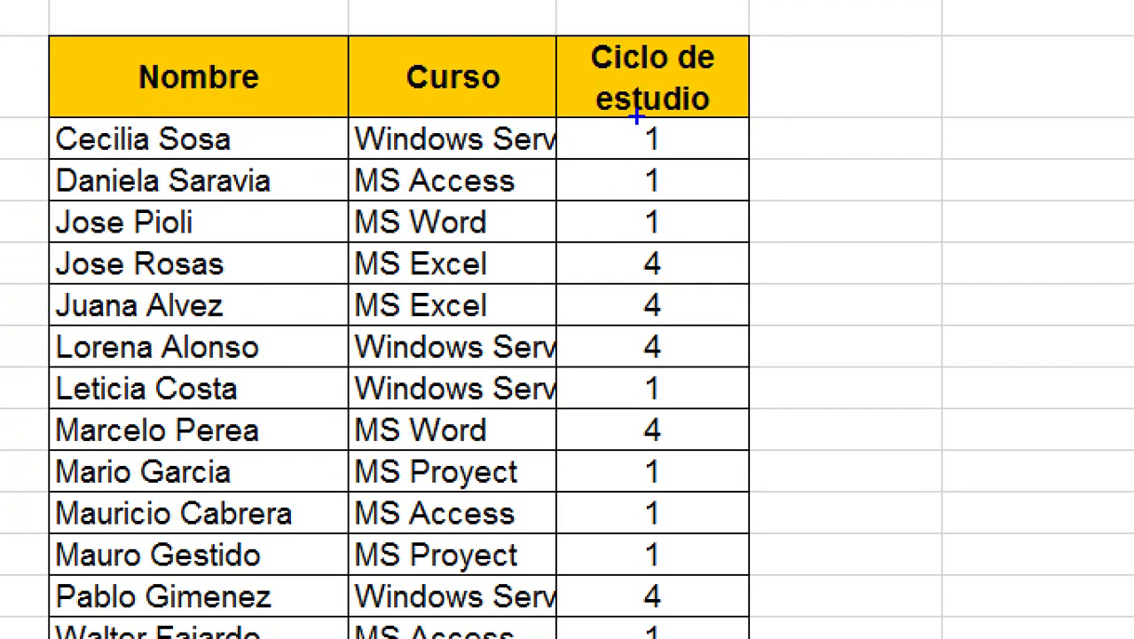
mouse_move(624, 121)
mouse_down()
mouse_move(694, 525)
mouse_move(693, 636)
mouse_move(689, 625)
mouse_up()
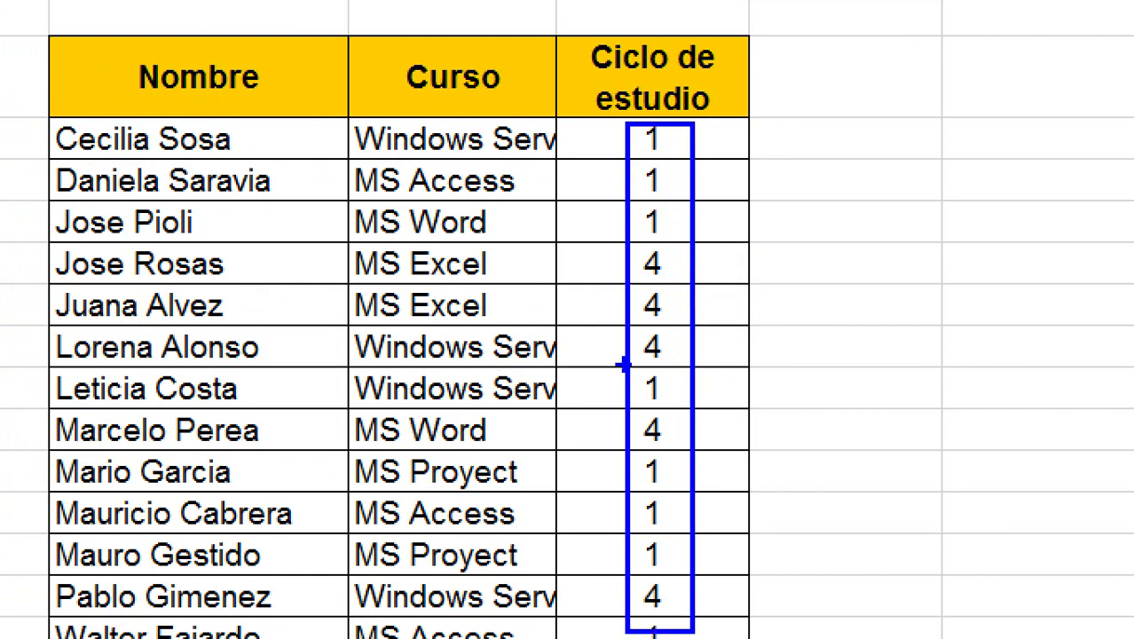
key(Escape)
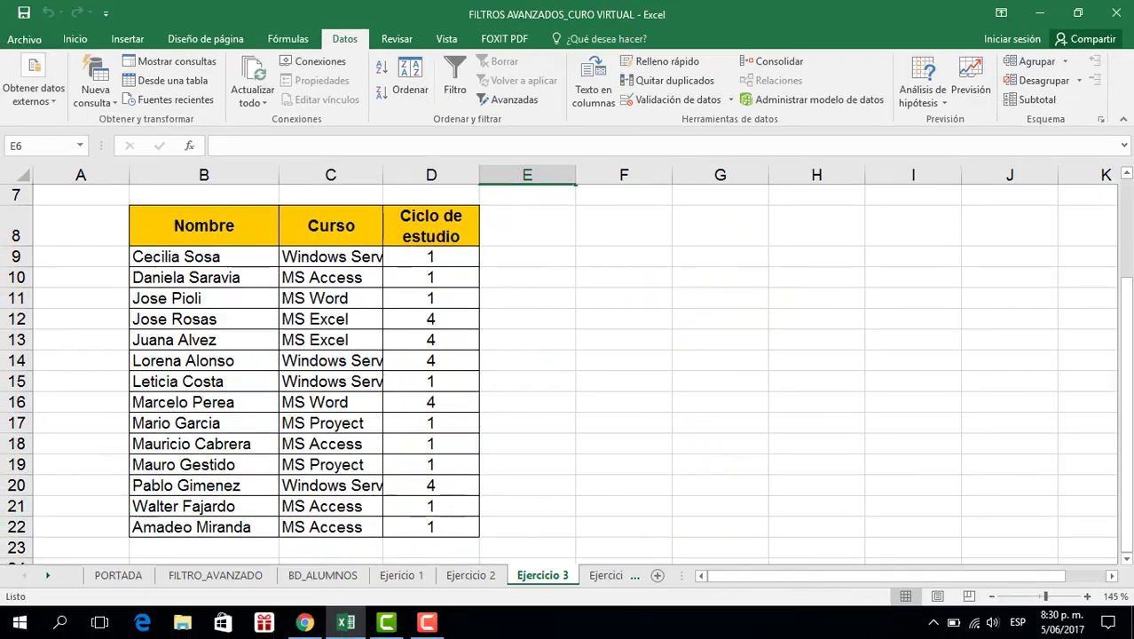
Open the Ejercicio 4 sheet and read its task statement and output headers
click(611, 577)
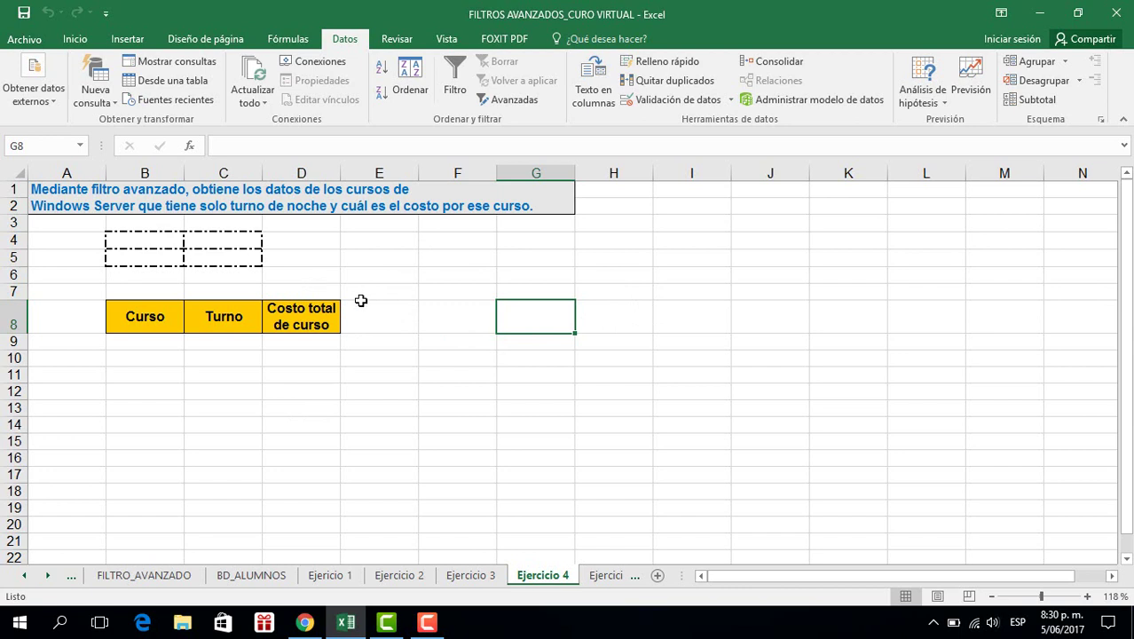
click(78, 206)
click(74, 189)
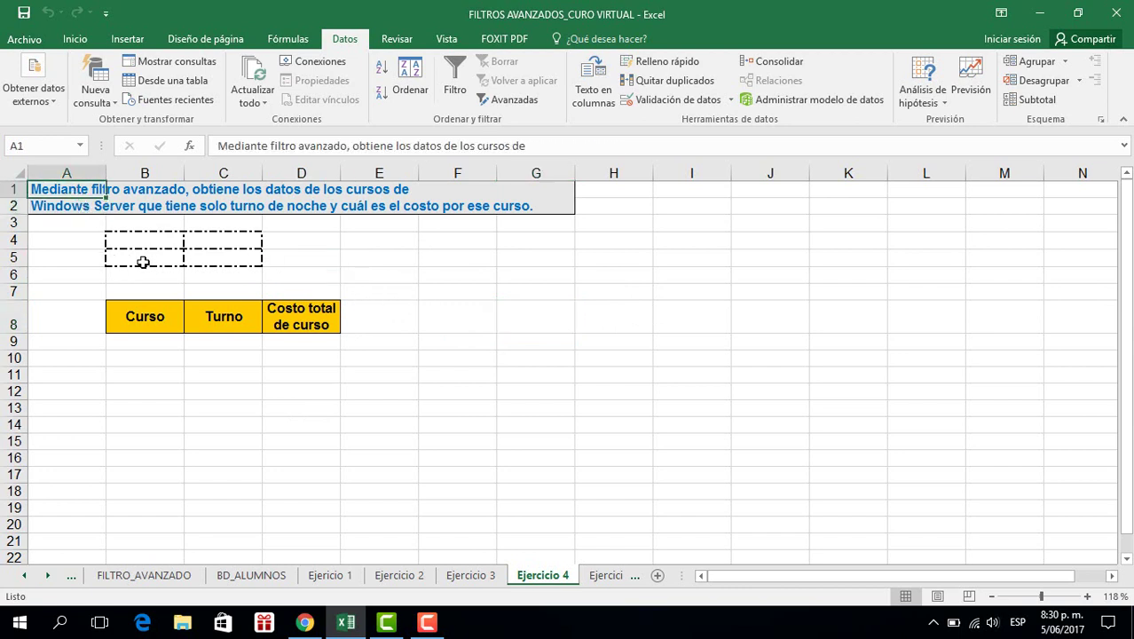
click(71, 289)
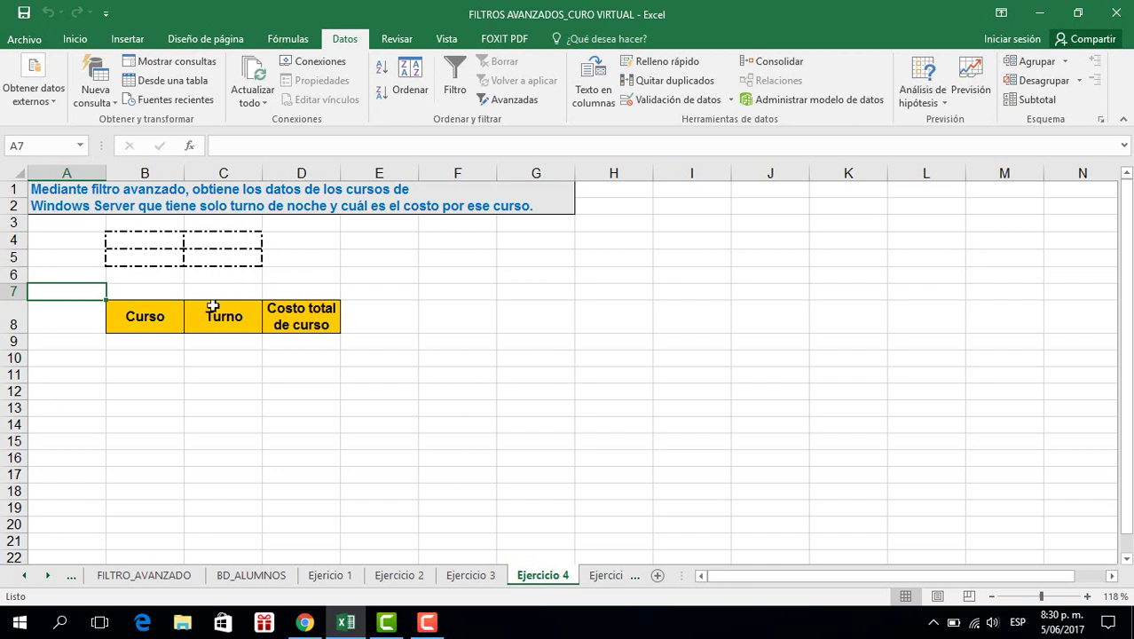
drag(122, 317, 323, 318)
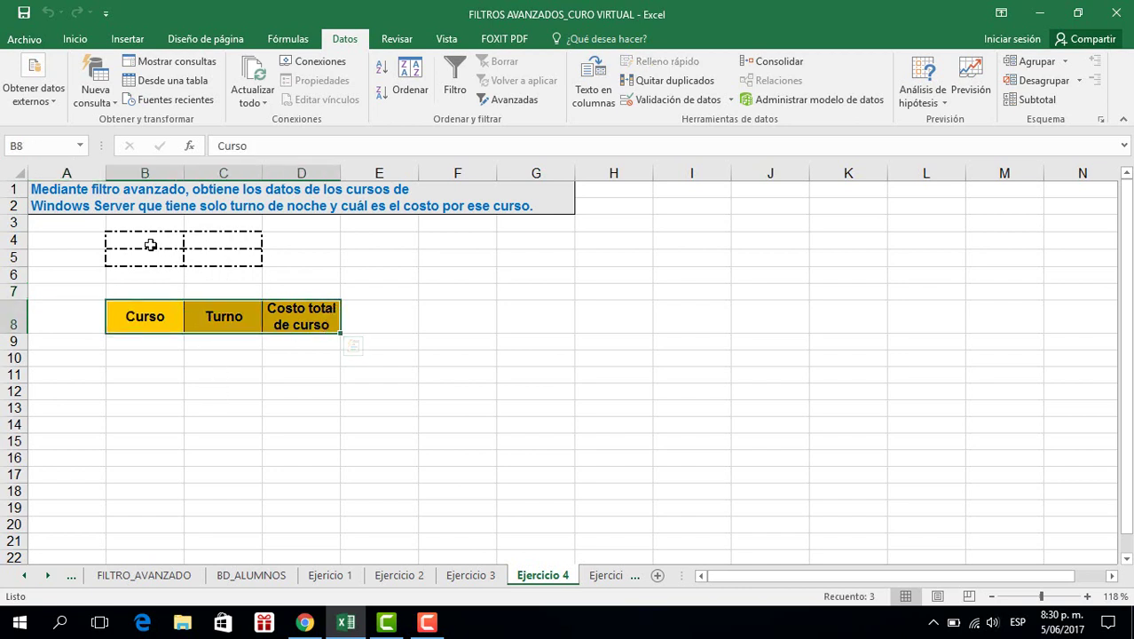
Copy the Curso and Turno headers from BD_ALUMNOS into B4:C4 on Ejercicio 4
click(181, 240)
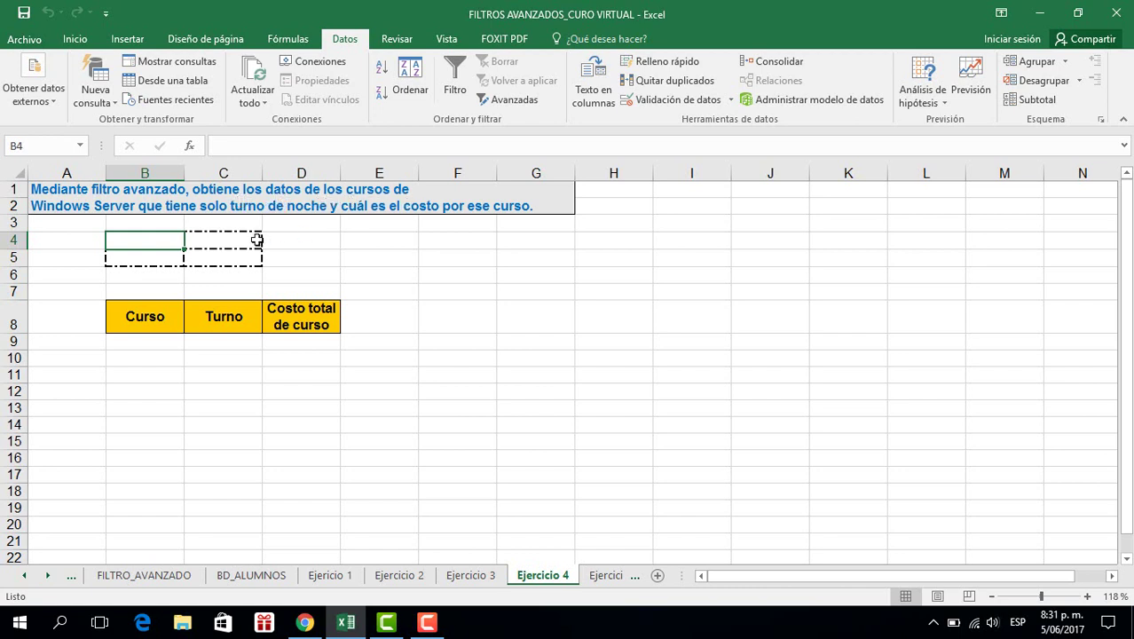
click(266, 577)
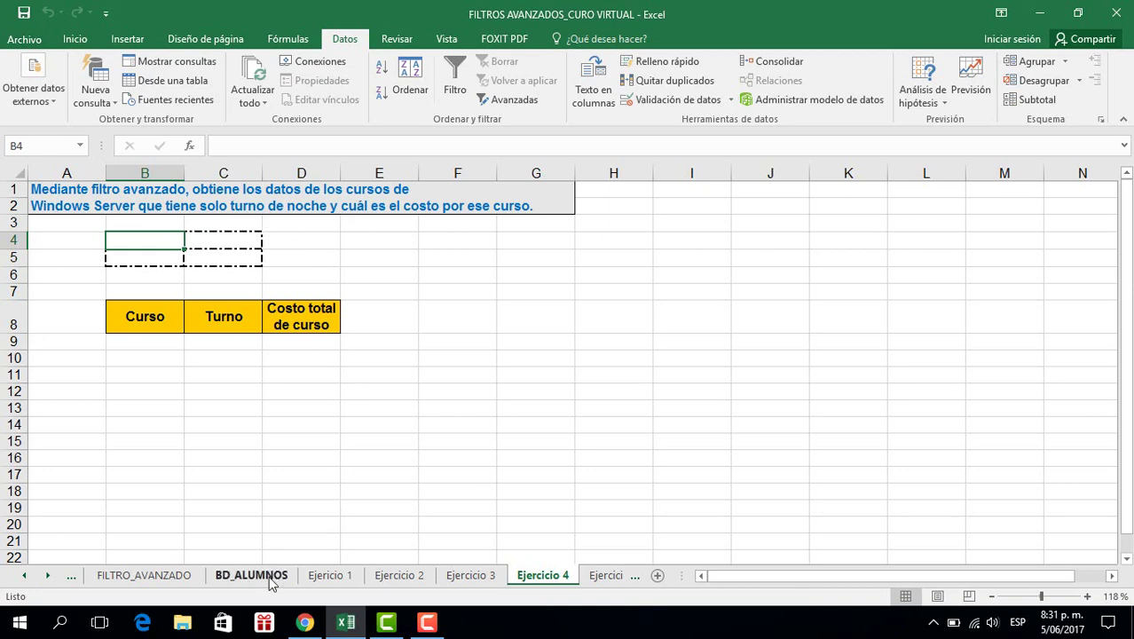
click(329, 198)
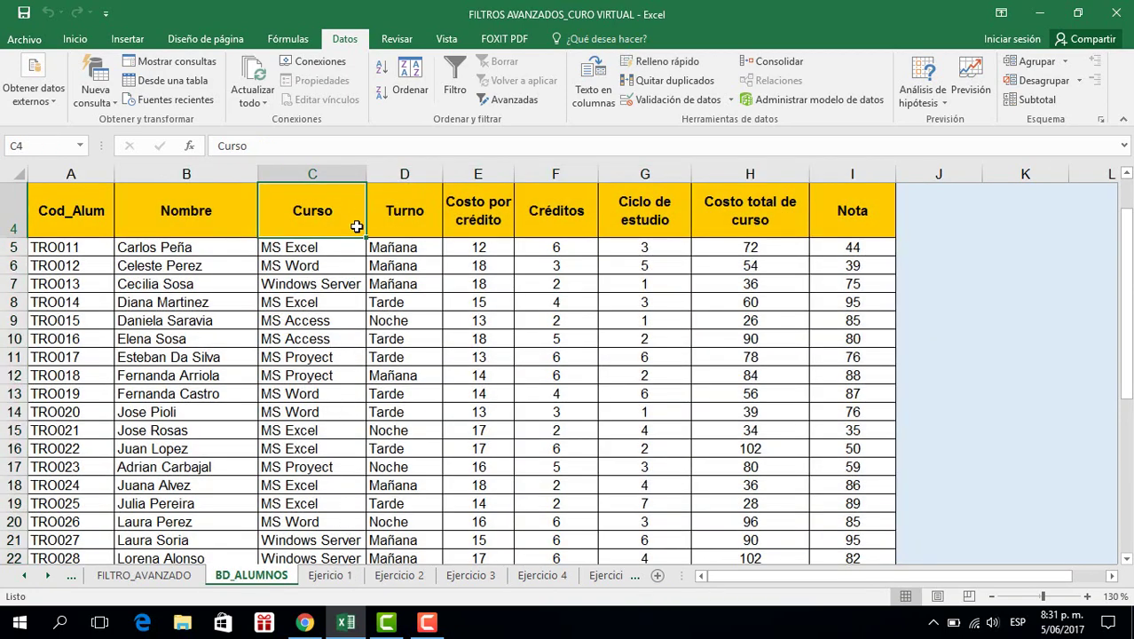
ctrl+click(402, 207)
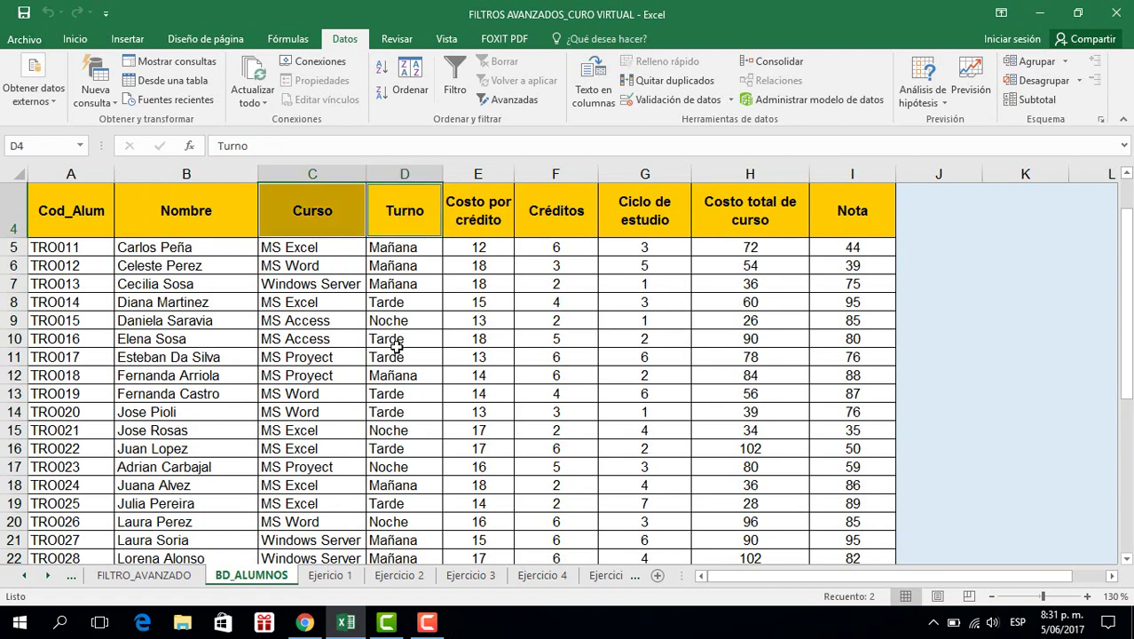
key(ctrl+c)
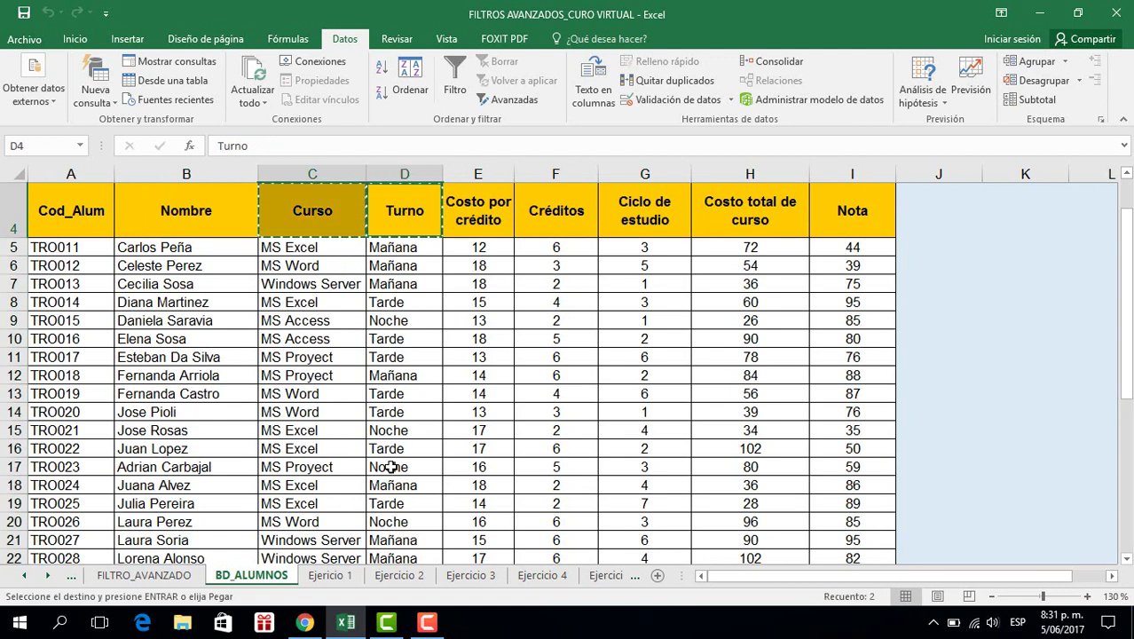
click(550, 576)
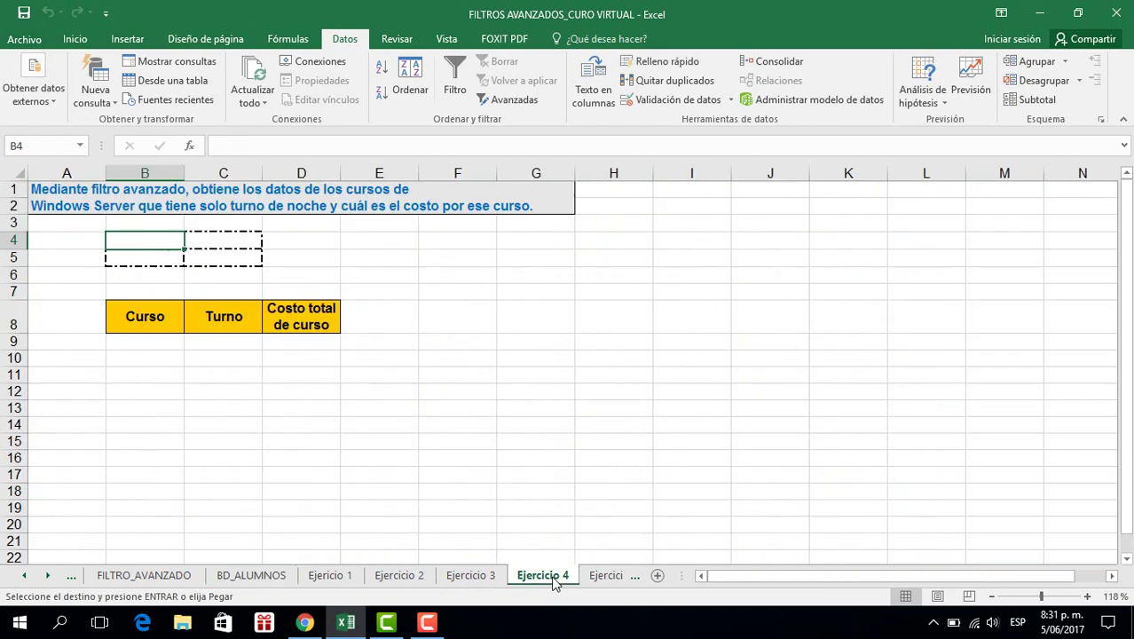
key(ctrl+v)
Widen column B on Ejercicio 4 so its Curso criteria cell has room for longer text
click(146, 258)
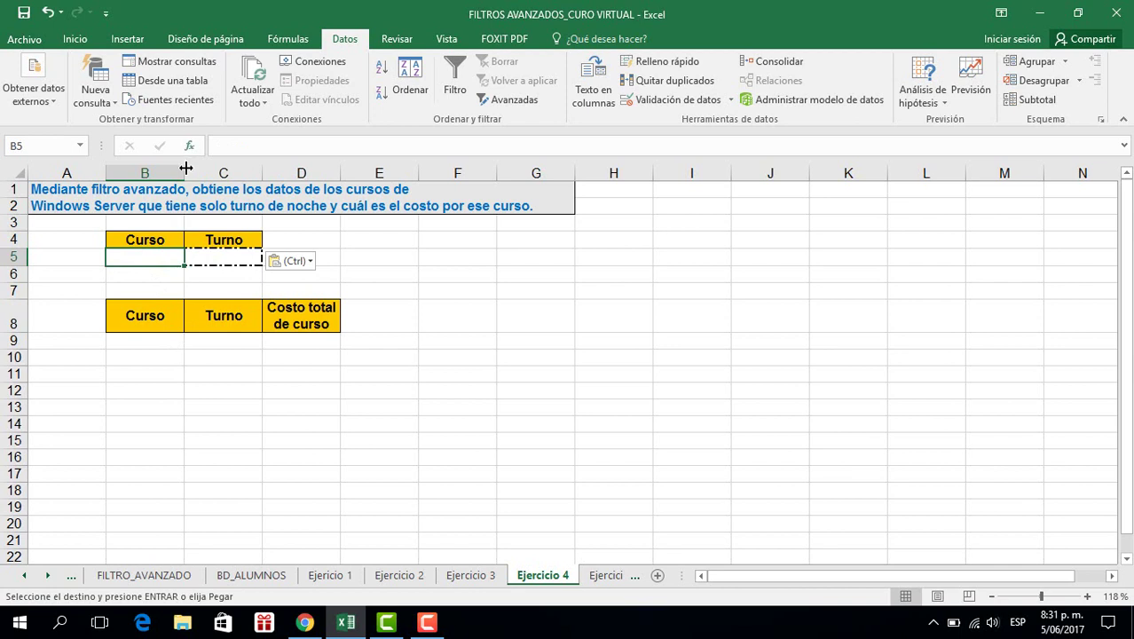
drag(186, 169, 254, 171)
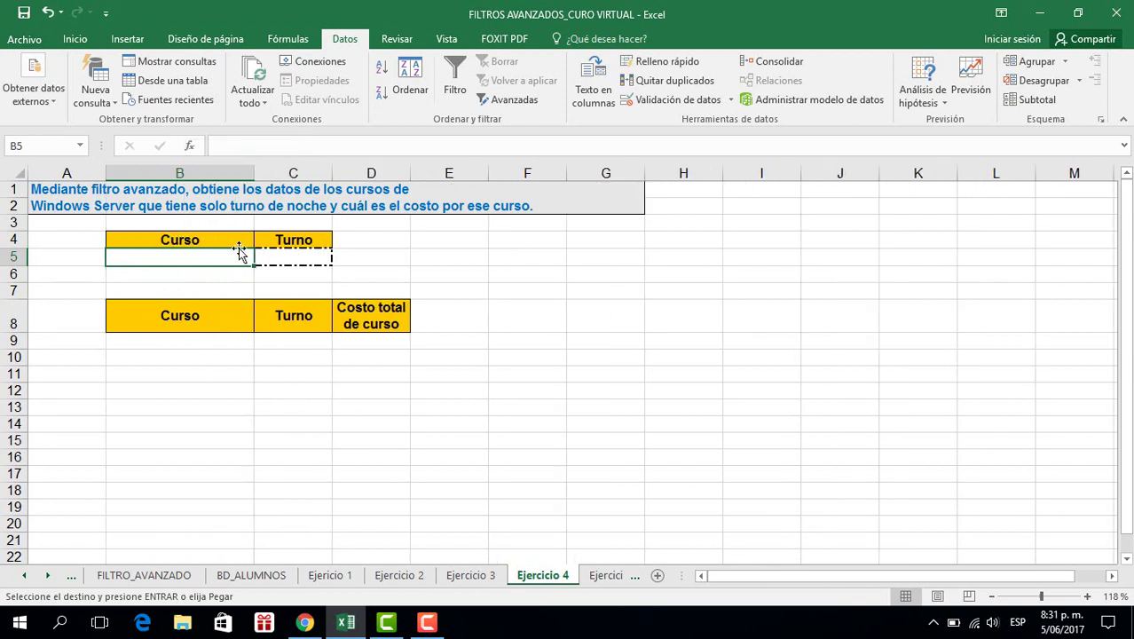
click(195, 237)
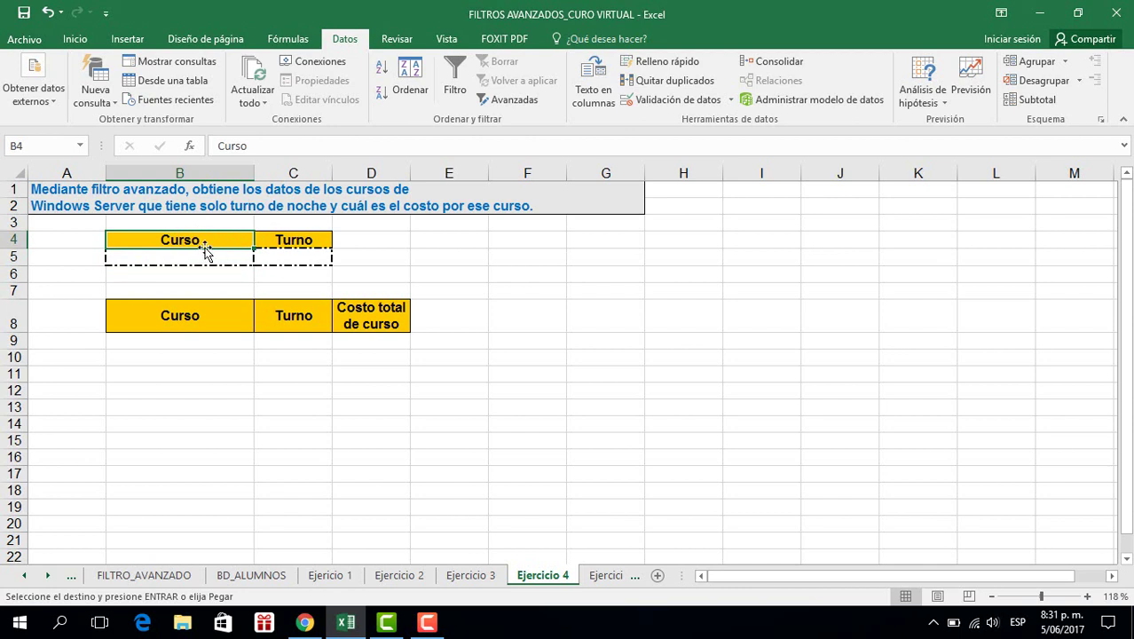
Enter the criteria WINDOWS SERVER under Curso in B5 and NOCHE under Turno in C5
click(208, 255)
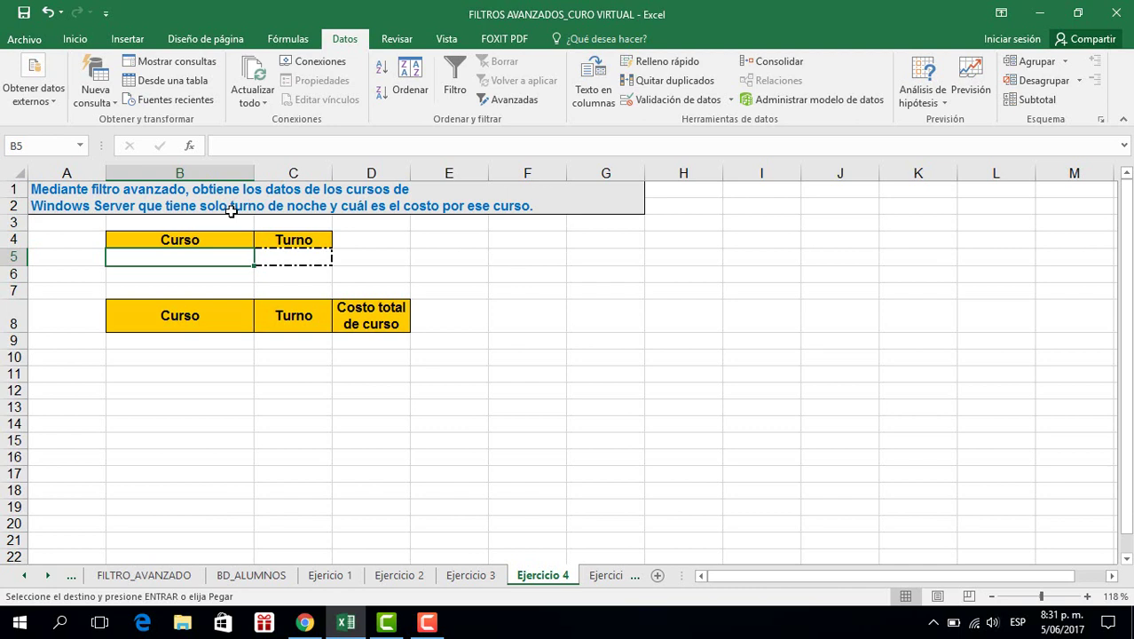
text(WIN)
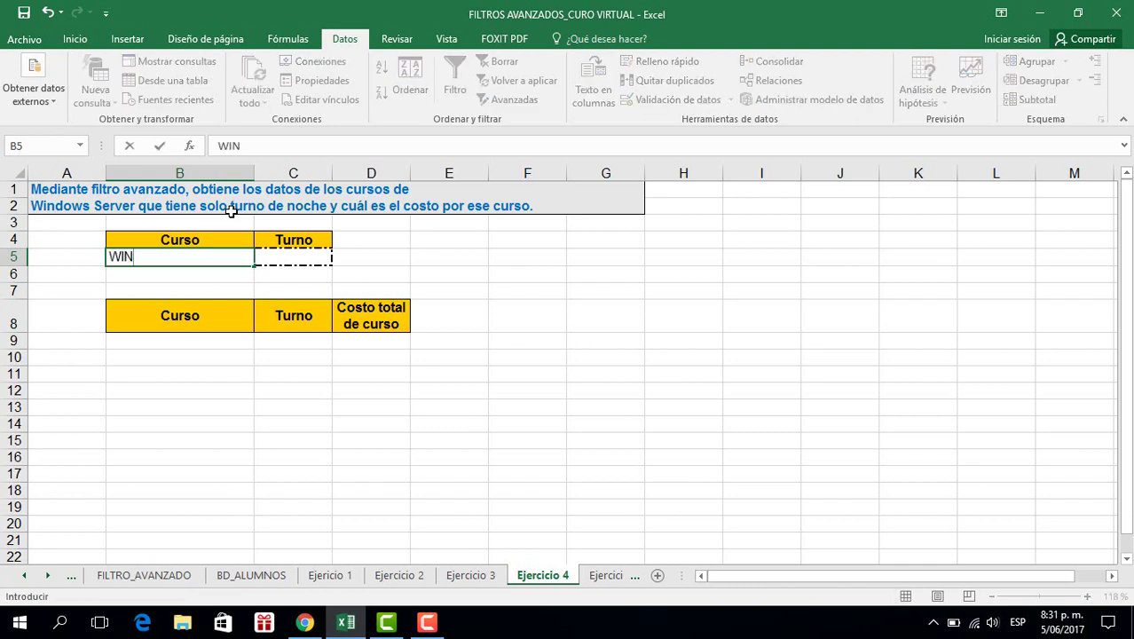
text(DOWS SERVER)
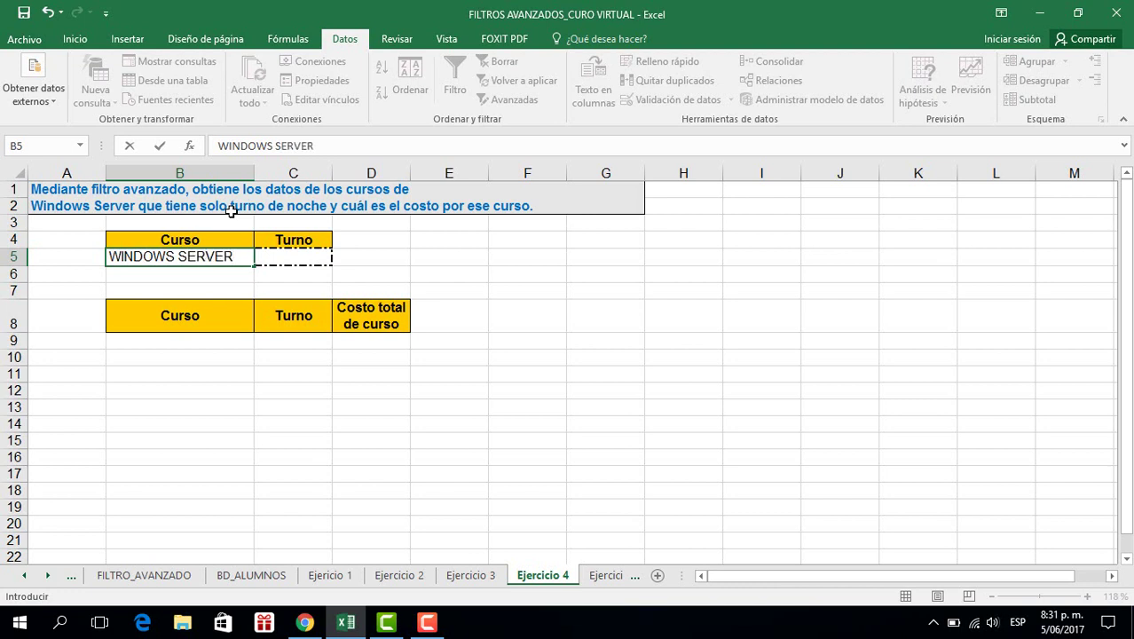
click(297, 258)
text(NOCHE)
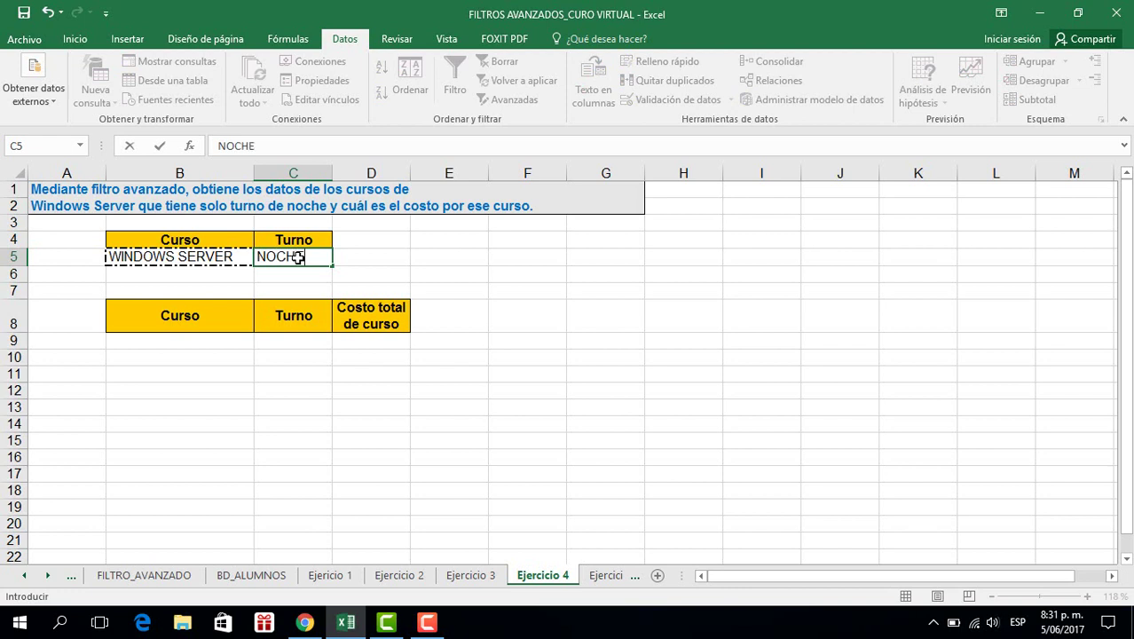
click(456, 273)
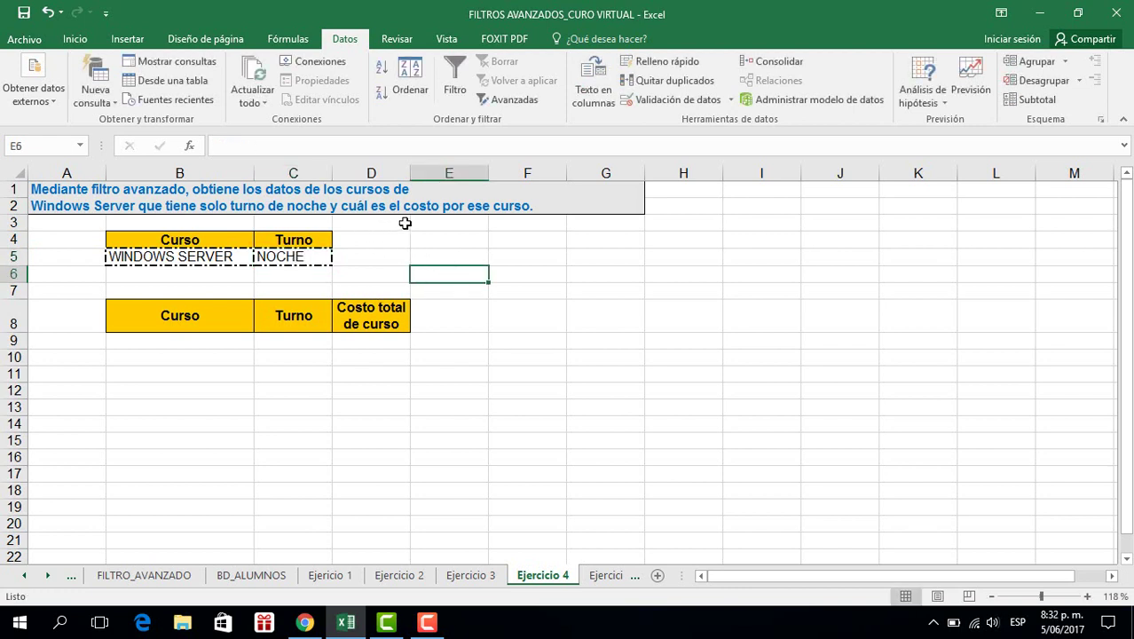
click(391, 340)
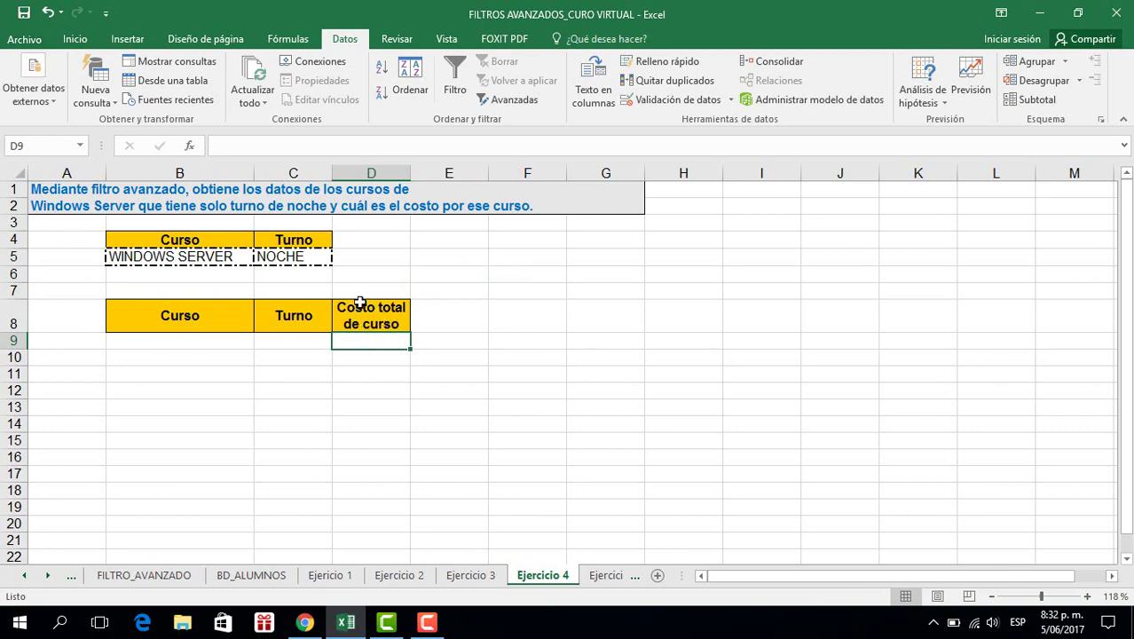
click(166, 247)
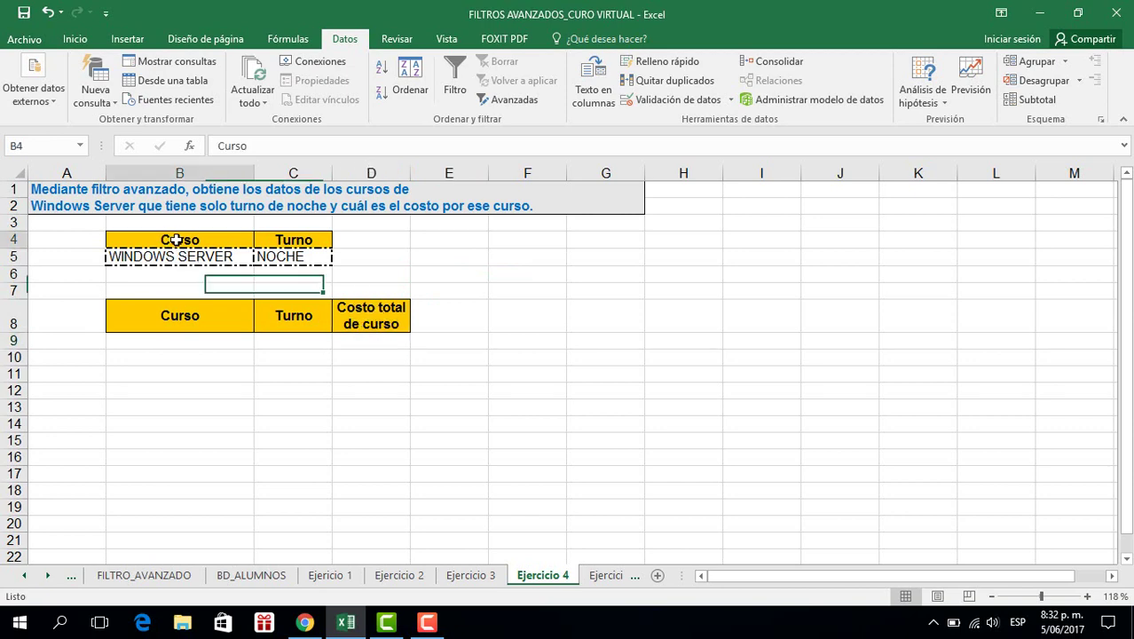
click(463, 293)
click(513, 100)
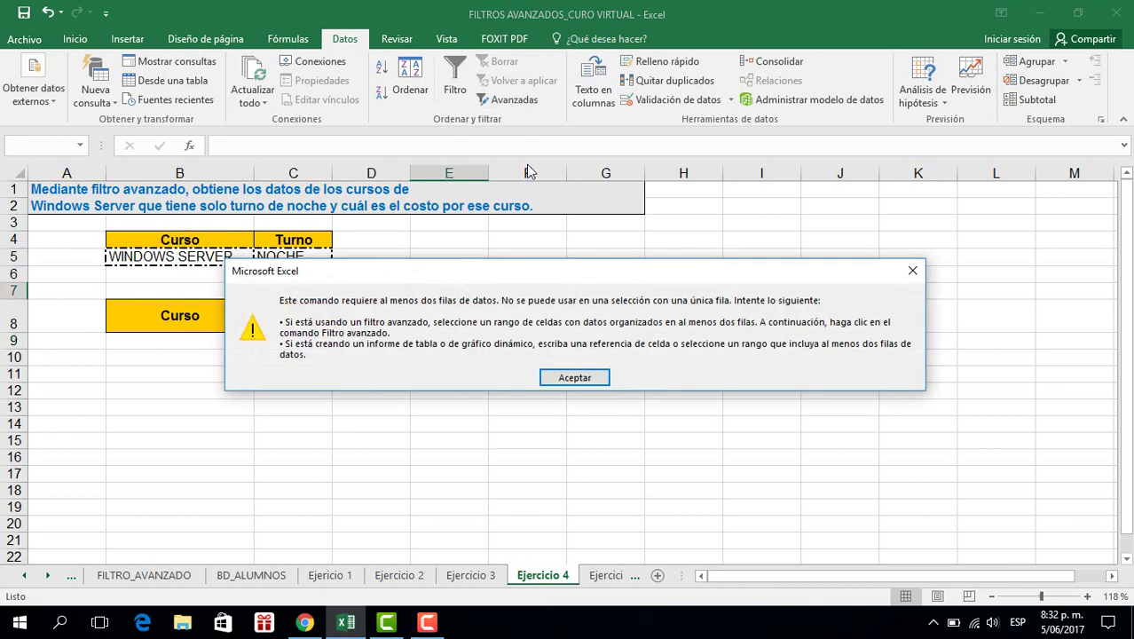
click(580, 383)
click(550, 380)
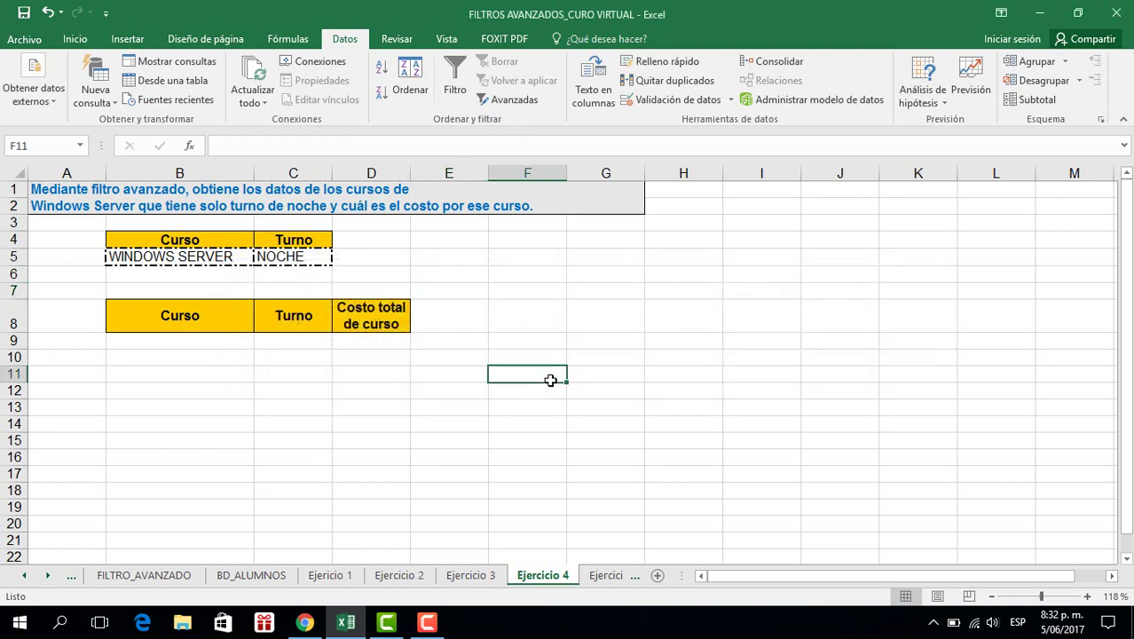
click(258, 575)
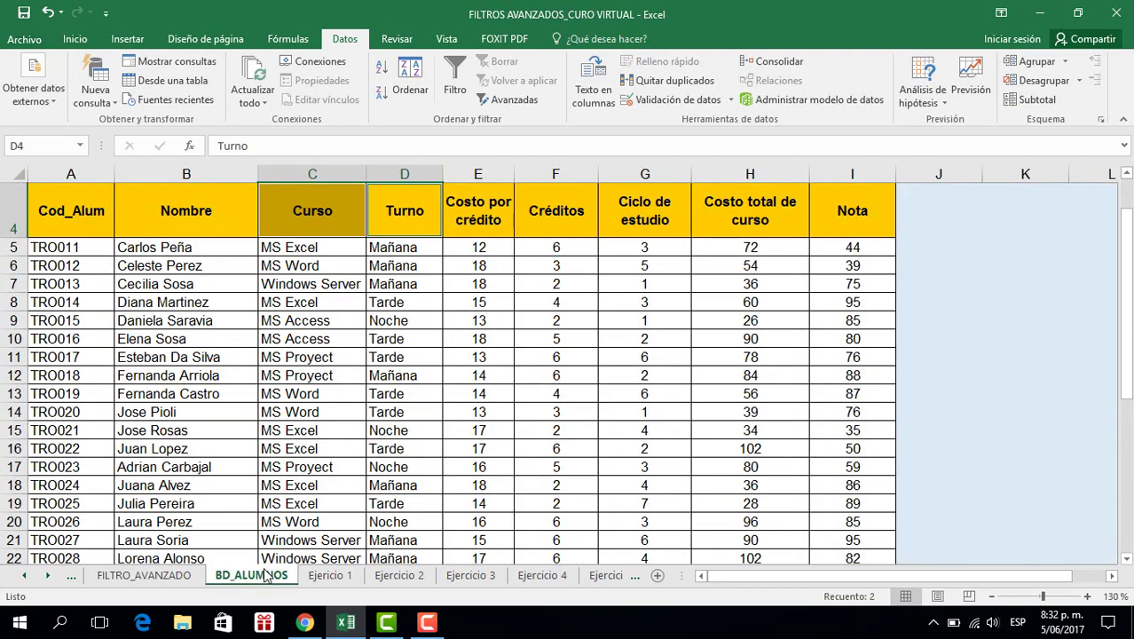
click(377, 247)
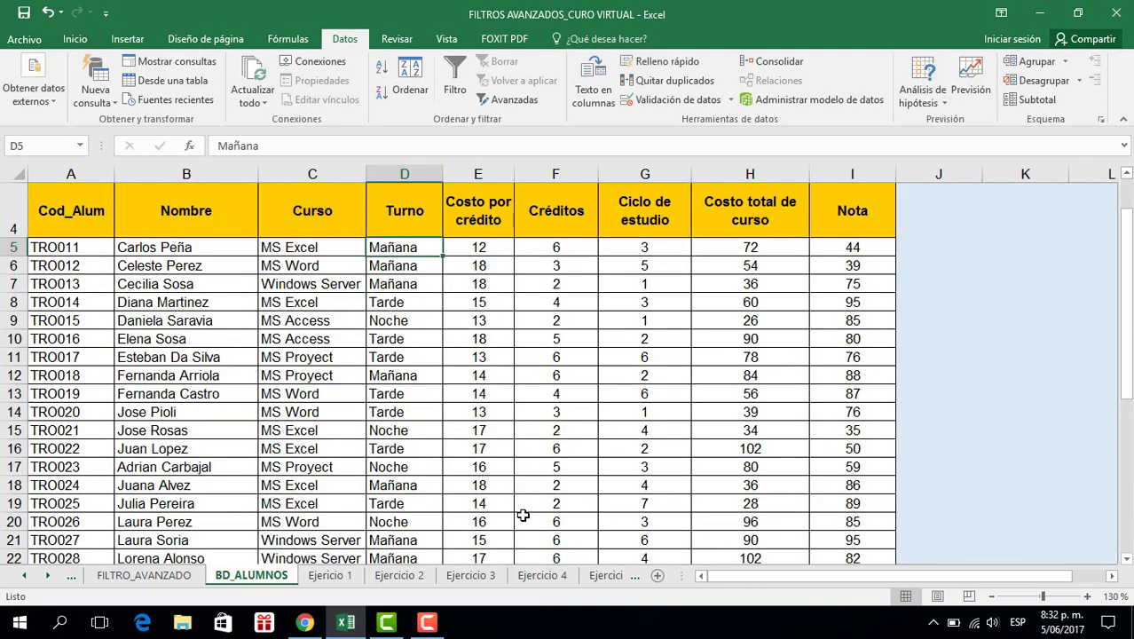
click(559, 576)
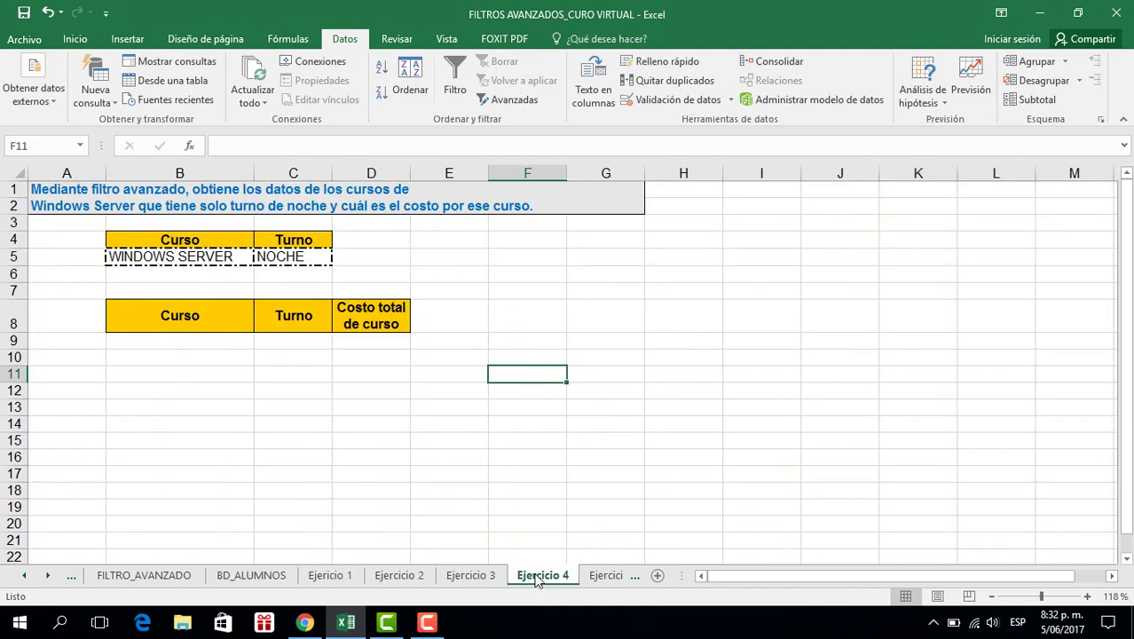
Start an advanced filter on Ejercicio 4 that copies to another location, with BDATOS2 as the list range
click(417, 247)
click(504, 99)
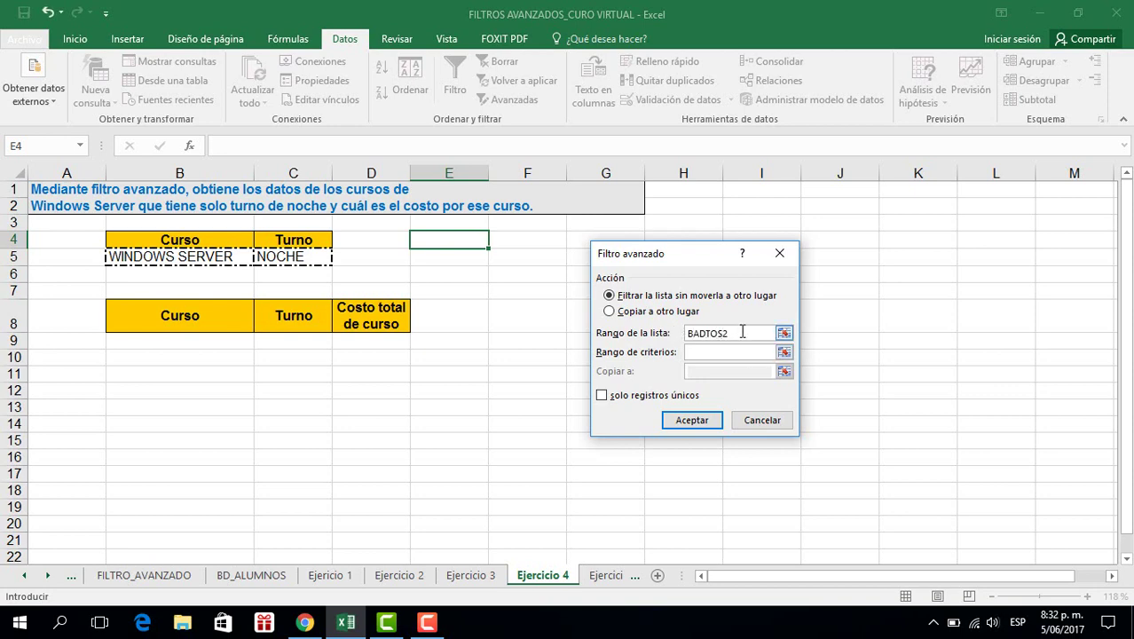
drag(744, 331, 672, 333)
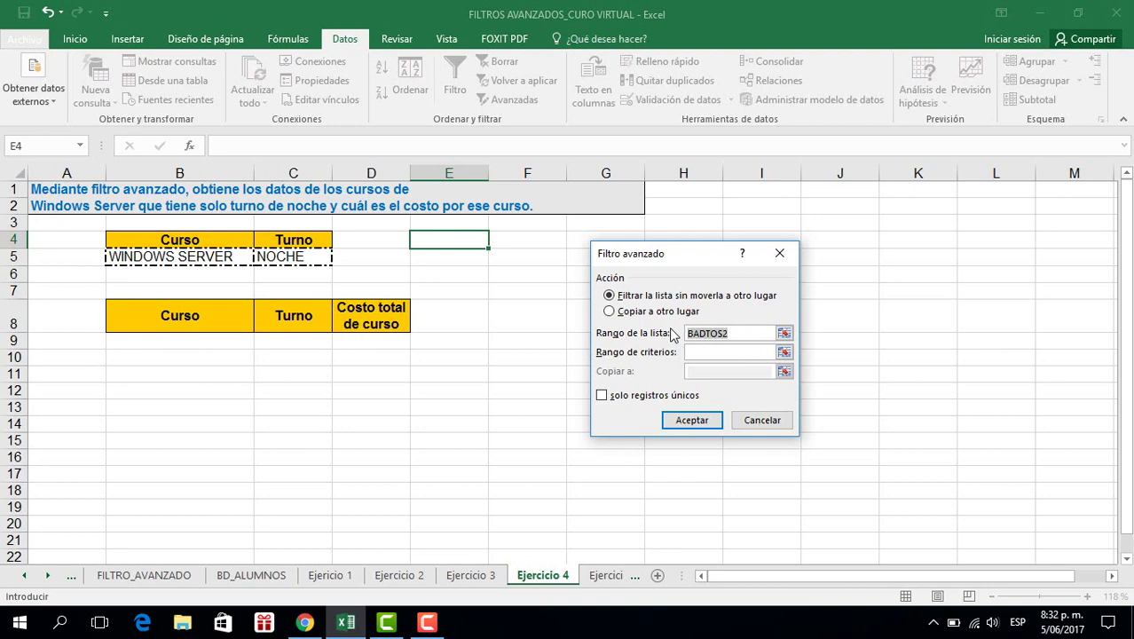
text(BDA)
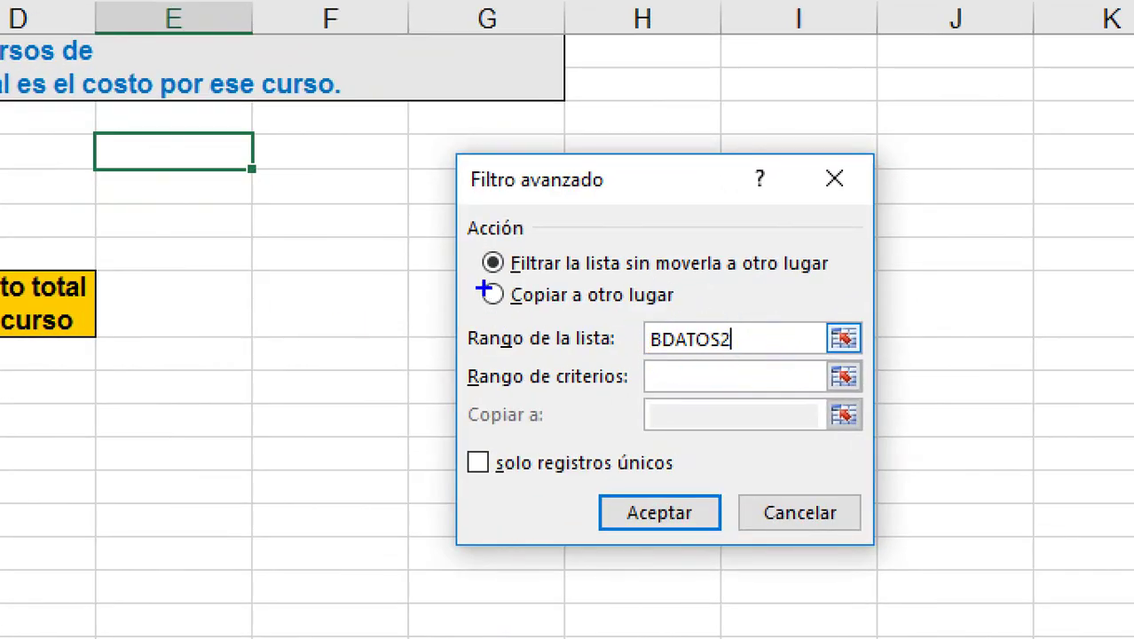
drag(484, 290, 517, 274)
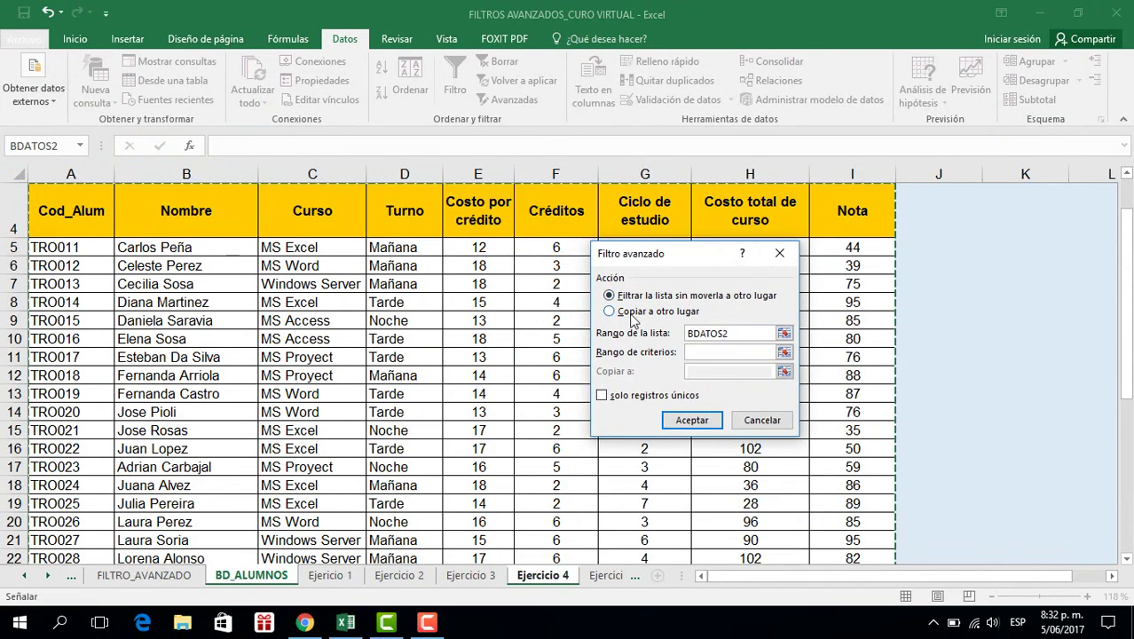
click(609, 311)
Set the criteria range to B4:C5 and the copy destination to headers B8:D8, and run the filter
click(708, 350)
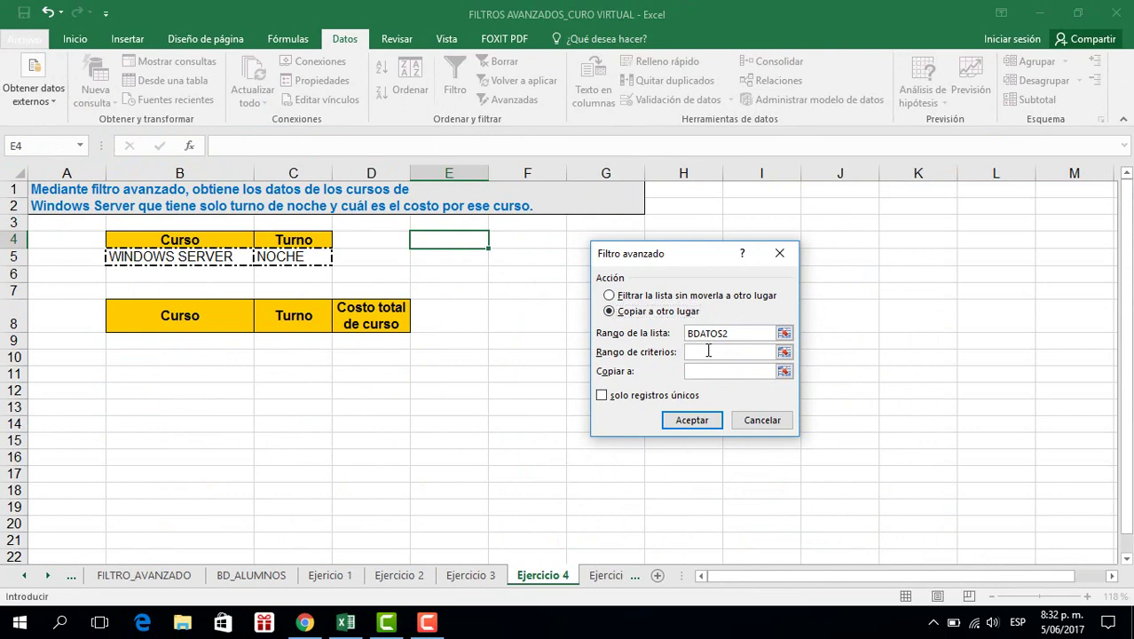
drag(169, 242, 294, 264)
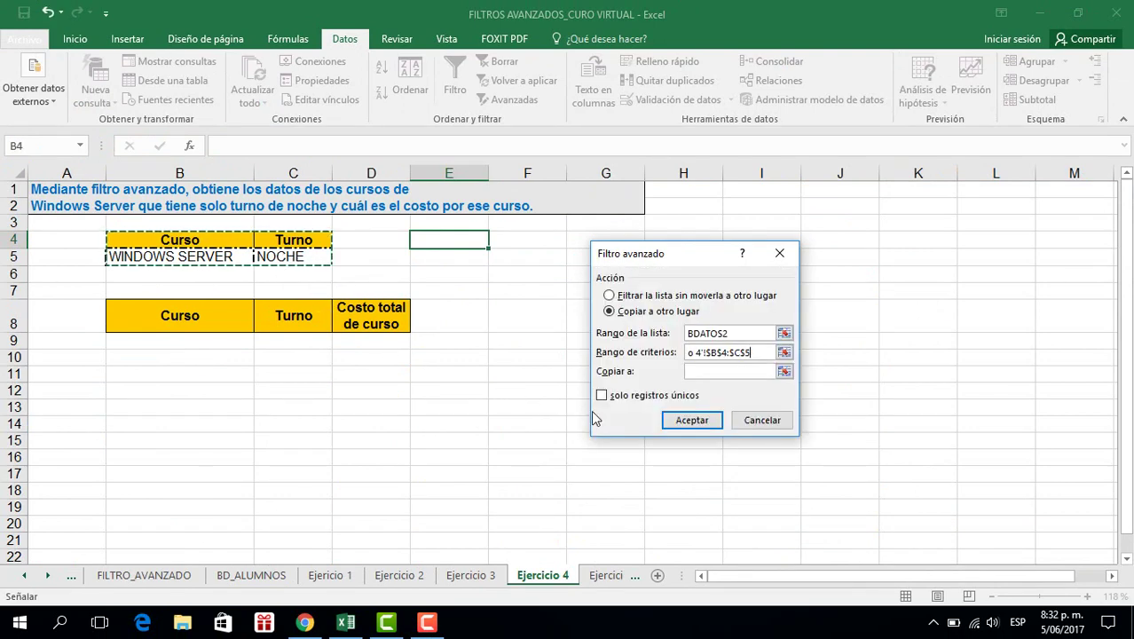
click(693, 372)
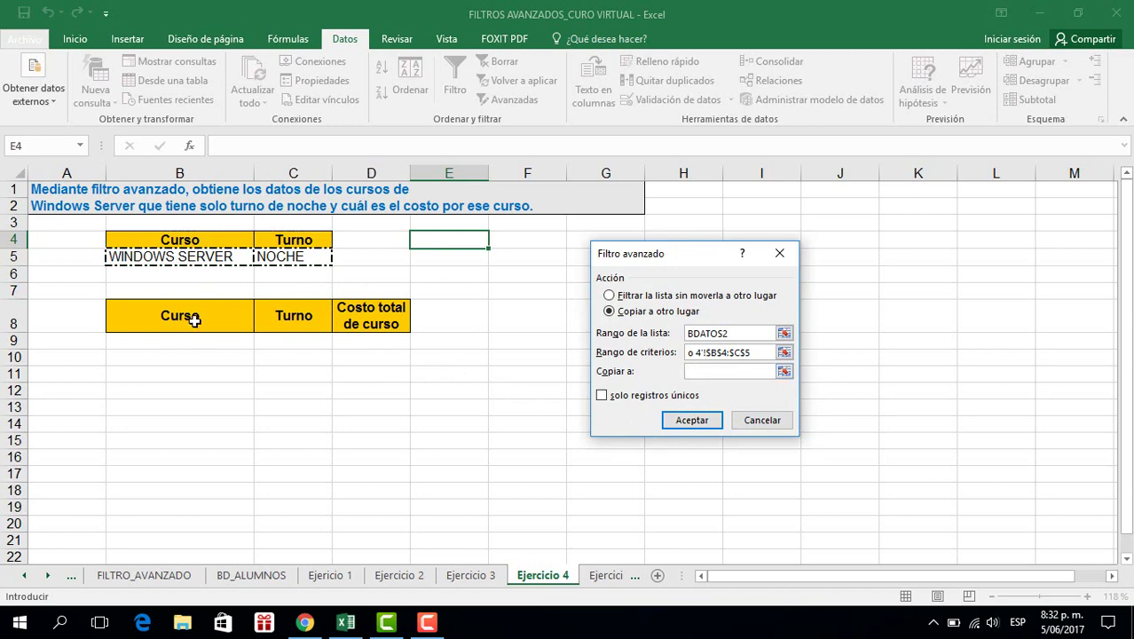
drag(183, 321, 413, 332)
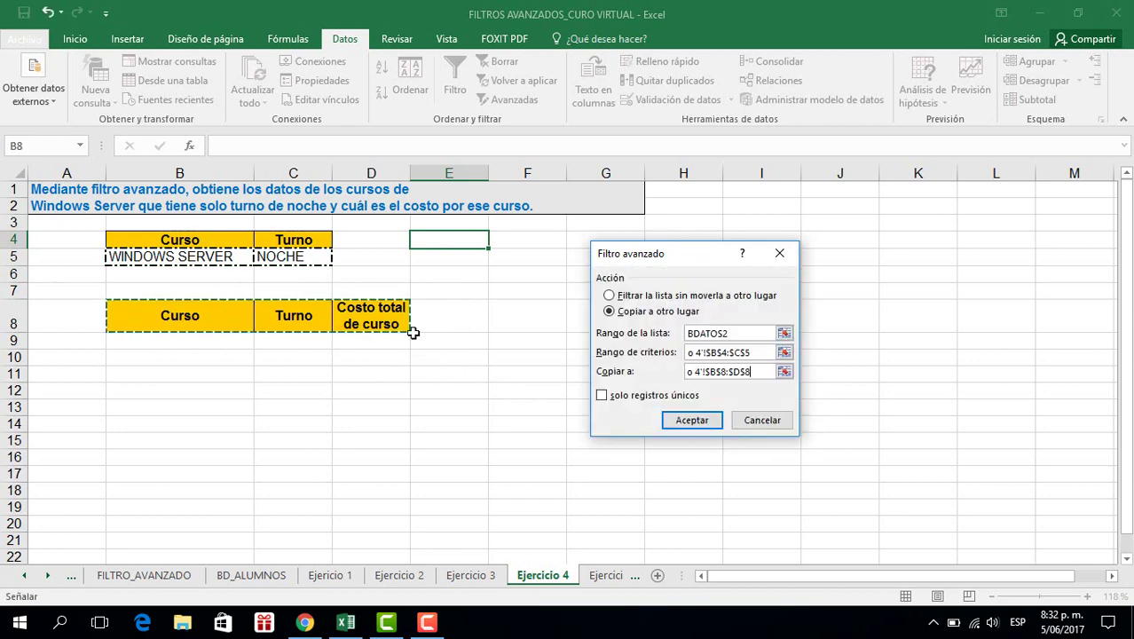
click(680, 421)
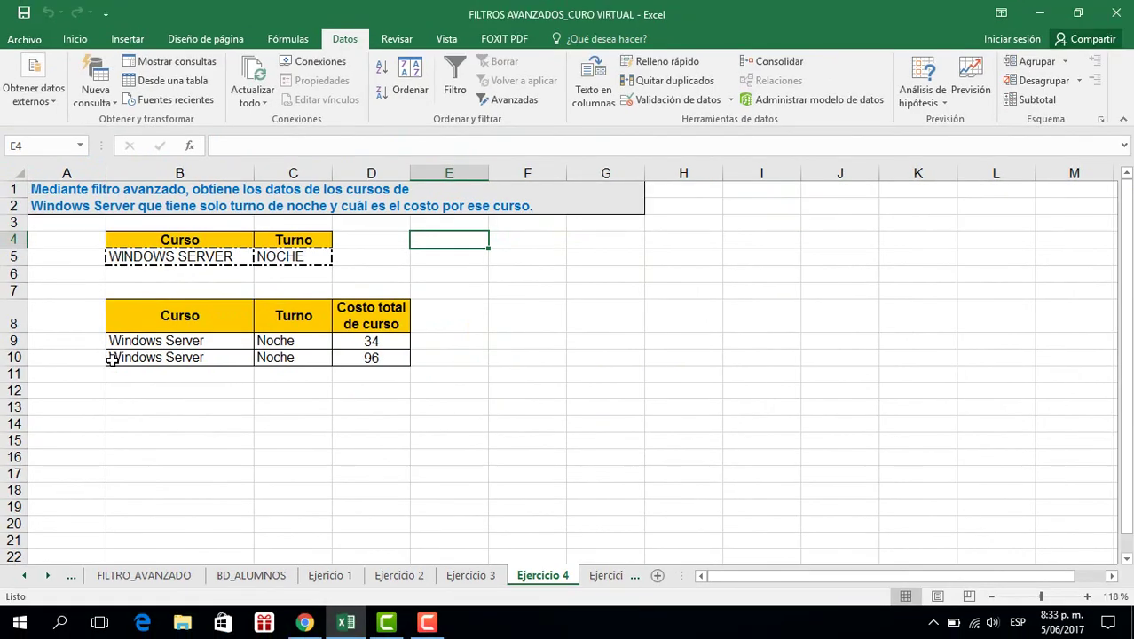
Review the Ejercicio 3 sheet, comparing its Ciclo de estudio criteria and task statement with the extracted records
click(485, 577)
scroll(453, 440, up, 2)
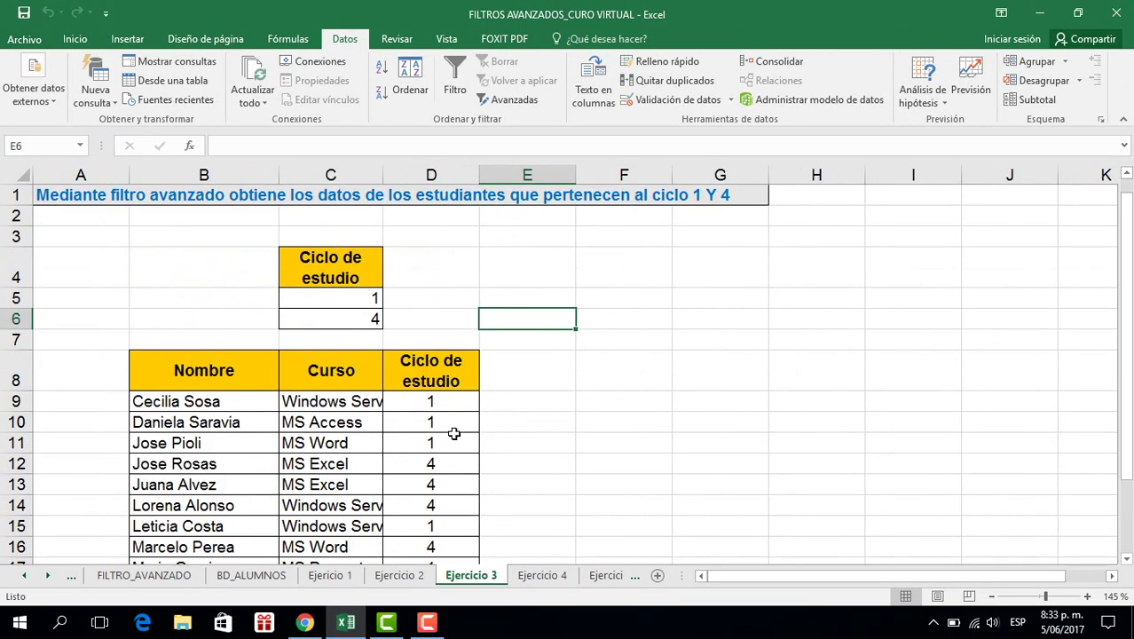
drag(364, 299, 359, 320)
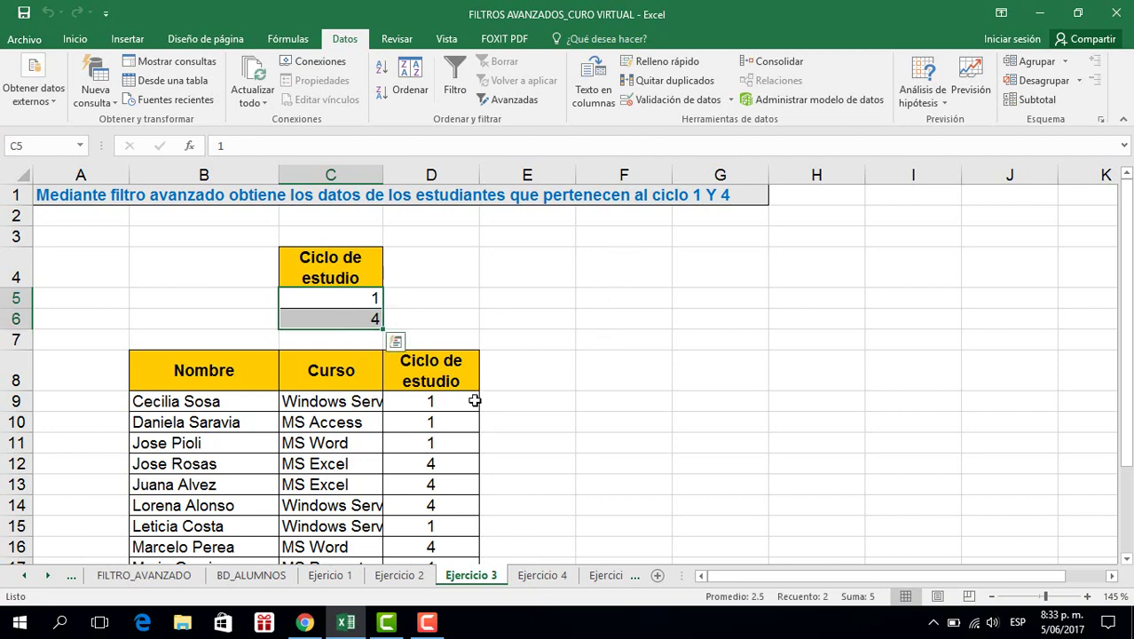
scroll(471, 398, down, 1)
scroll(517, 302, up, 1)
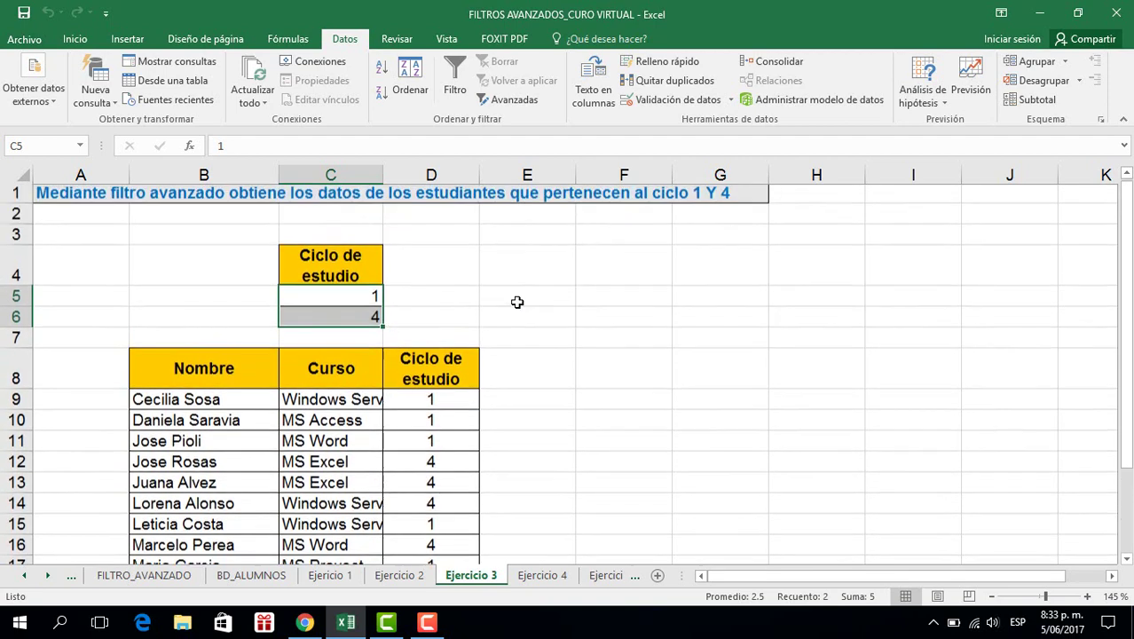
click(712, 190)
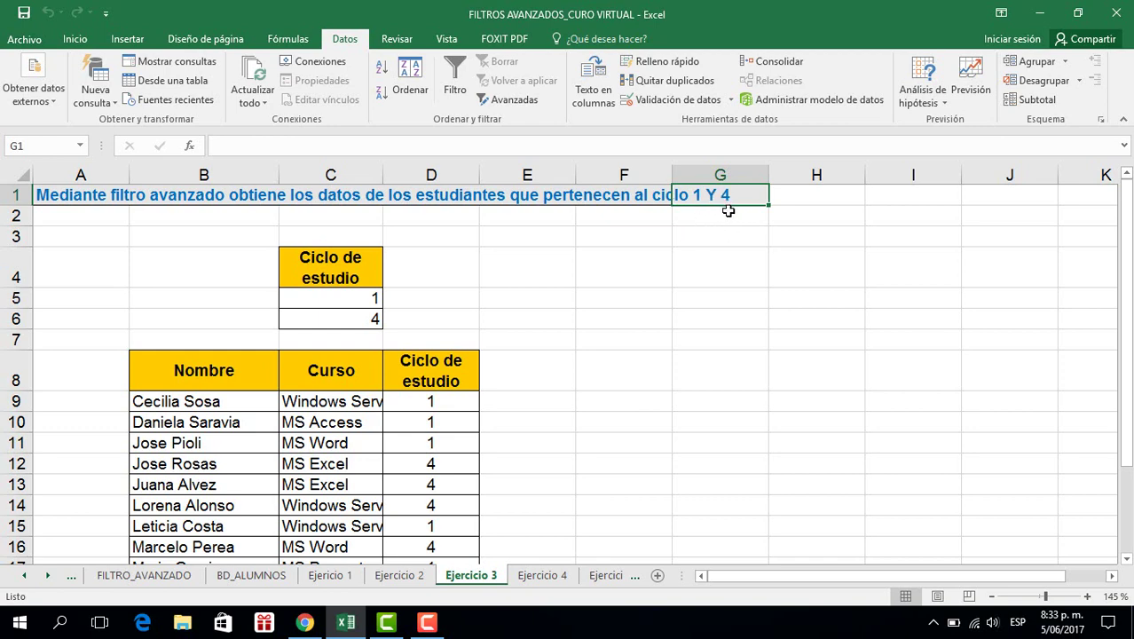
click(353, 302)
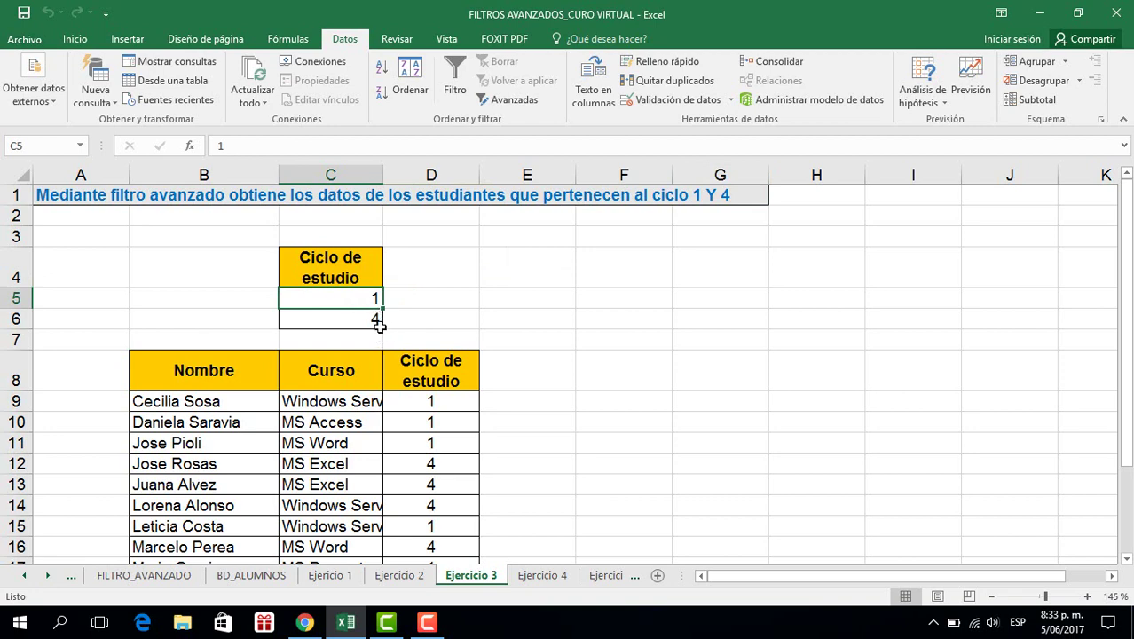
scroll(451, 423, down, 3)
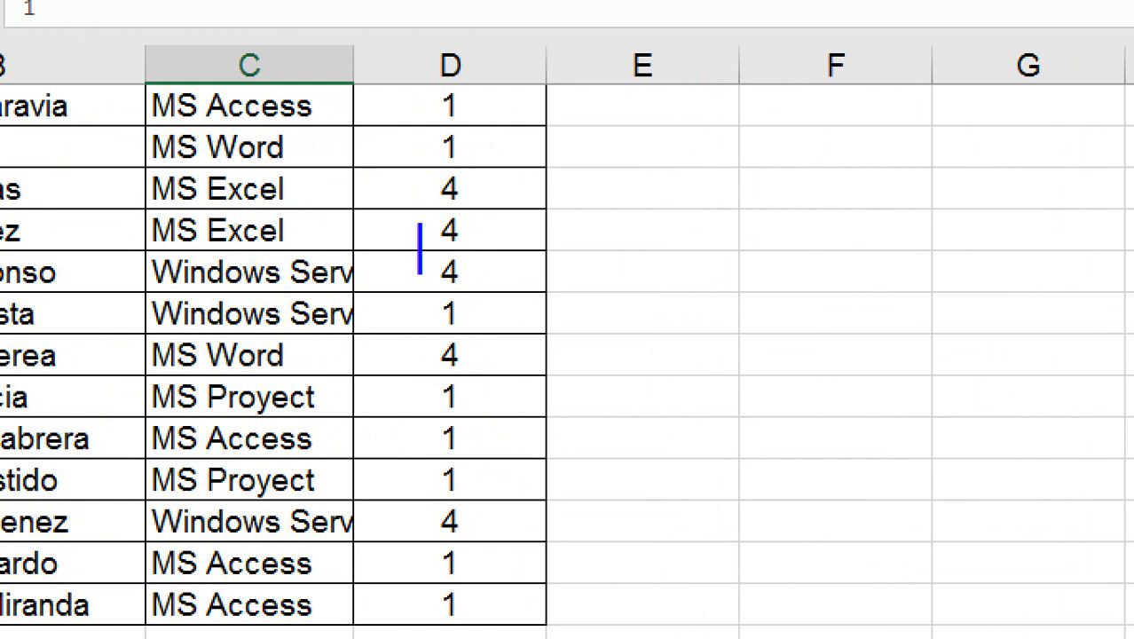
text(1)
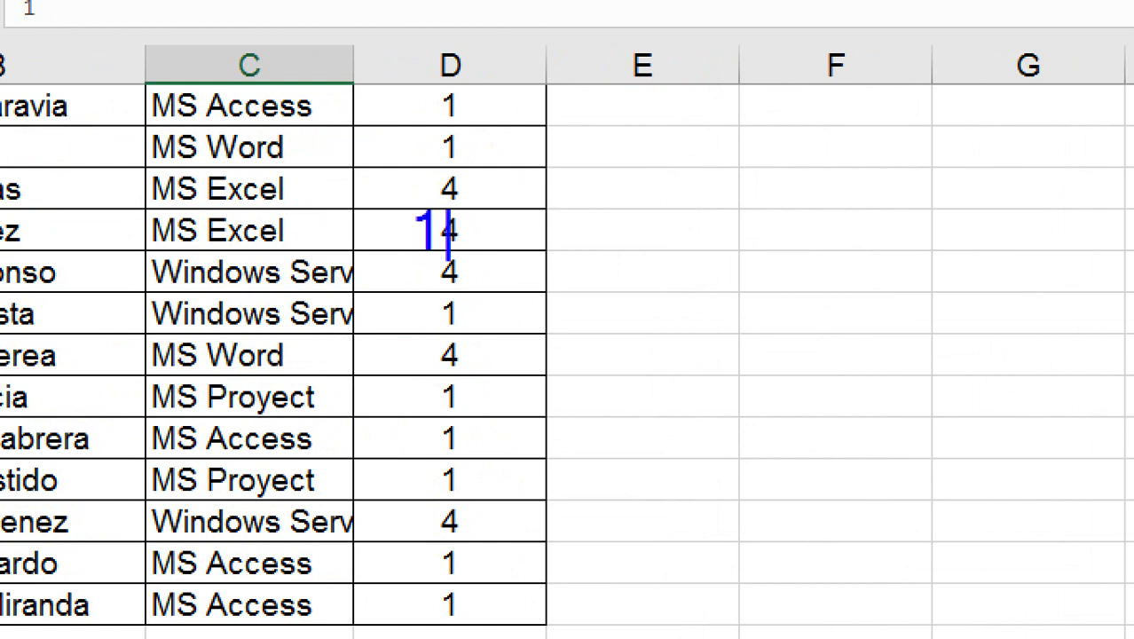
key(Escape)
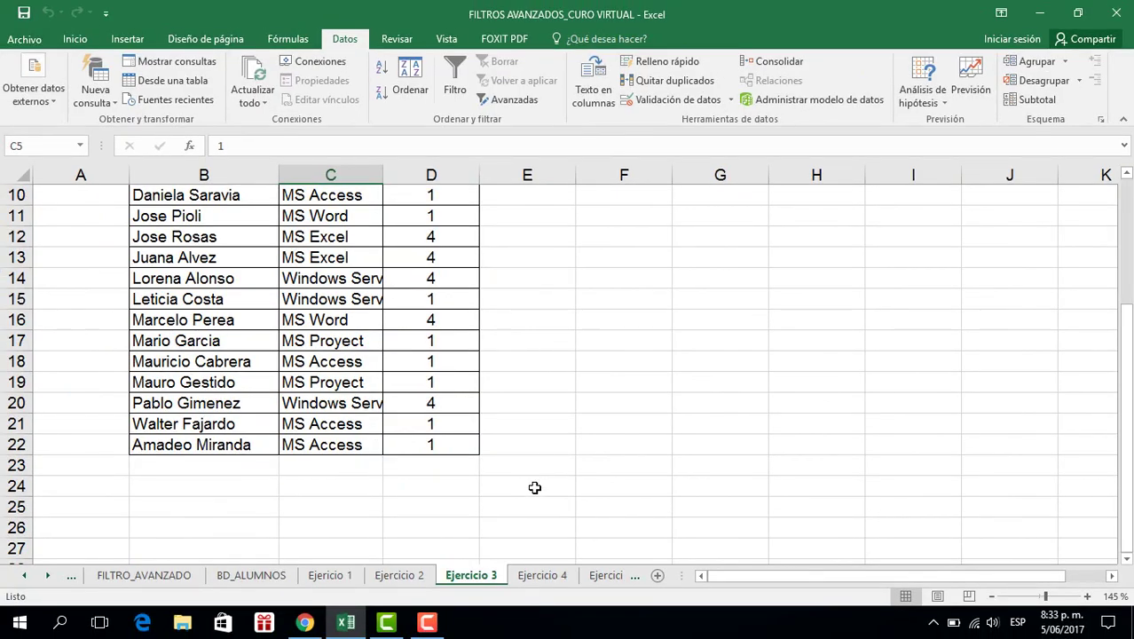
Open the Ejercicio 5 sheet and read its task statement, criteria headers and output headers
click(550, 577)
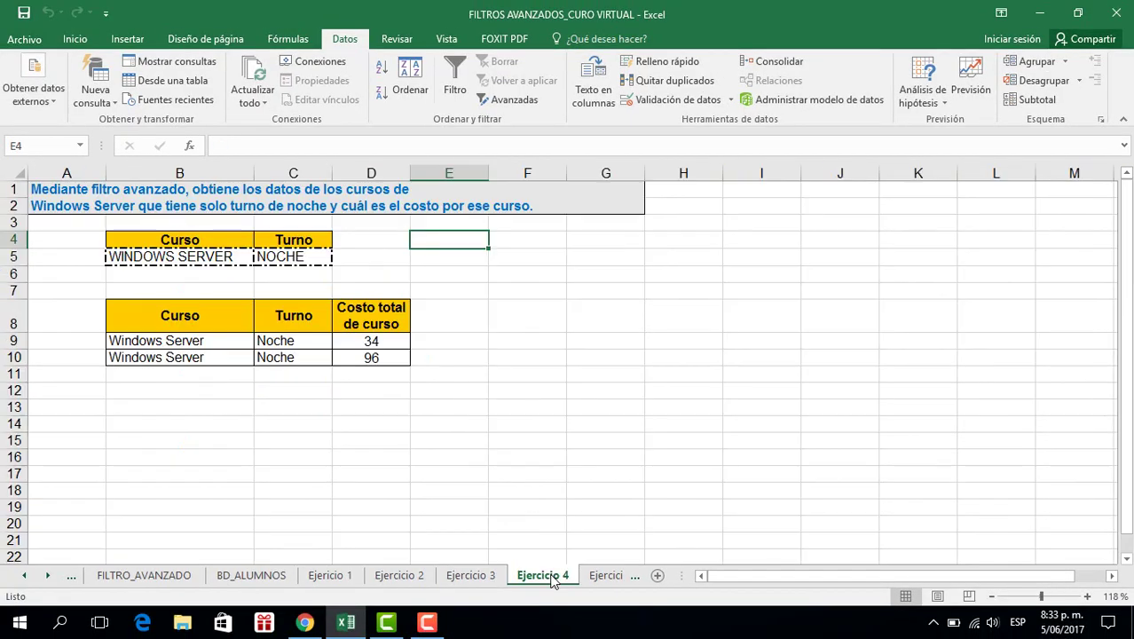
click(601, 577)
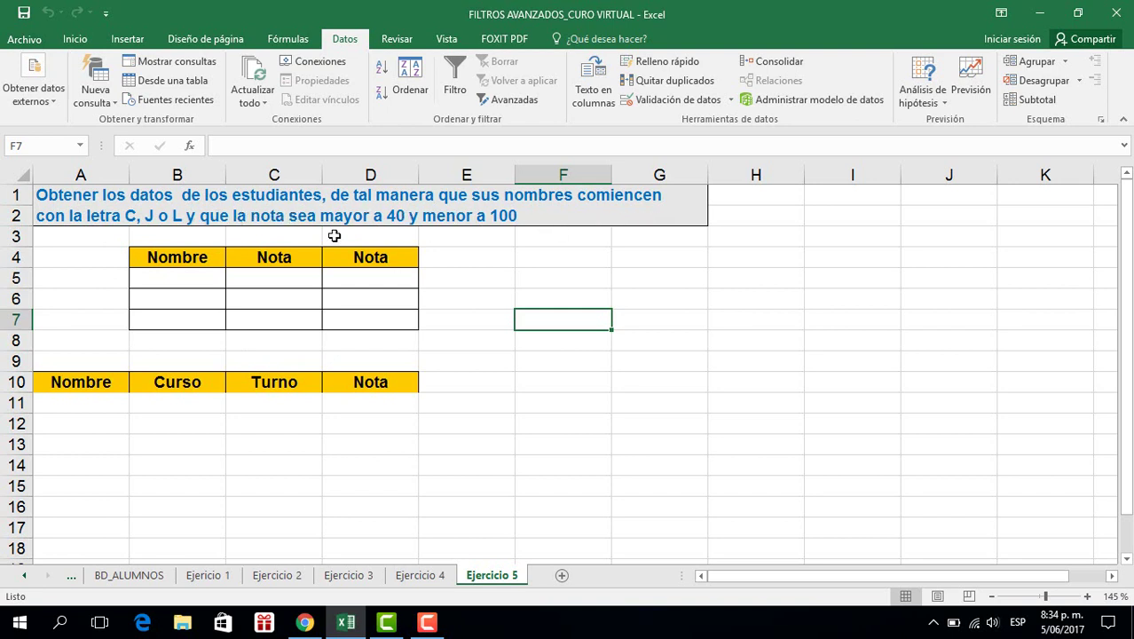
click(178, 273)
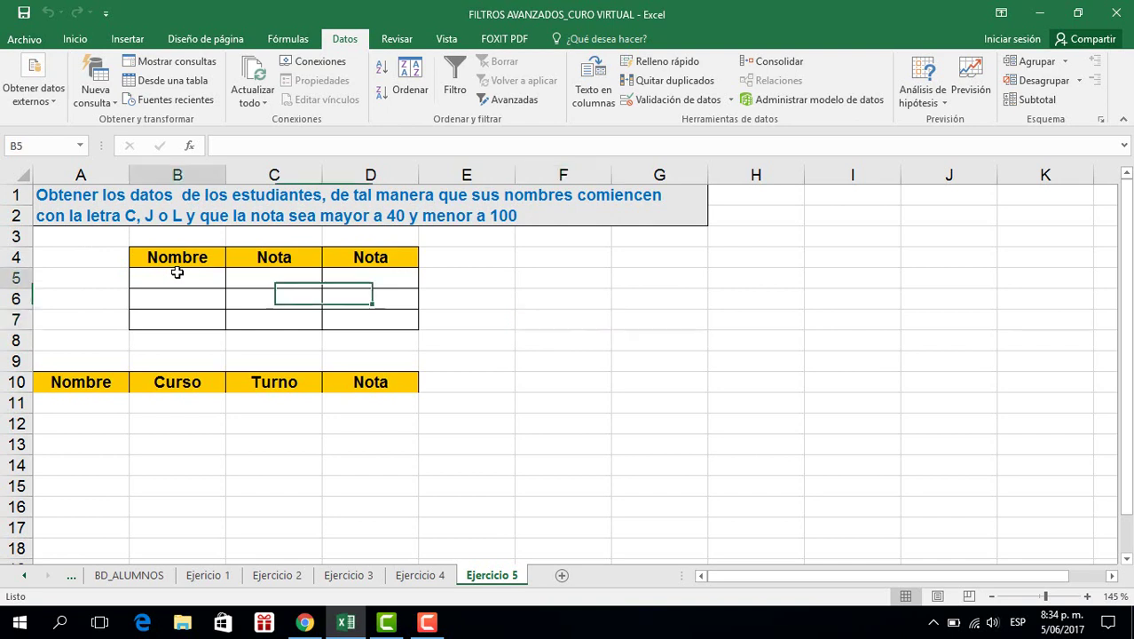
Enter the name criteria C, J and L in cells B5 to B7 under the Nombre header
text(C)
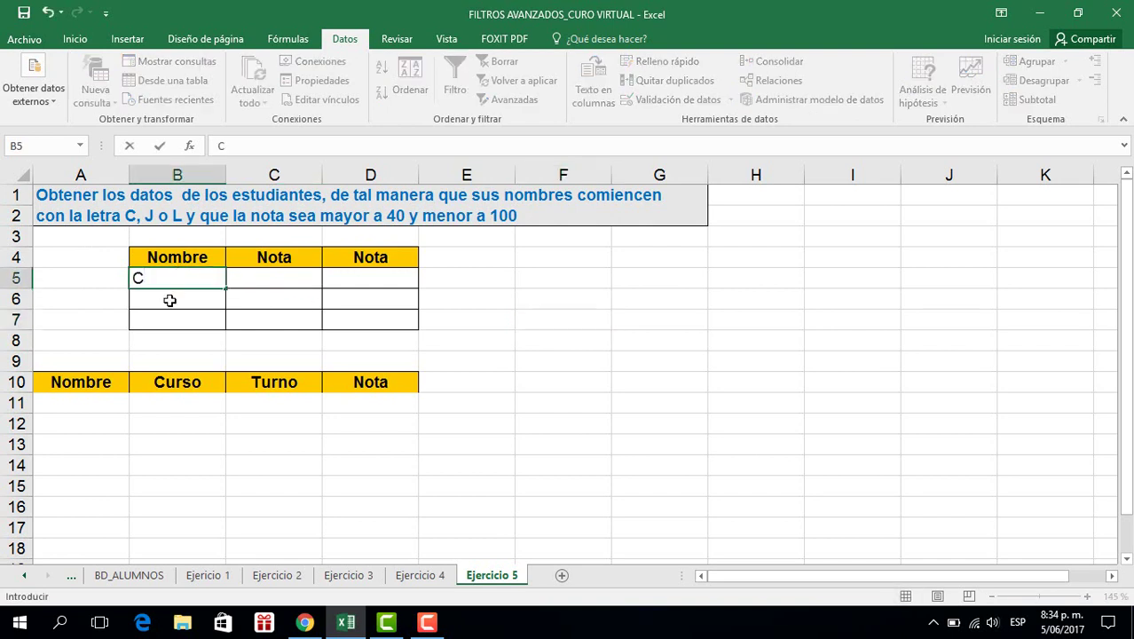
key(Return)
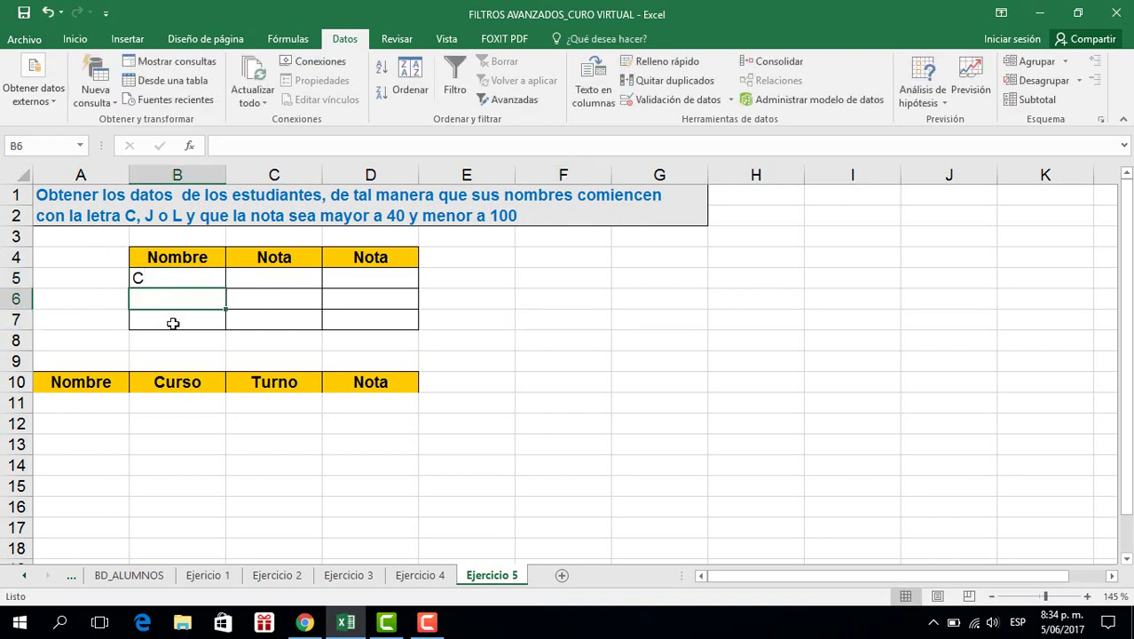
text(J)
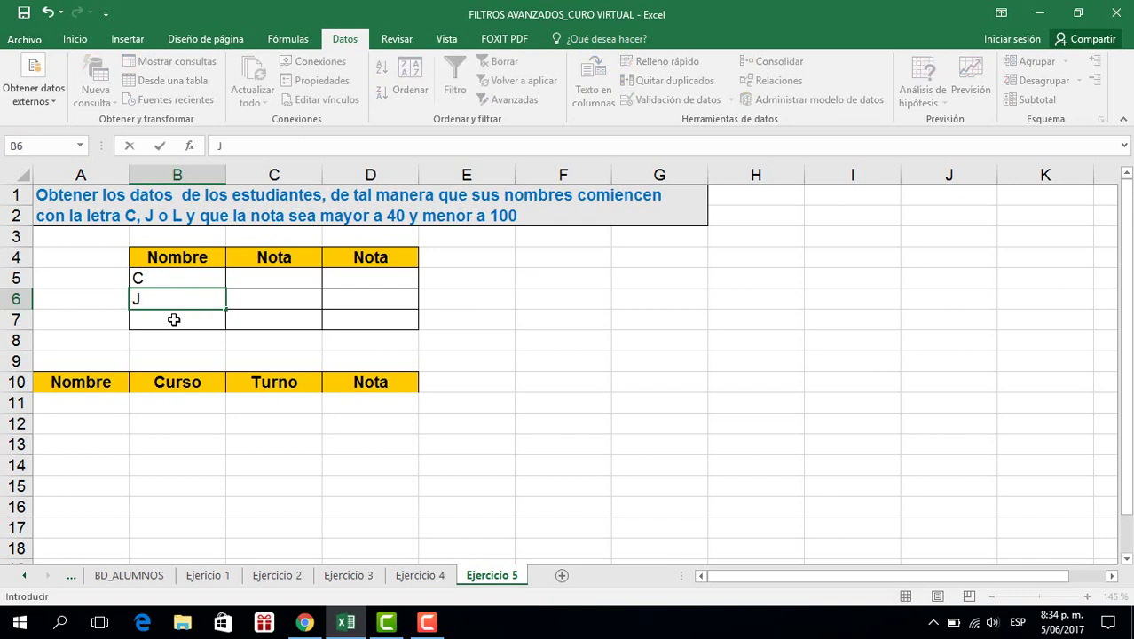
key(Return)
text(L)
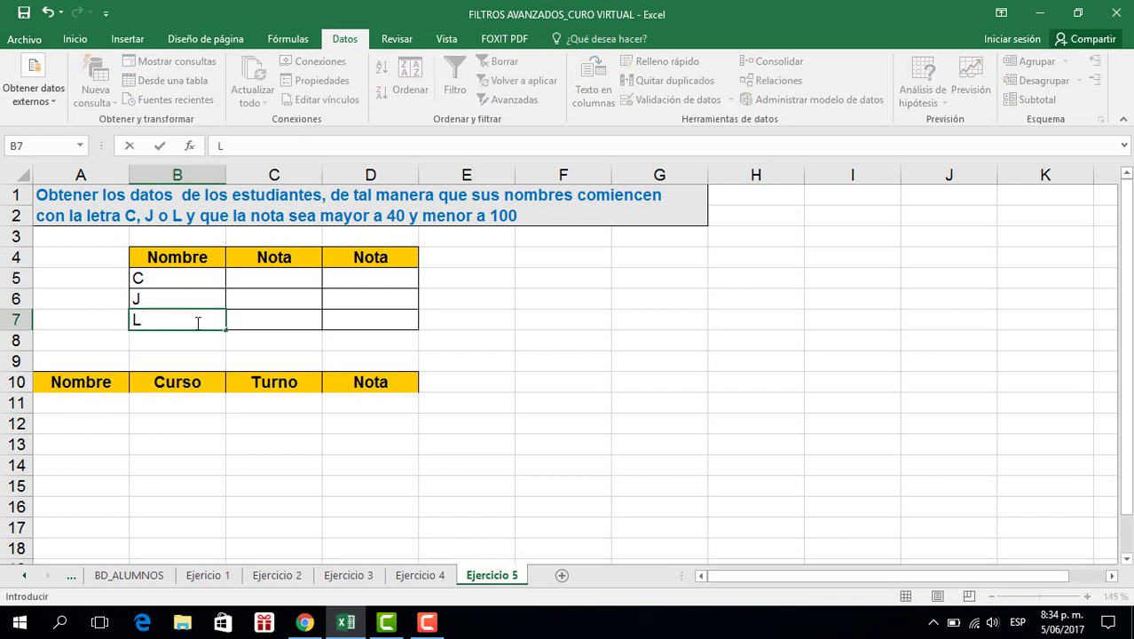
key(Return)
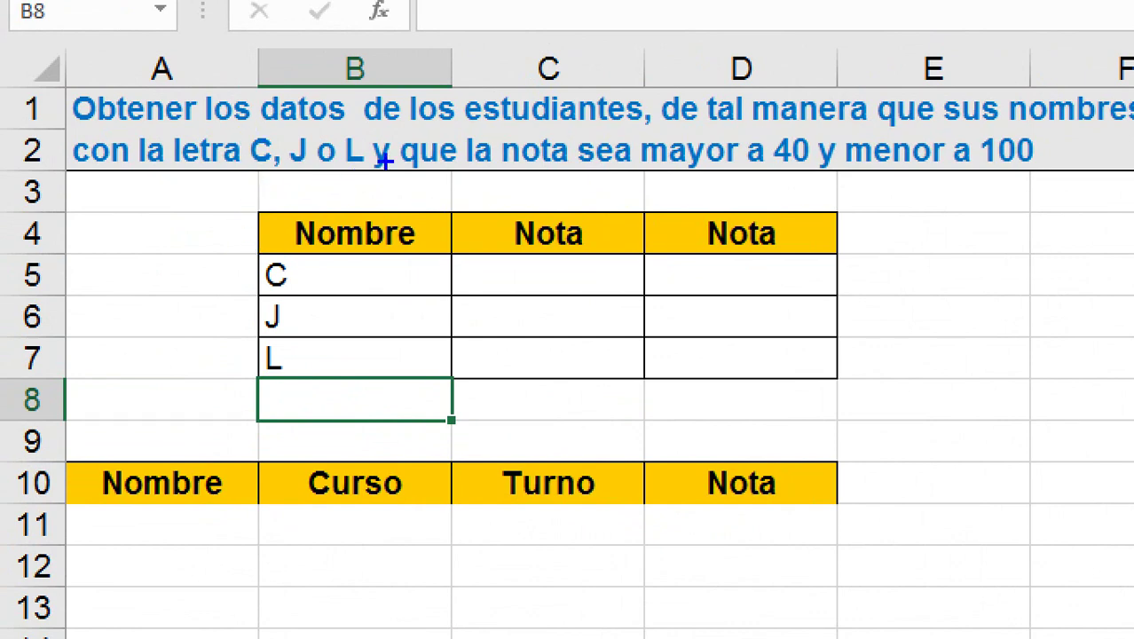
drag(235, 246, 309, 386)
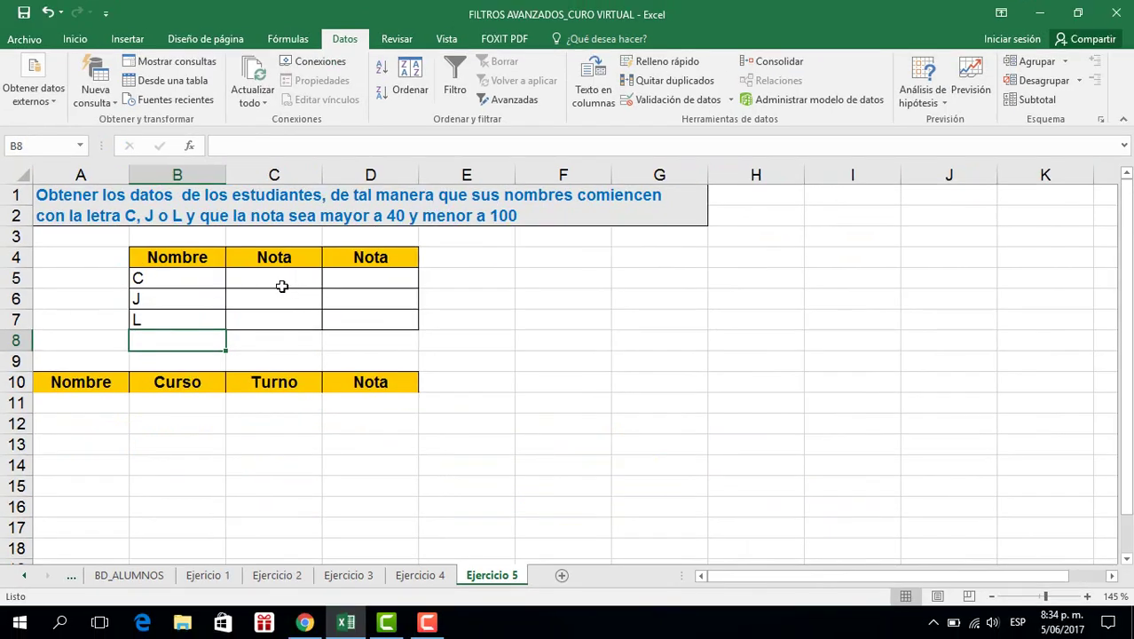
Enter the grade criteria >40 in C5 and <100 in D5 for the names starting with C
click(282, 285)
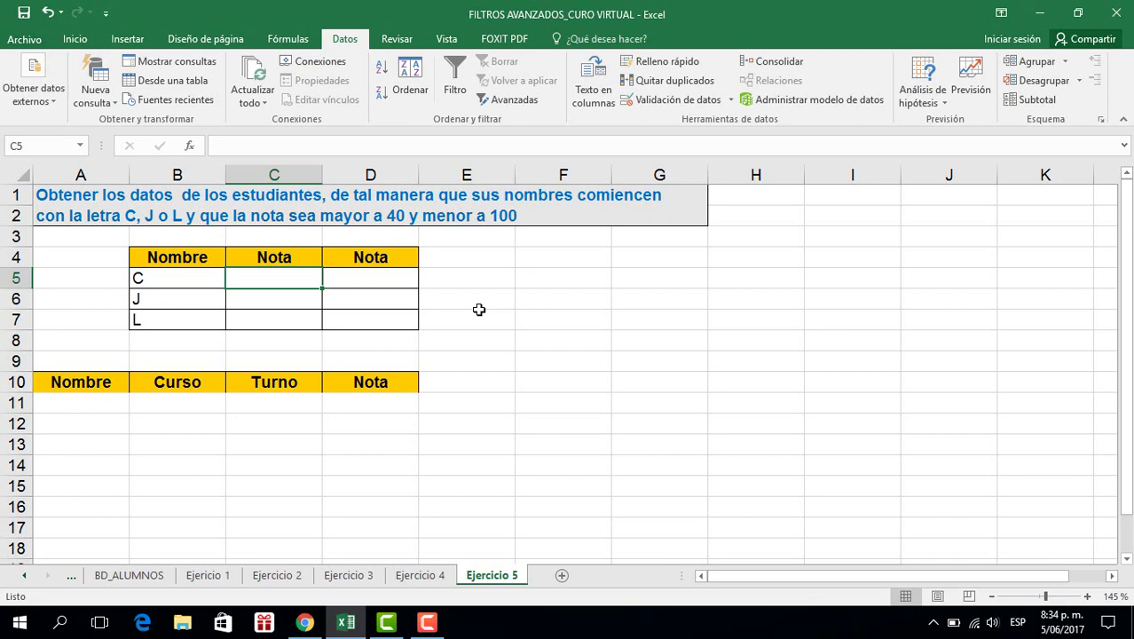
text(>40)
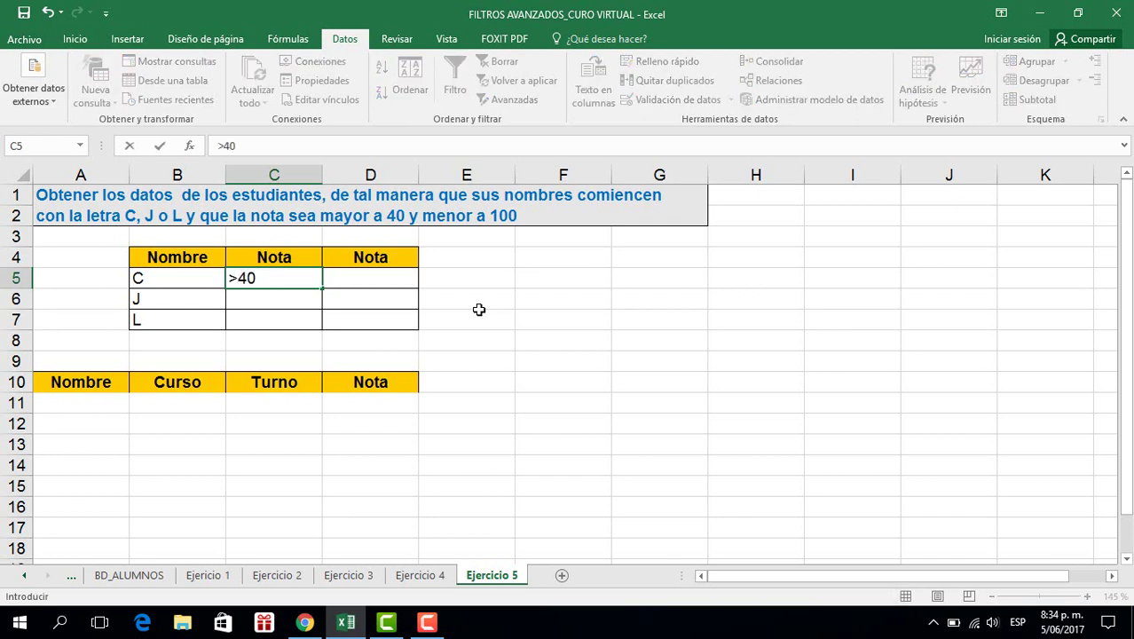
click(400, 279)
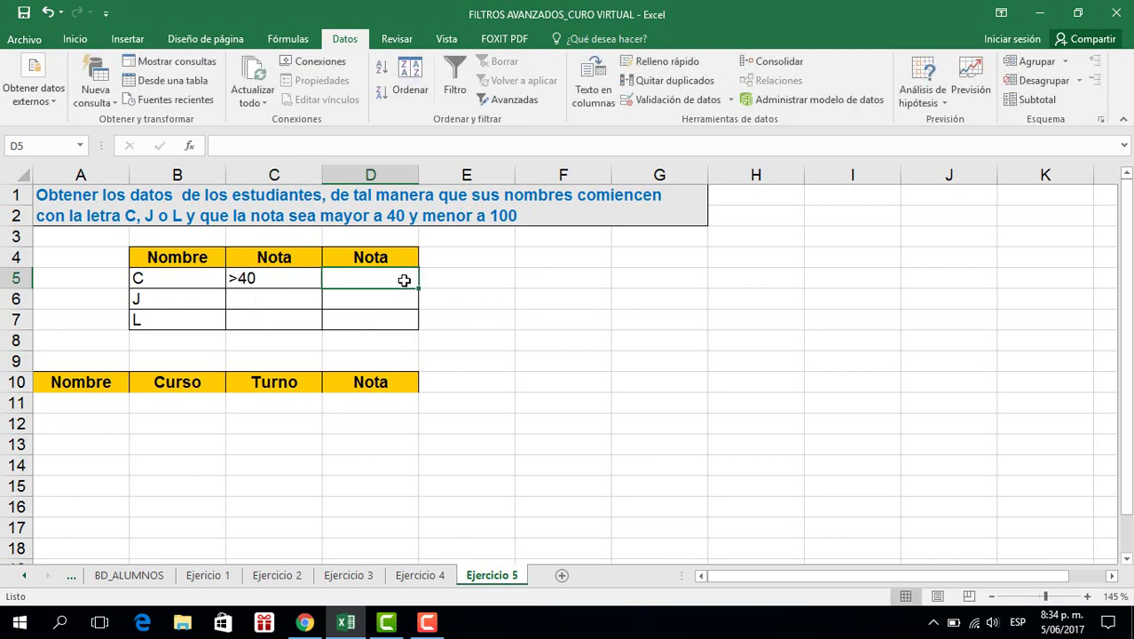
text(<100)
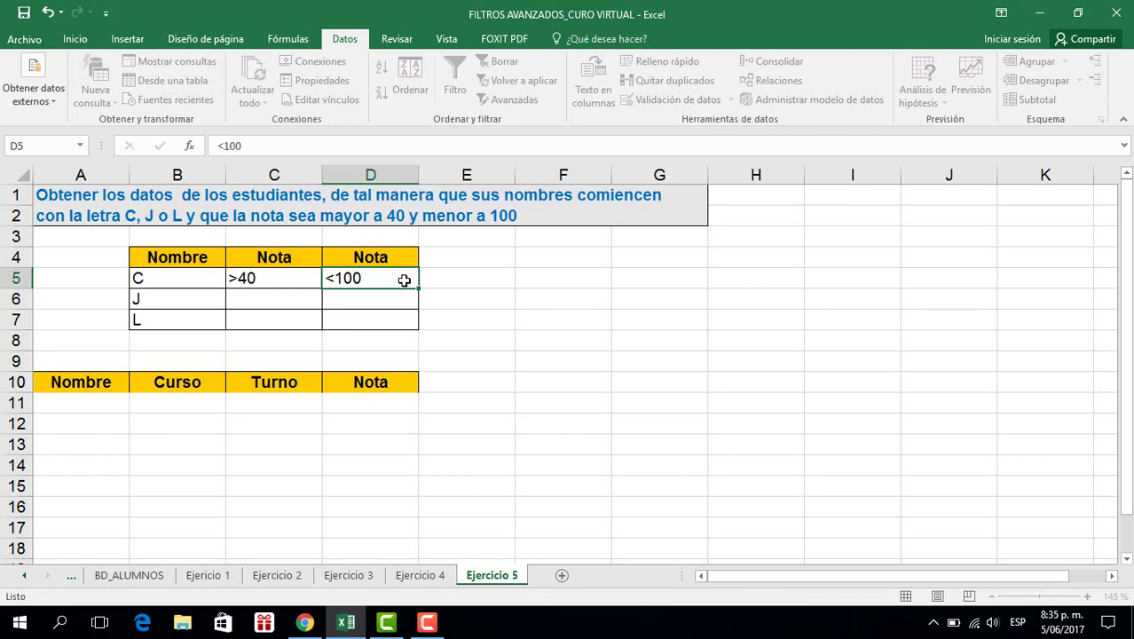
key(Return)
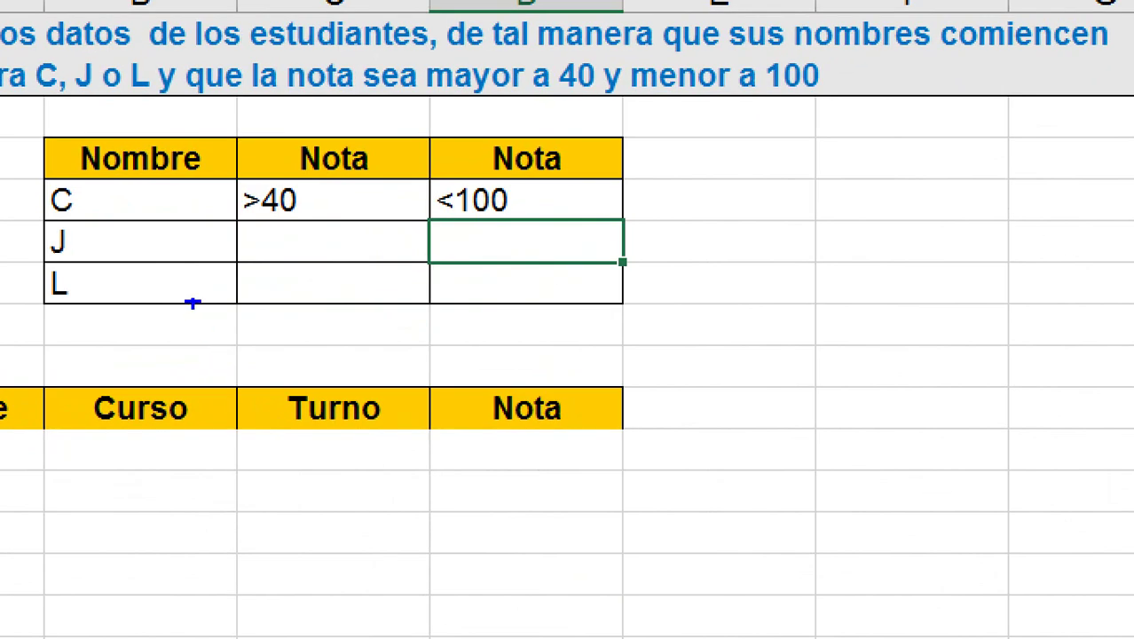
drag(36, 181, 630, 225)
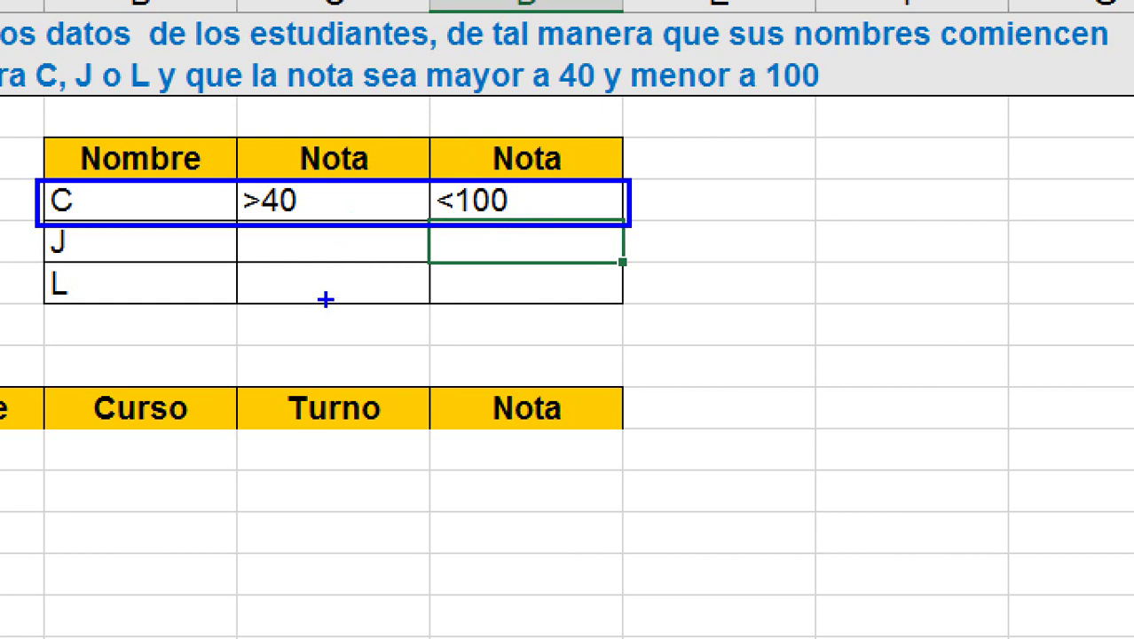
key(r)
mouse_move(236, 182)
mouse_down()
mouse_move(431, 217)
mouse_move(614, 222)
mouse_up()
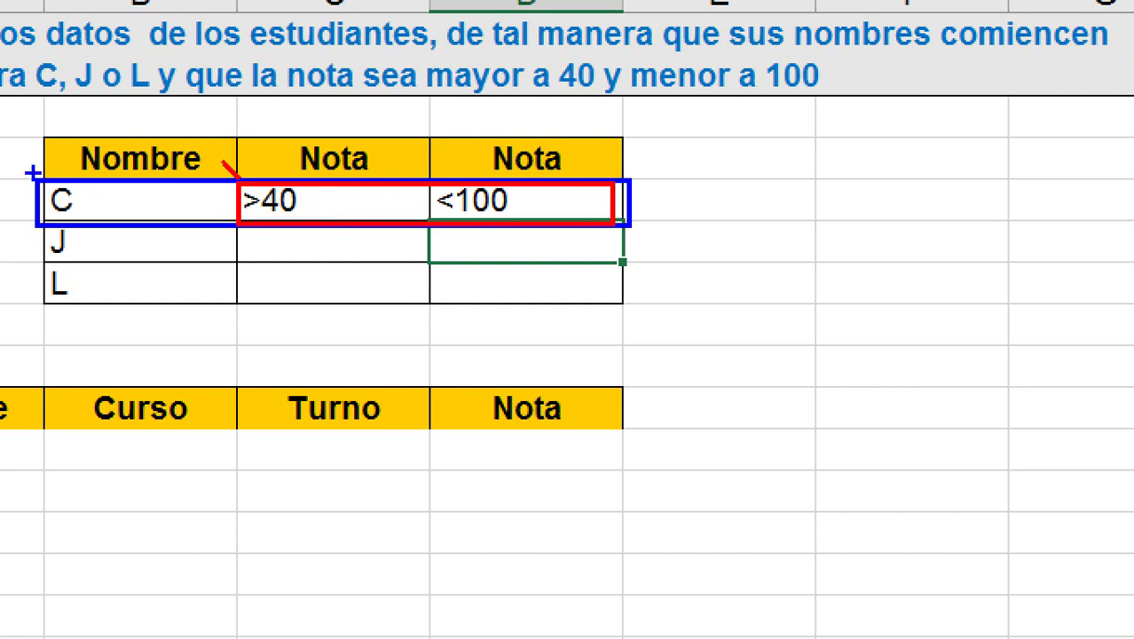
drag(32, 174, 87, 304)
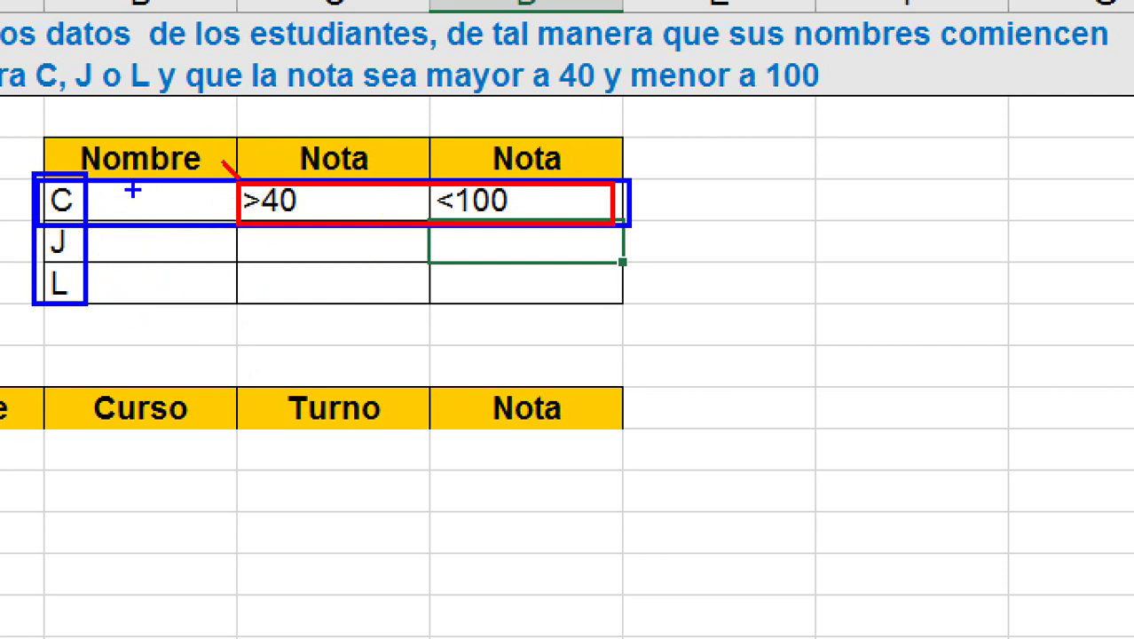
drag(129, 185, 181, 146)
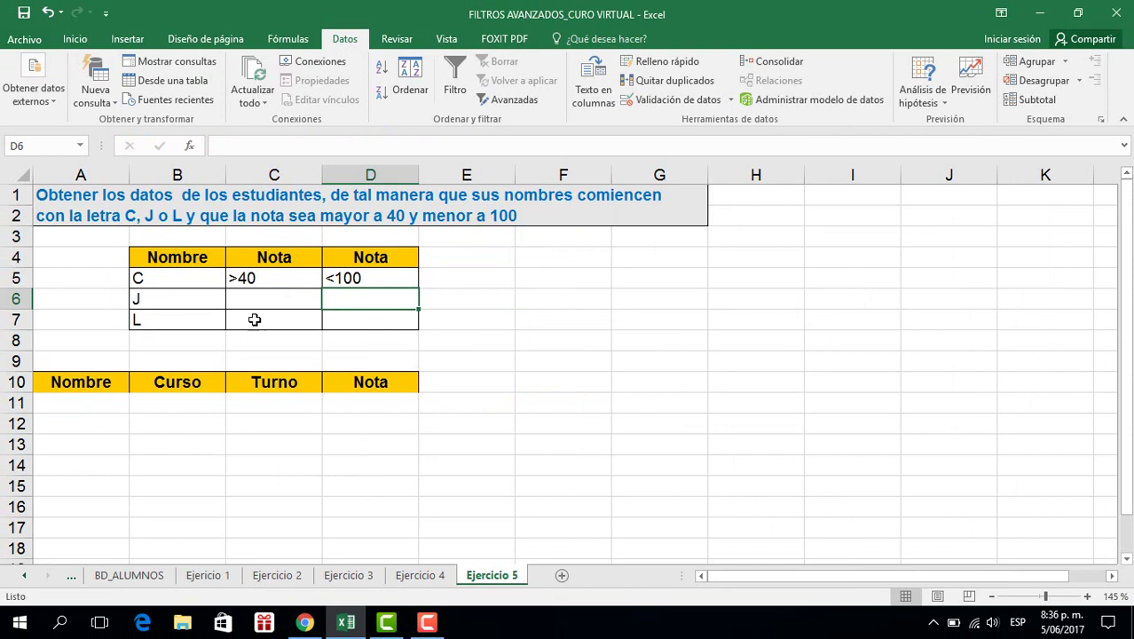
Enter >40 in C6 and <100 in D6 as the grade criteria for names starting with J
click(306, 244)
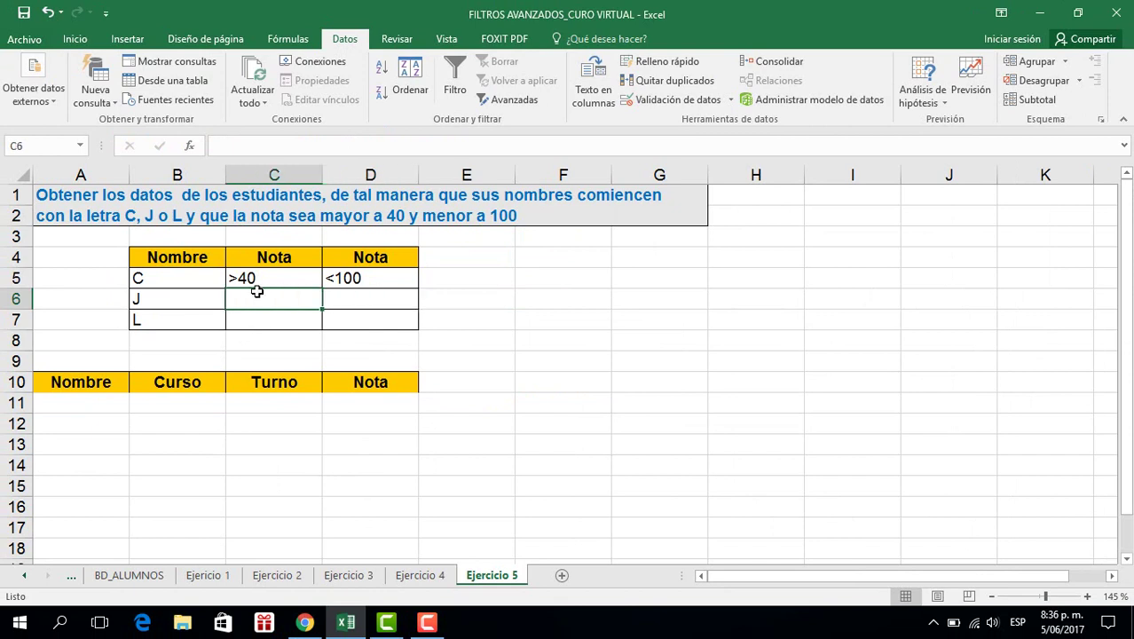
text(<)
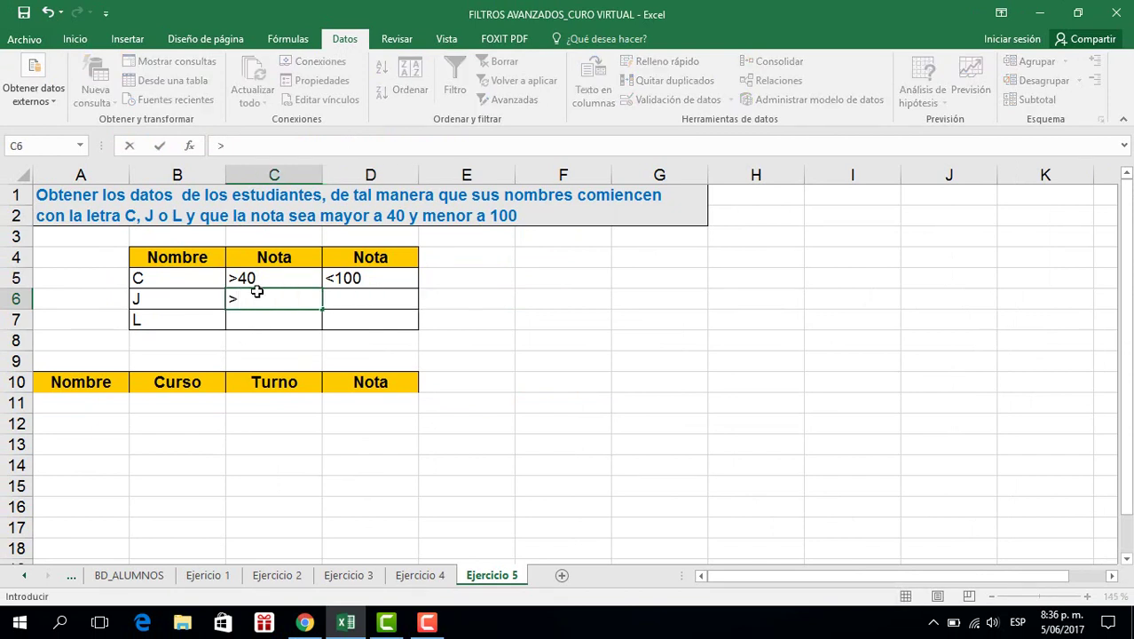
text(40)
click(353, 297)
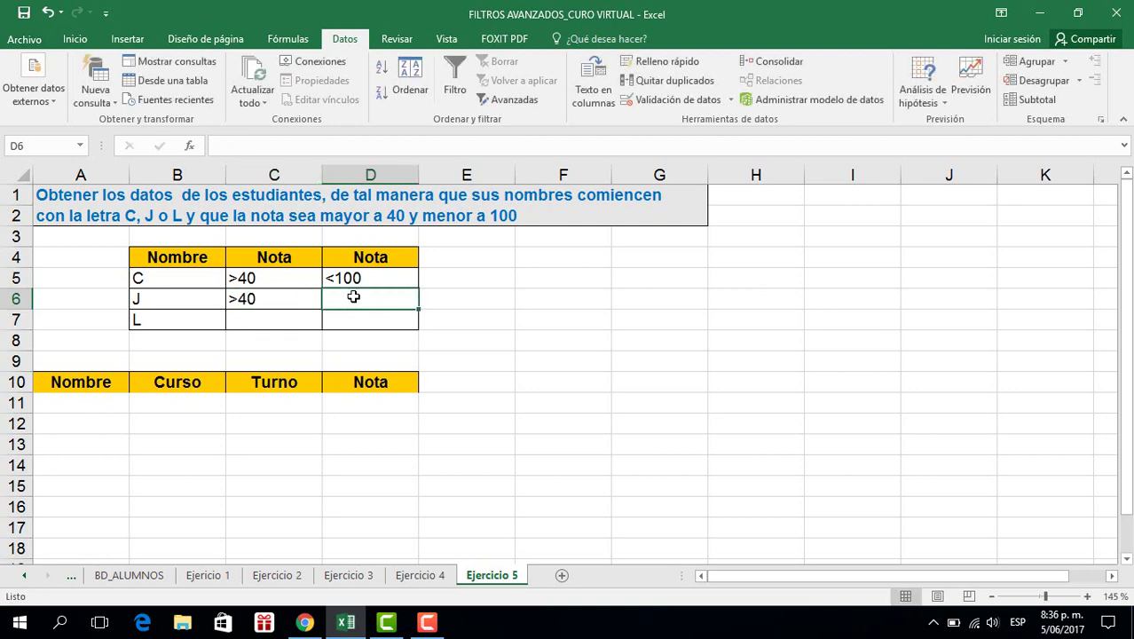
text(<100)
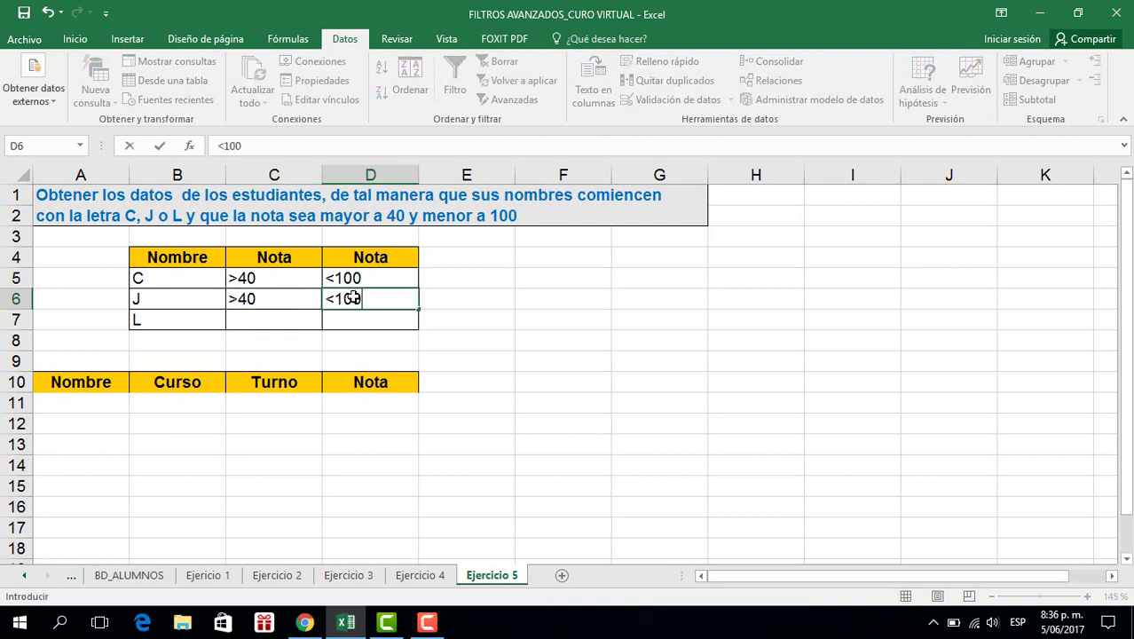
key(Return)
Complete the L criteria row with >40 in C7 and <100 in D7
click(278, 322)
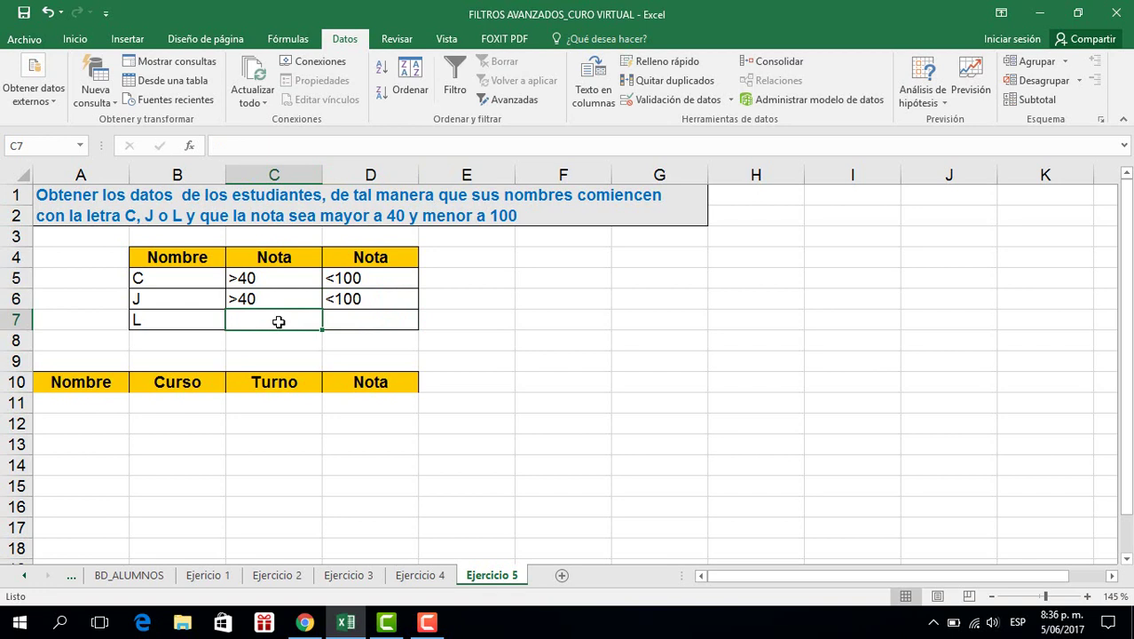
text(>40)
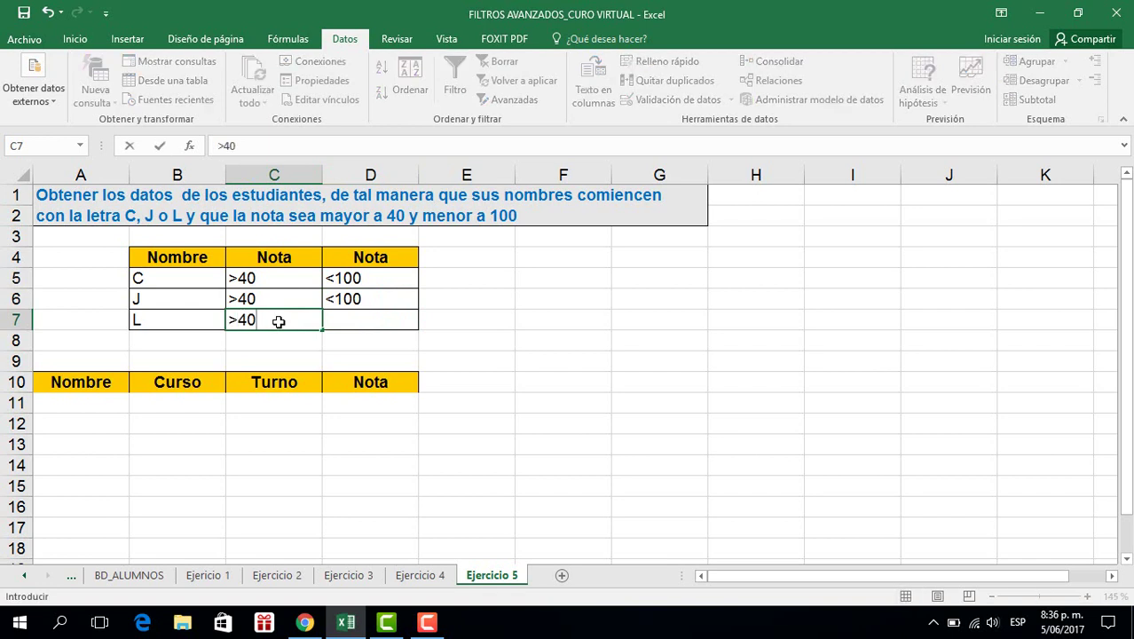
click(340, 318)
text(<100)
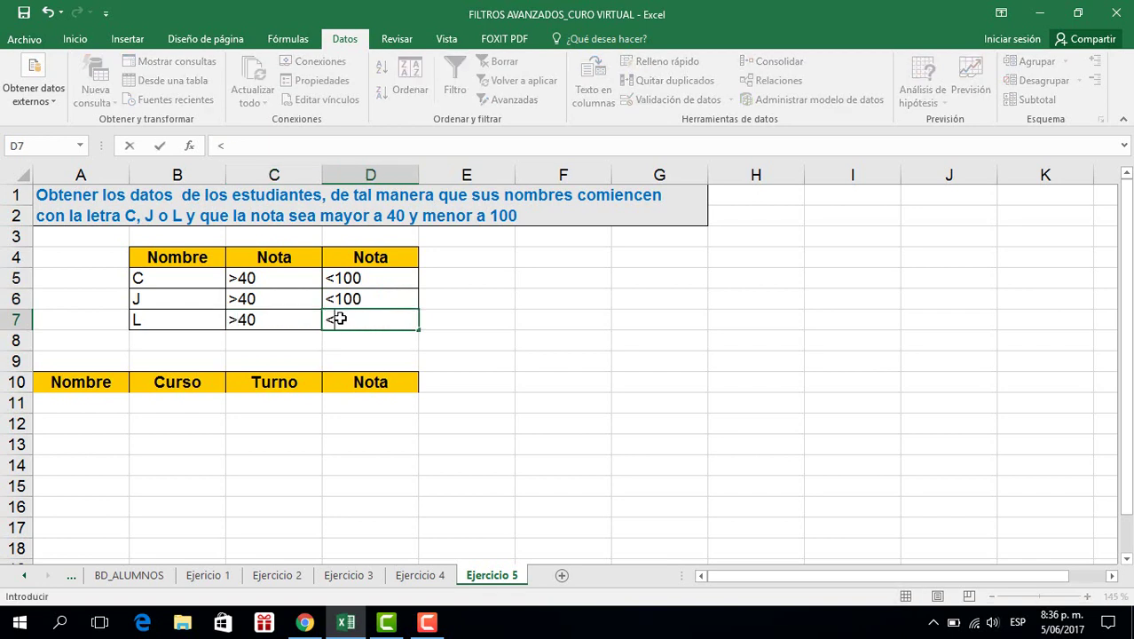
click(470, 351)
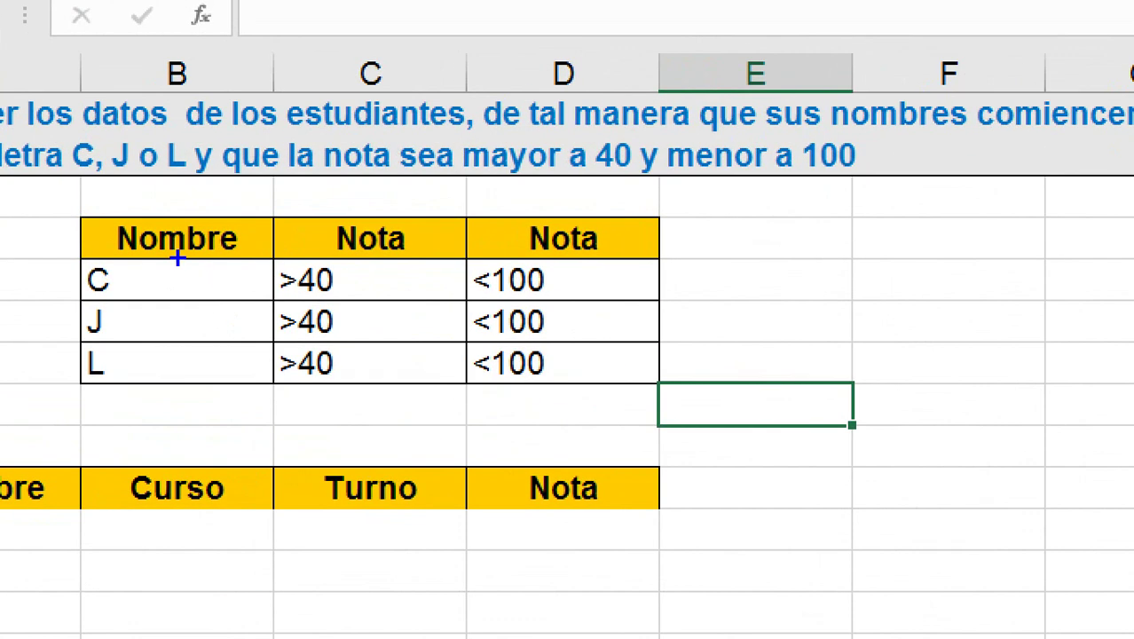
mouse_move(80, 214)
mouse_down()
mouse_move(162, 215)
mouse_move(271, 260)
mouse_up()
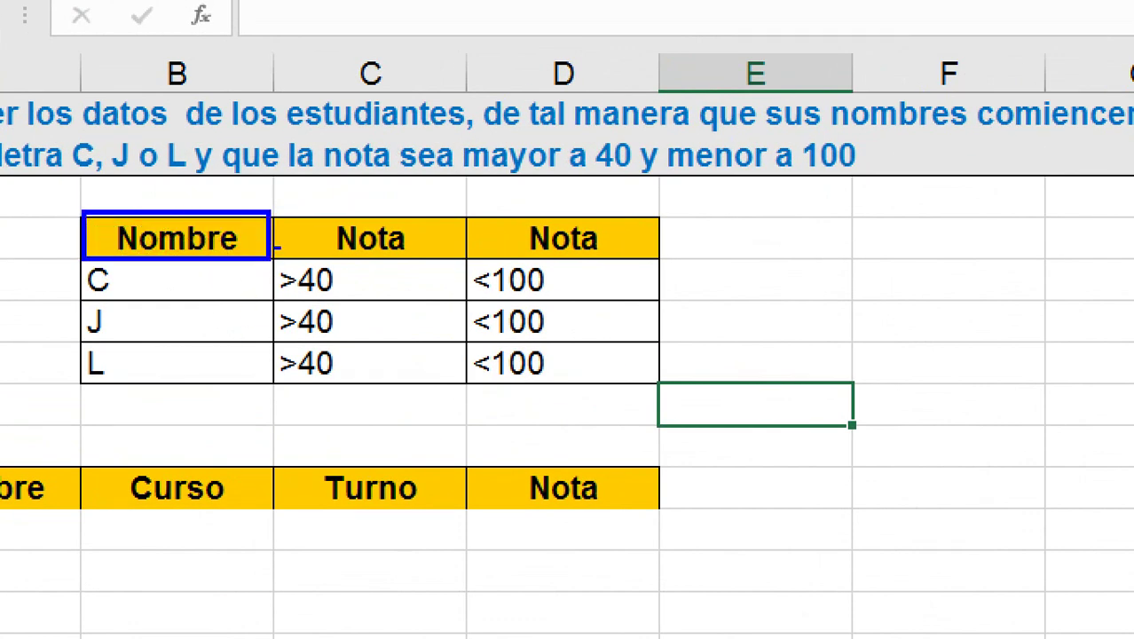
drag(328, 213, 443, 262)
drag(520, 217, 617, 264)
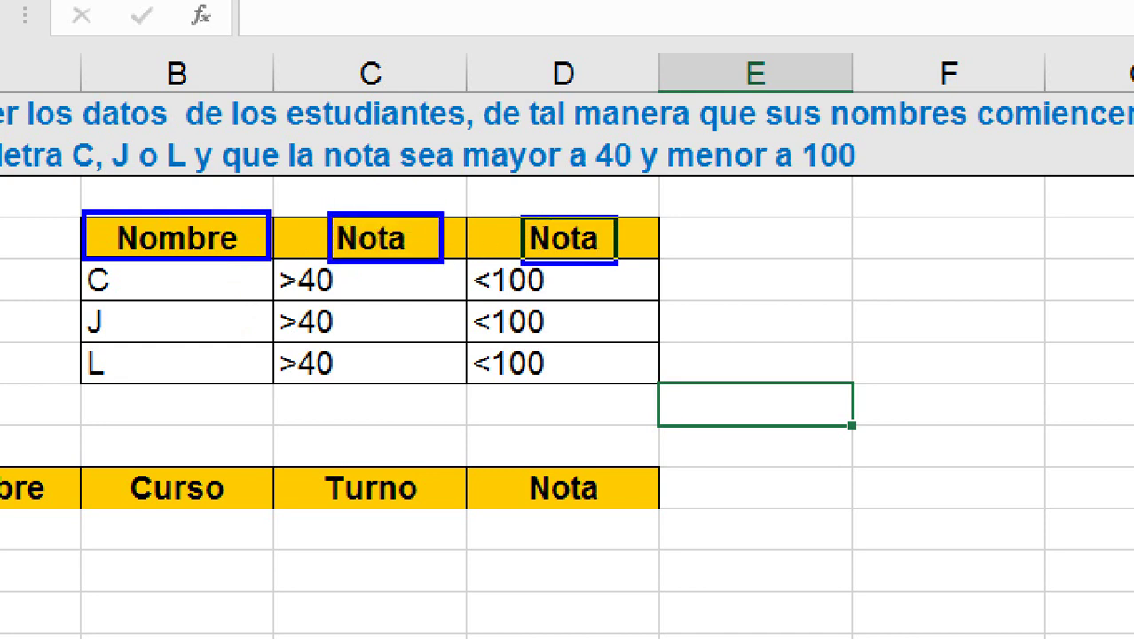
mouse_move(427, 215)
mouse_down()
mouse_move(471, 189)
mouse_move(528, 215)
mouse_up()
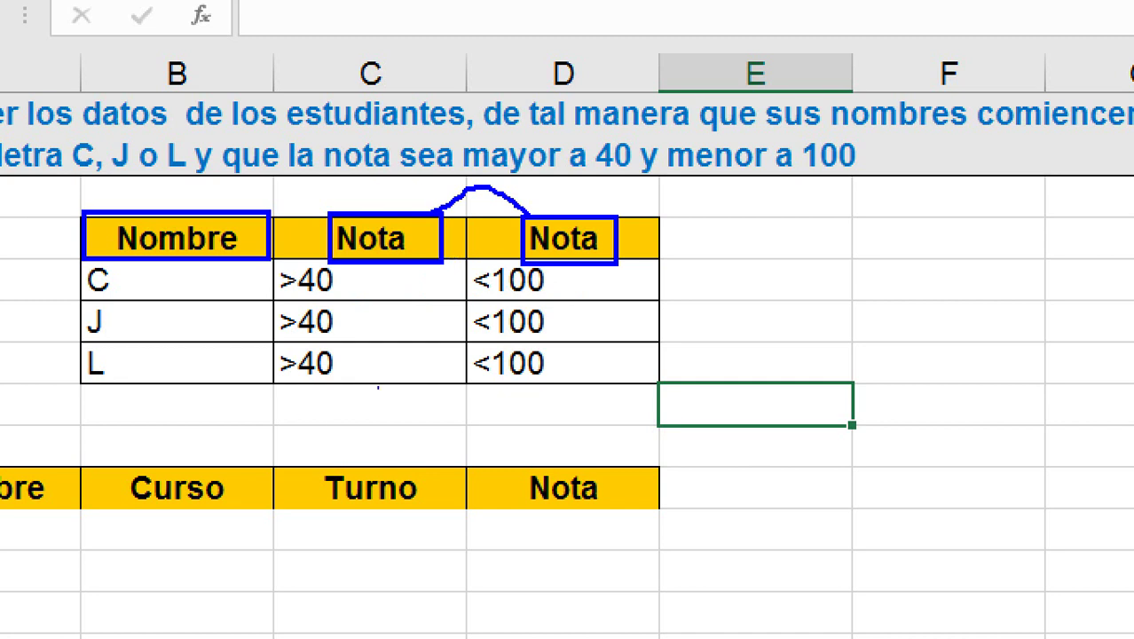
mouse_move(270, 341)
mouse_down()
mouse_move(430, 382)
mouse_move(597, 391)
mouse_up()
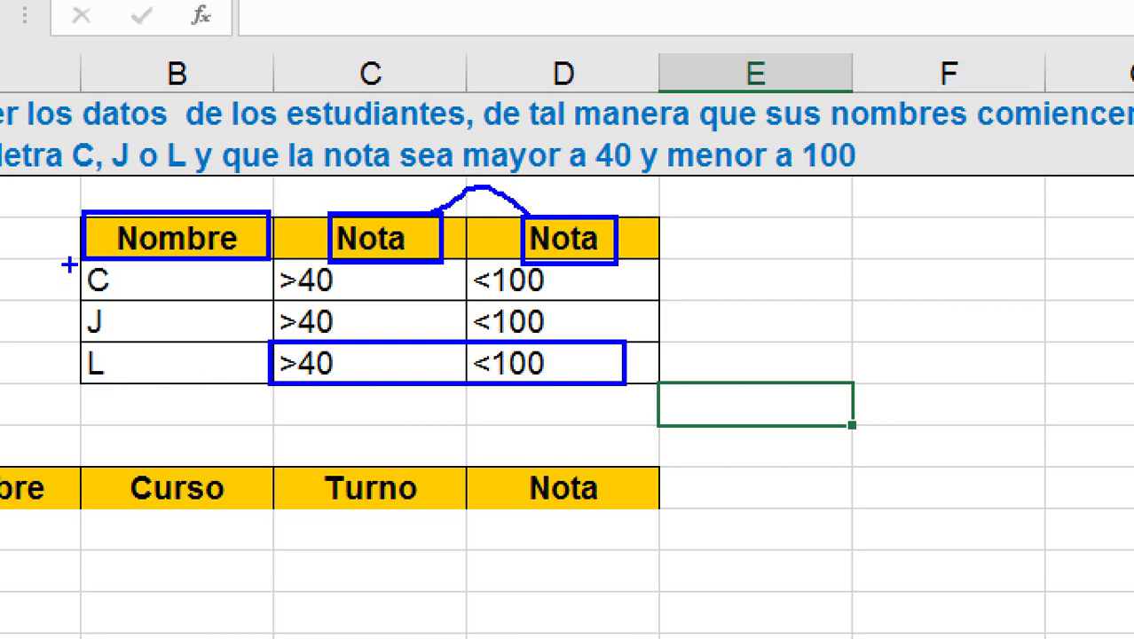
drag(68, 264, 138, 379)
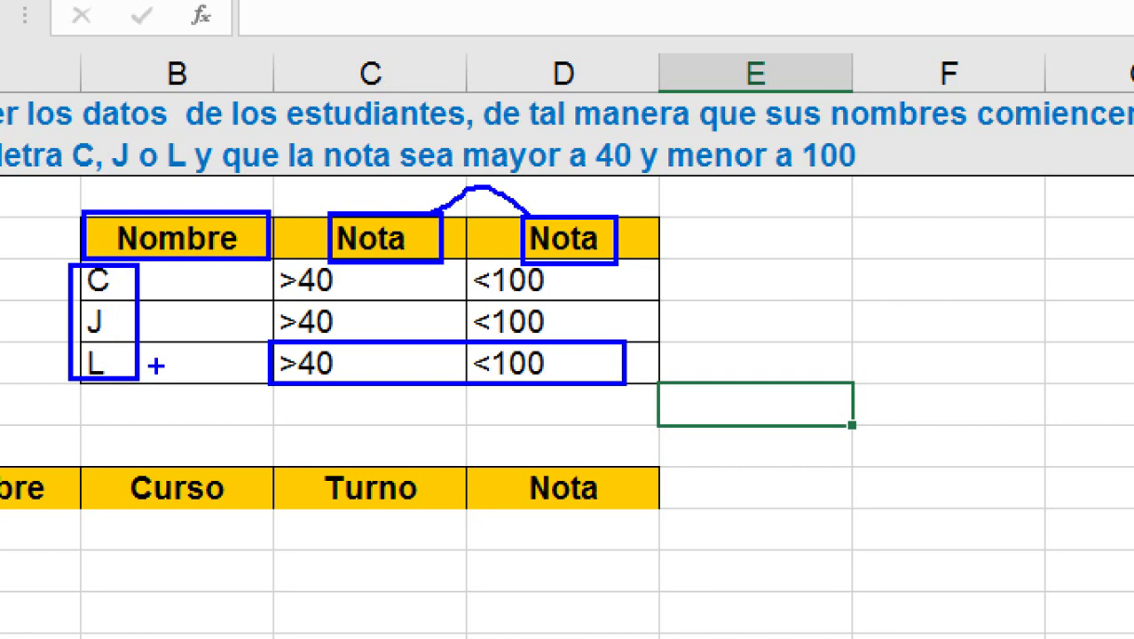
key(Escape)
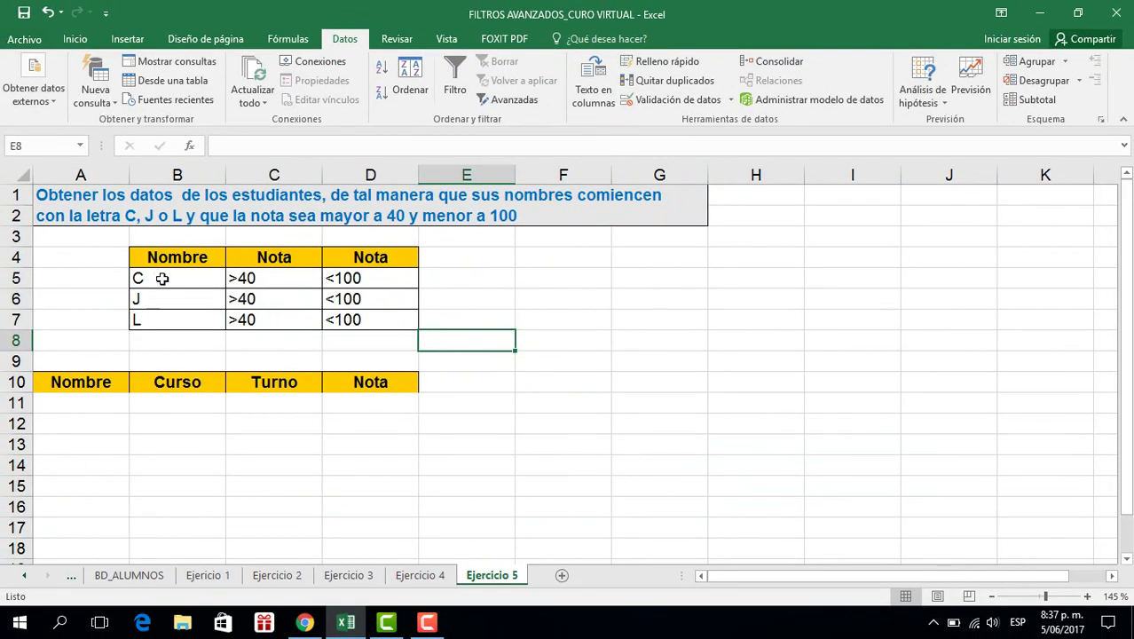
Start an advanced filter on Ejercicio 5 that copies to another location, with BDATOS2 as the list range
click(477, 282)
click(507, 100)
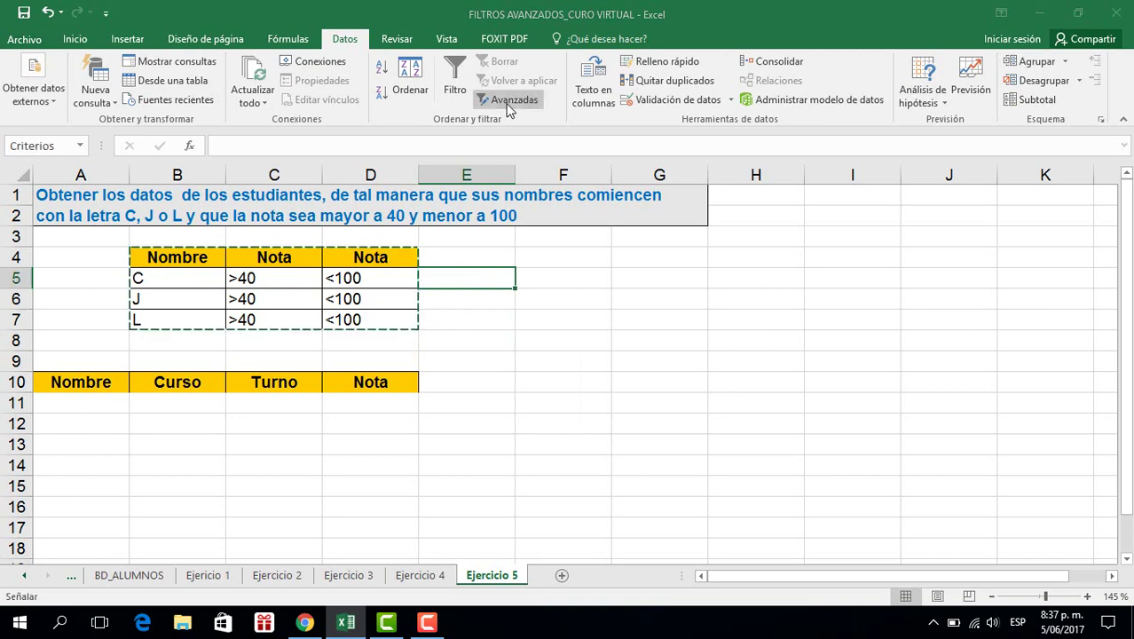
click(622, 311)
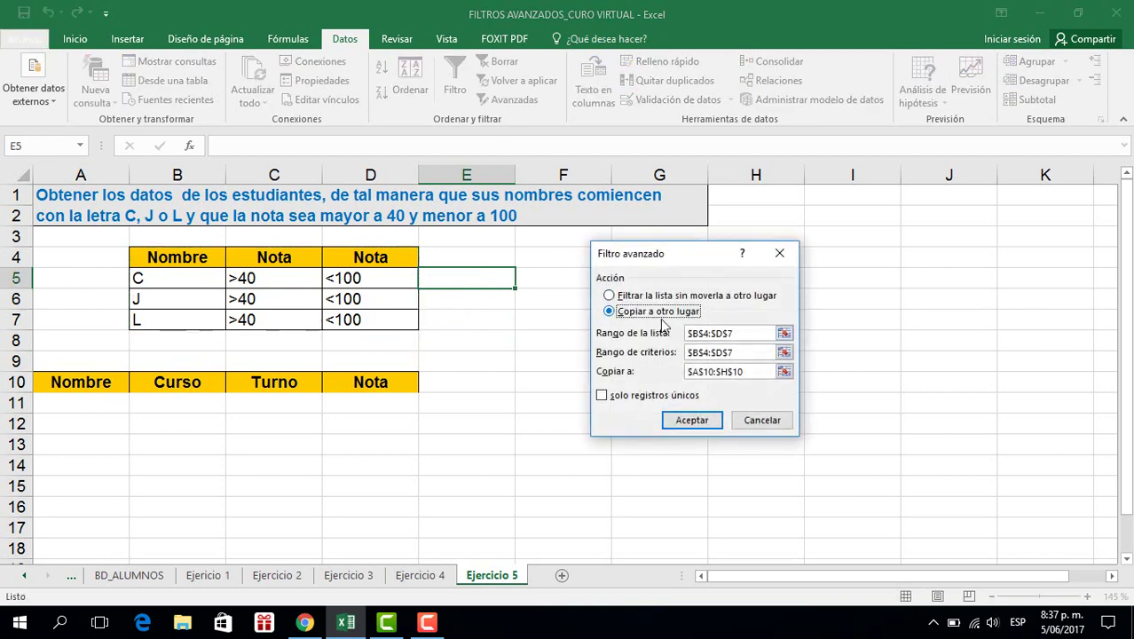
click(744, 333)
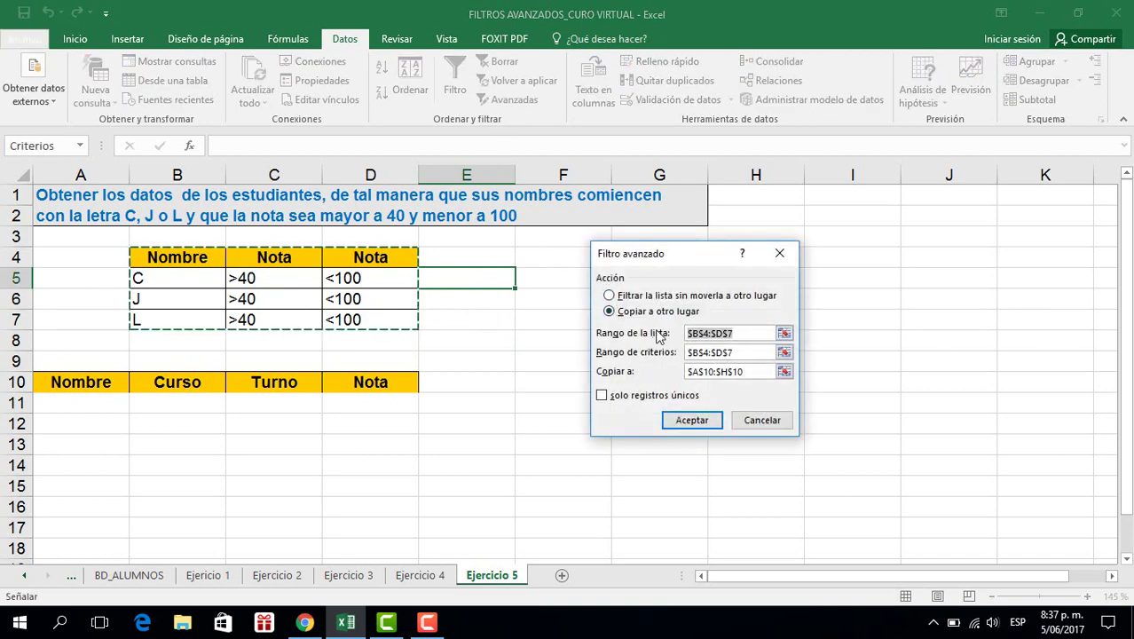
text(BDATOS)
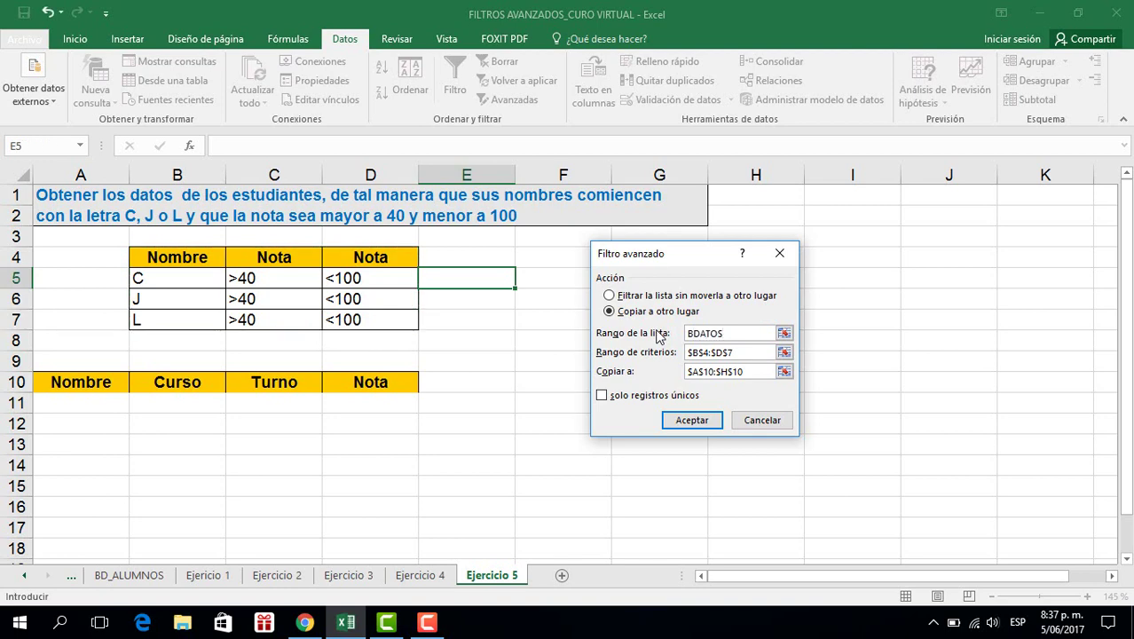
text(2)
Run the advanced filter with B4:D7 as the criteria range and the headers A10:D10 as the copy destination
click(736, 353)
drag(175, 259, 380, 320)
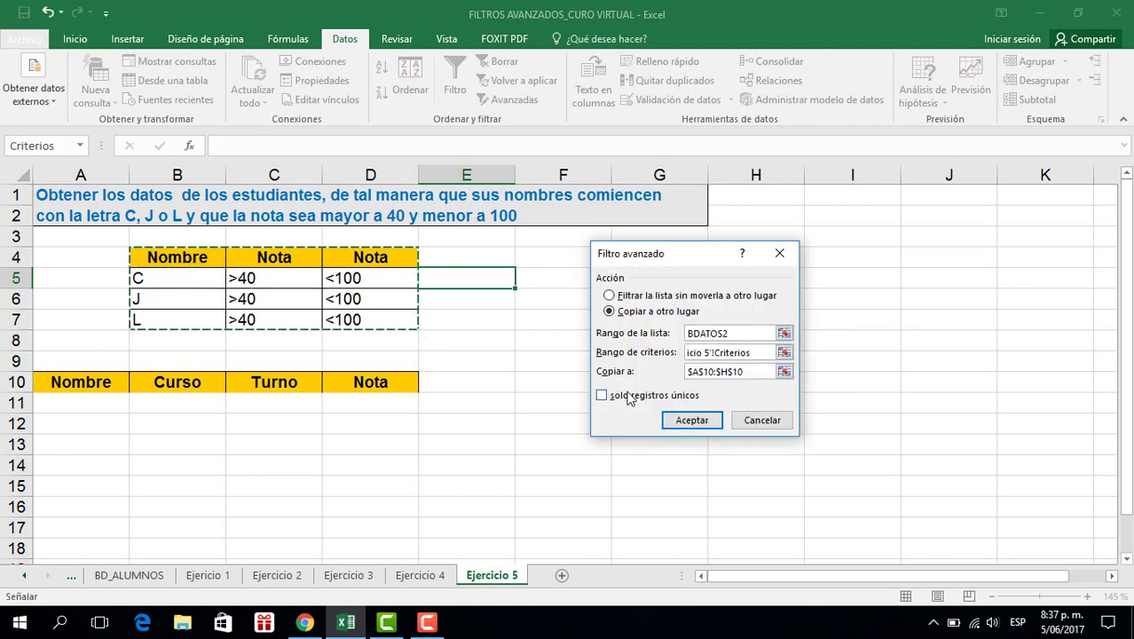
drag(749, 371, 688, 371)
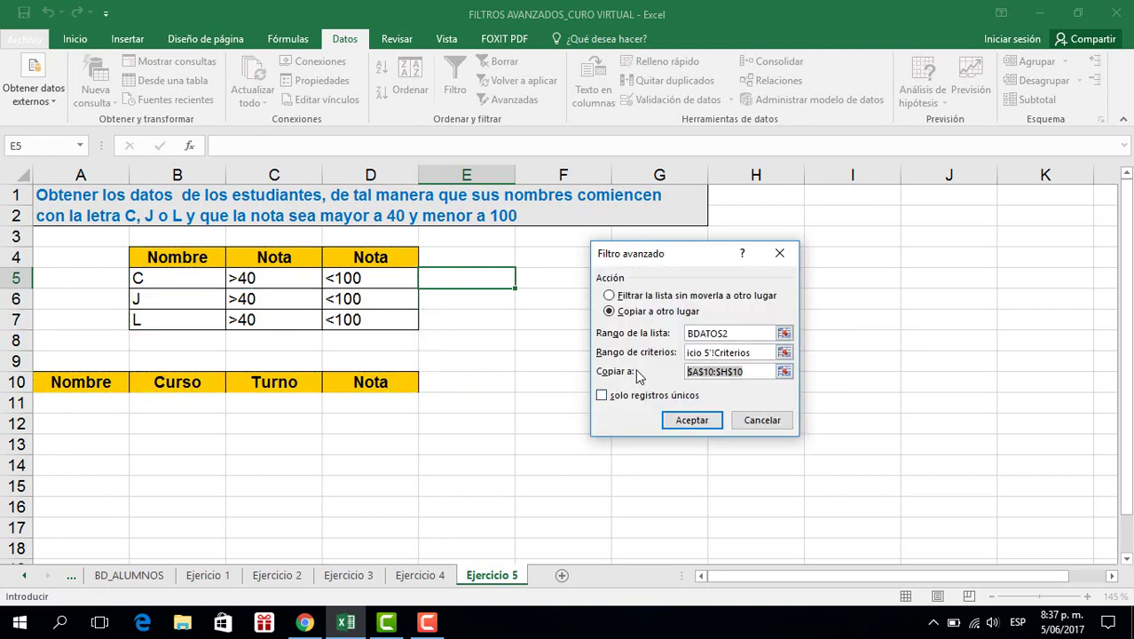
key(BackSpace)
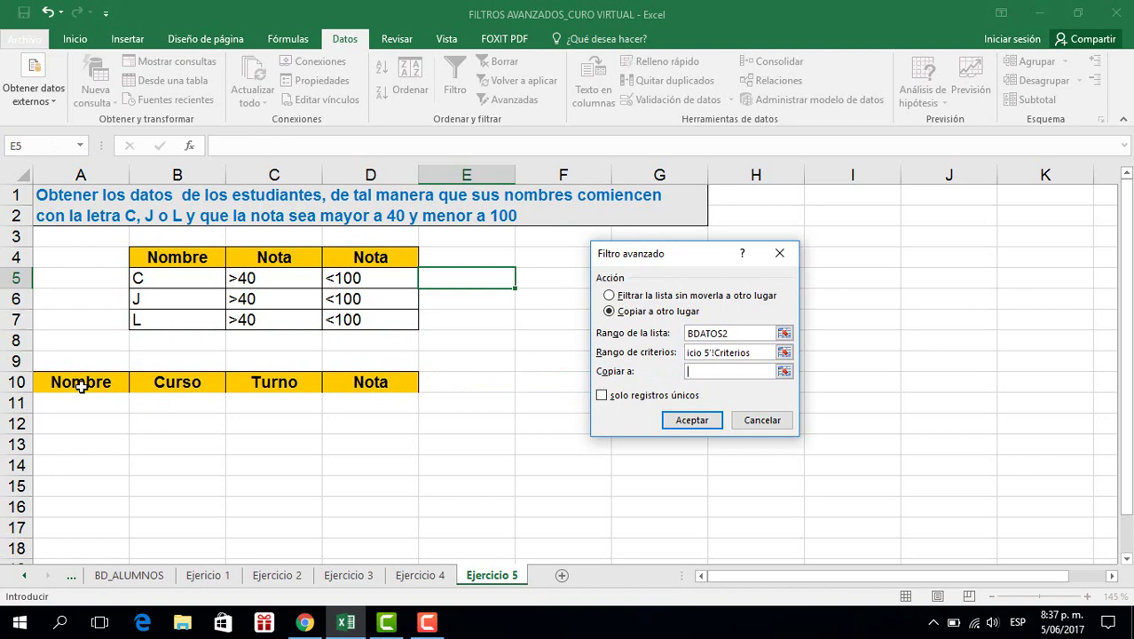
drag(84, 383, 372, 378)
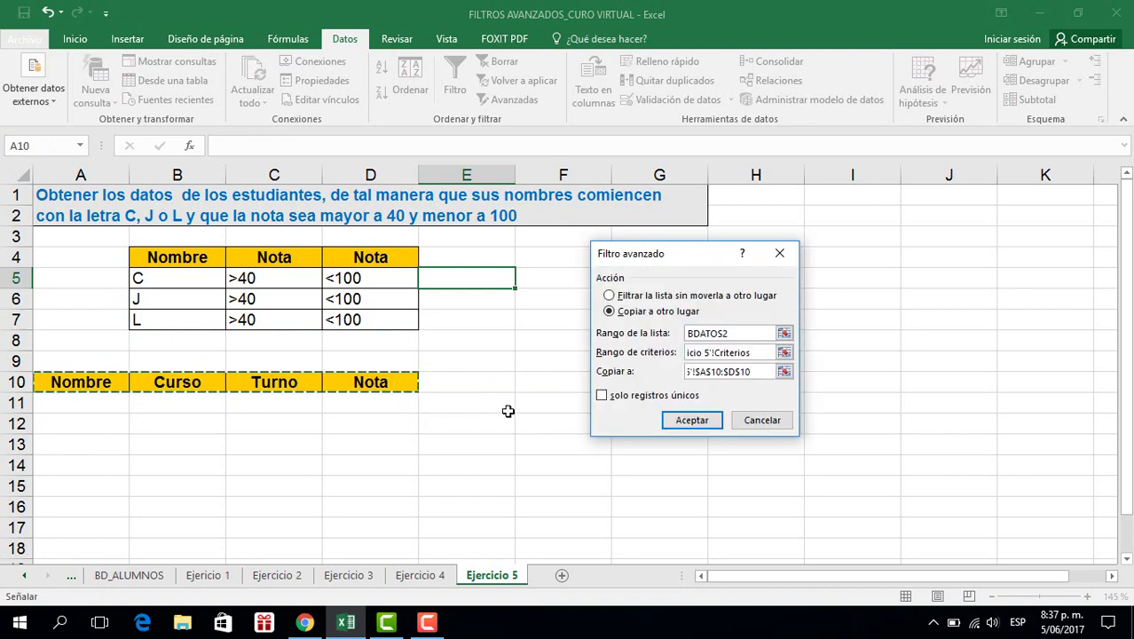
click(676, 422)
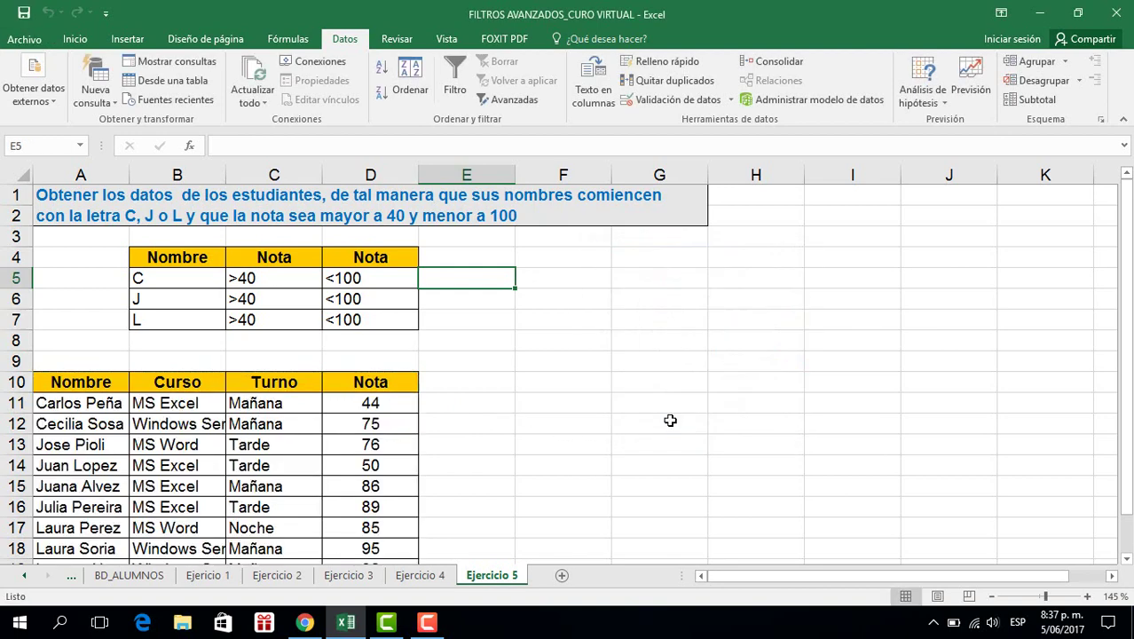
scroll(263, 448, down, 1)
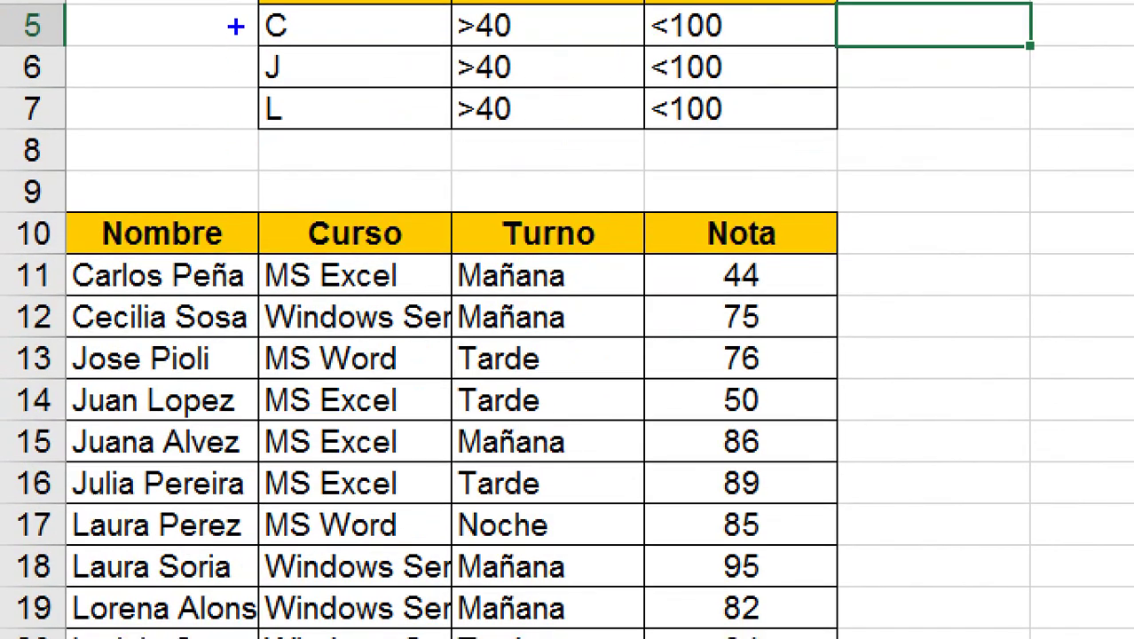
drag(247, 3, 296, 135)
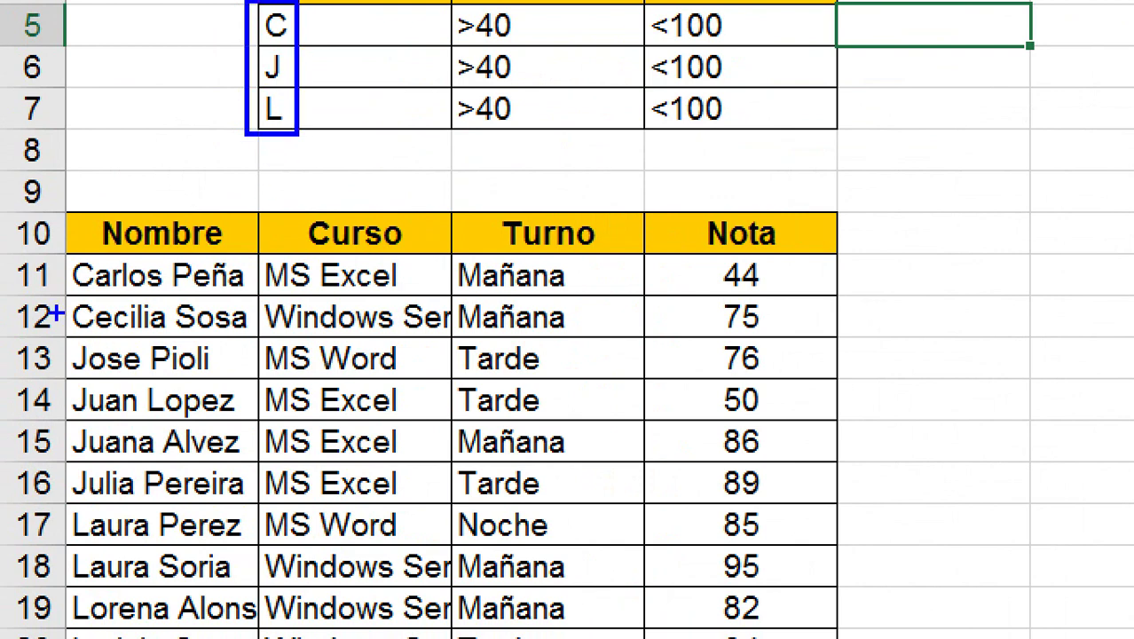
mouse_move(64, 238)
mouse_down()
mouse_move(99, 472)
mouse_move(95, 638)
mouse_up()
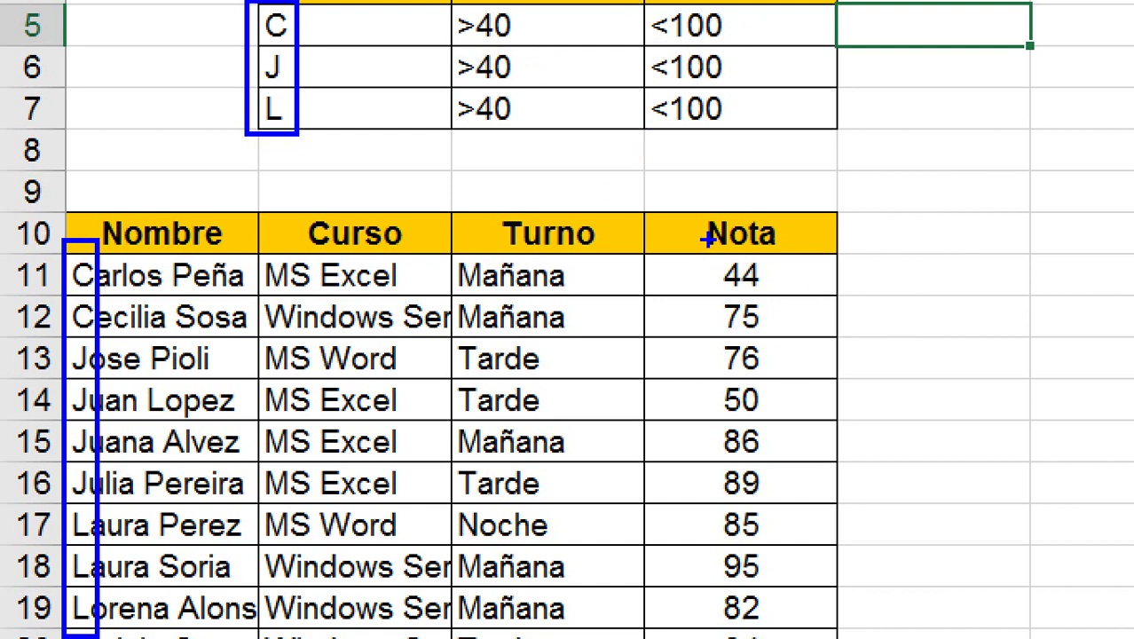
mouse_move(711, 250)
mouse_down()
mouse_move(764, 463)
mouse_move(785, 637)
mouse_up()
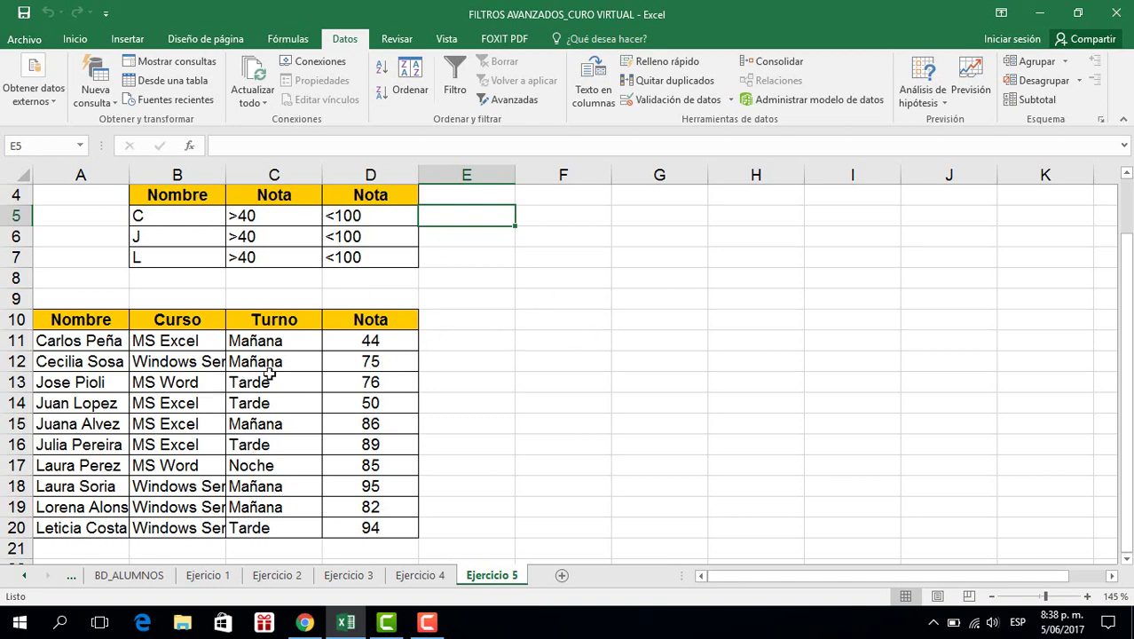
click(587, 341)
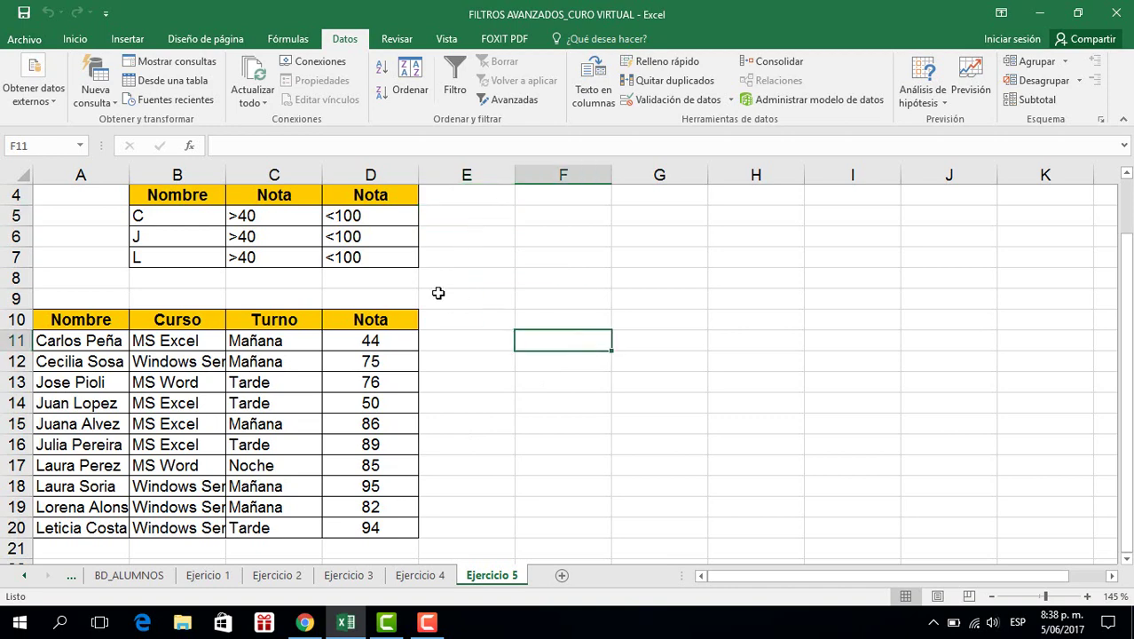